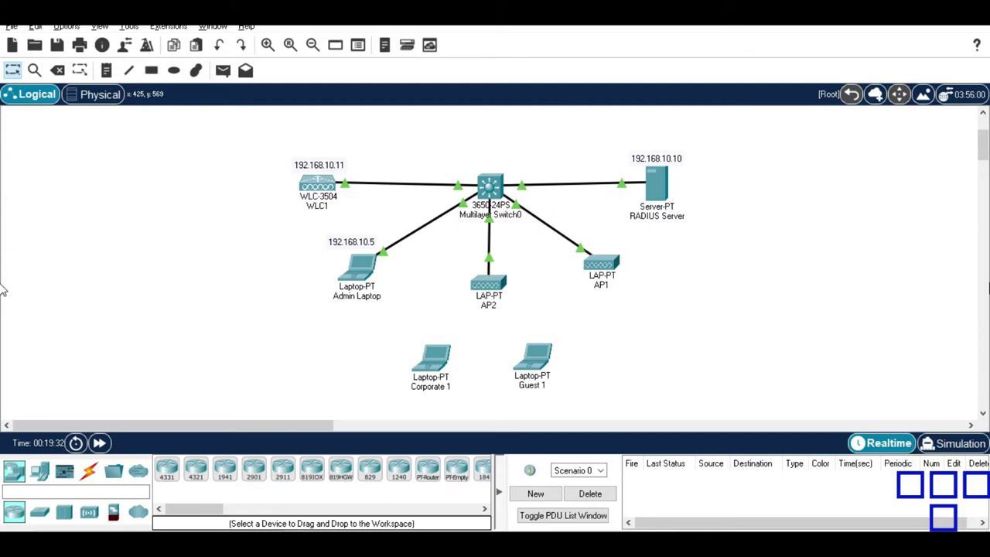
Place a note right of the RADIUS Server reading 'Vlan 10 - Management', 'vlan 22 - Corporate', 'vlan 23 - Guest'.
{"action": "key", "text": "n"}
{"action": "left_click", "coordinate": [772, 220]}
{"action": "type", "text": "Vlan 10"}
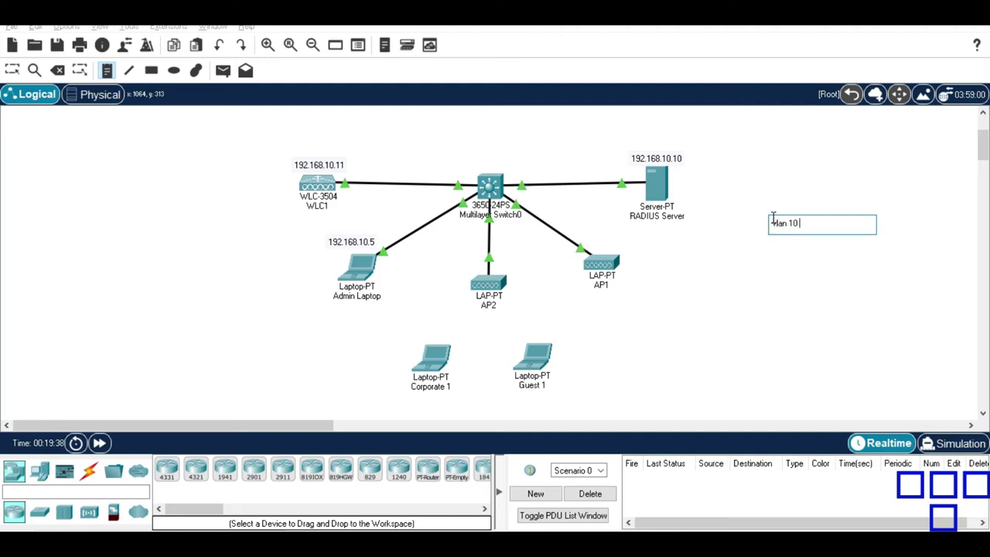
{"action": "type", "text": " - Managemnt"}
{"action": "key", "text": "BackSpace"}
{"action": "key", "text": "BackSpace"}
{"action": "type", "text": "ent"}
{"action": "key", "text": "Return"}
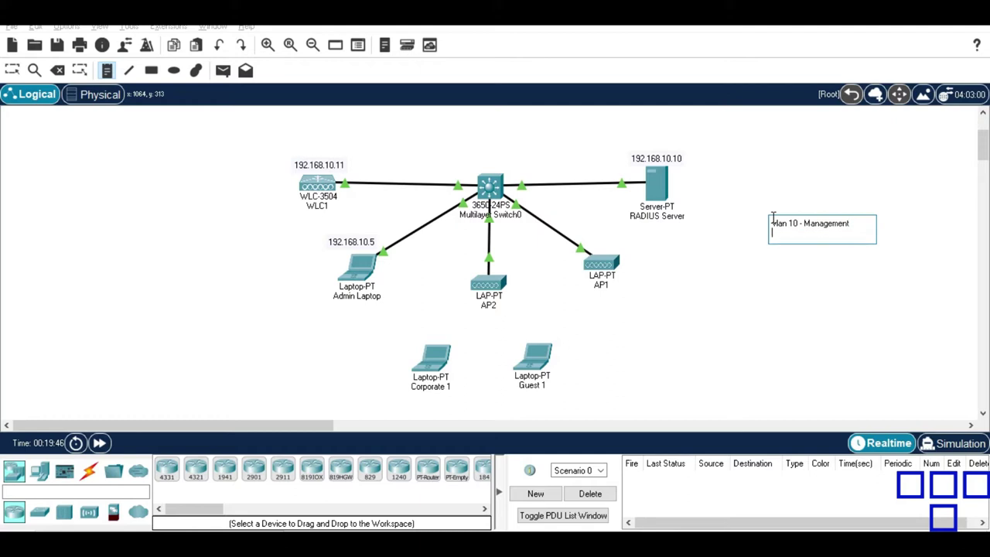
{"action": "type", "text": "vlan"}
{"action": "type", "text": "22 - Corporate"}
{"action": "key", "text": "Return"}
{"action": "type", "text": "vla"}
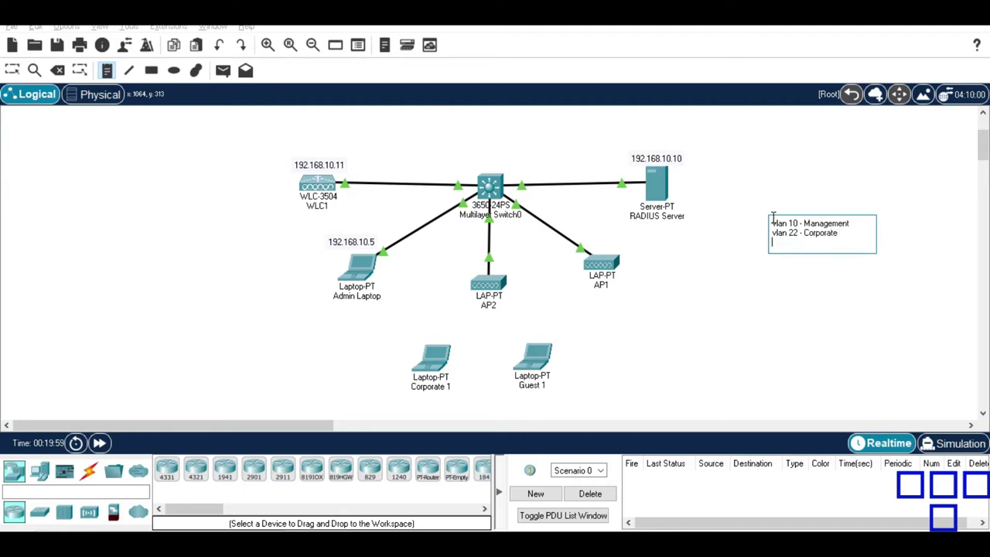
{"action": "type", "text": "n 23 - GUest"}
{"action": "key", "text": "BackSpace"}
{"action": "key", "text": "BackSpace"}
{"action": "key", "text": "BackSpace"}
{"action": "key", "text": "BackSpace"}
{"action": "type", "text": "uest"}
{"action": "key", "text": "Escape"}
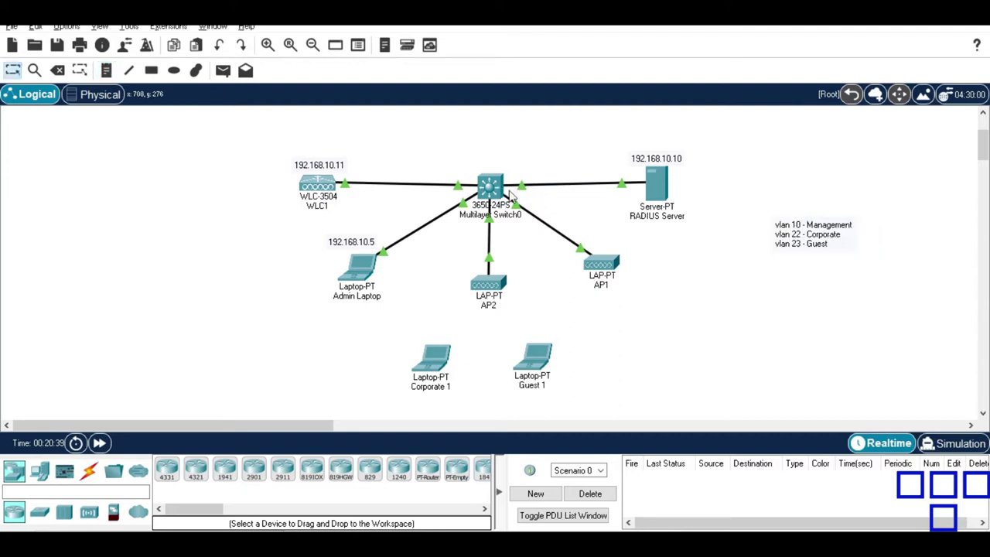
Open Multilayer Switch0's CLI and enter privileged mode with 'en'.
{"action": "left_click", "coordinate": [496, 192]}
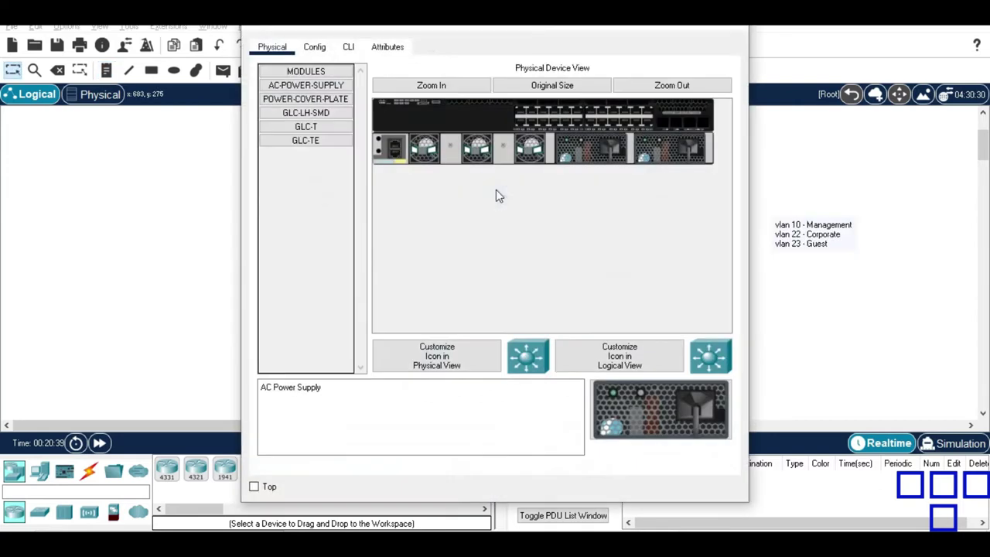
{"action": "left_click", "coordinate": [349, 48]}
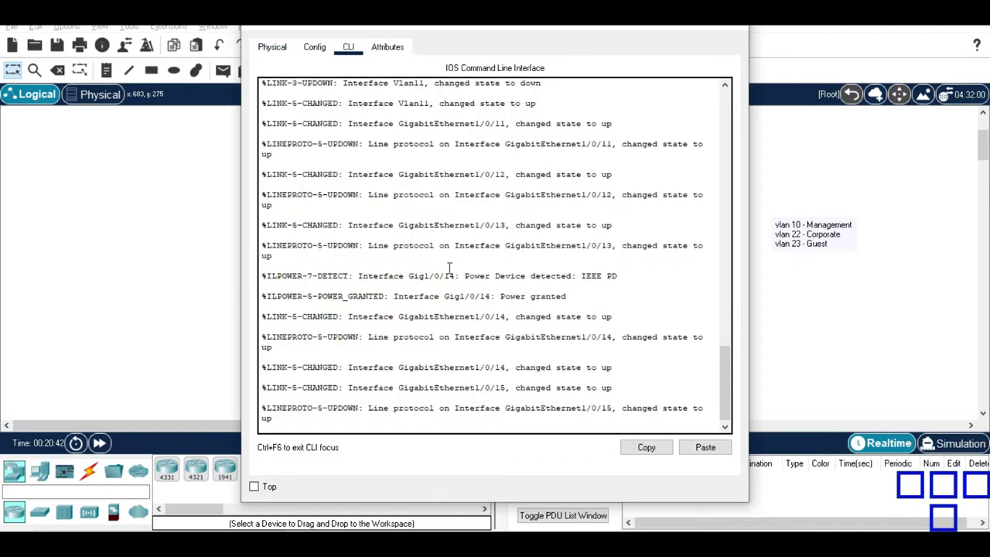
{"action": "key", "text": "Return"}
{"action": "type", "text": "en"}
{"action": "key", "text": "Return"}
Run 'sh vlan brief' to list the switch's VLANs.
{"action": "type", "text": "conf t"}
{"action": "key", "text": "BackSpace"}
{"action": "key", "text": "BackSpace"}
{"action": "key", "text": "BackSpace"}
{"action": "key", "text": "BackSpace"}
{"action": "key", "text": "BackSpace"}
{"action": "key", "text": "BackSpace"}
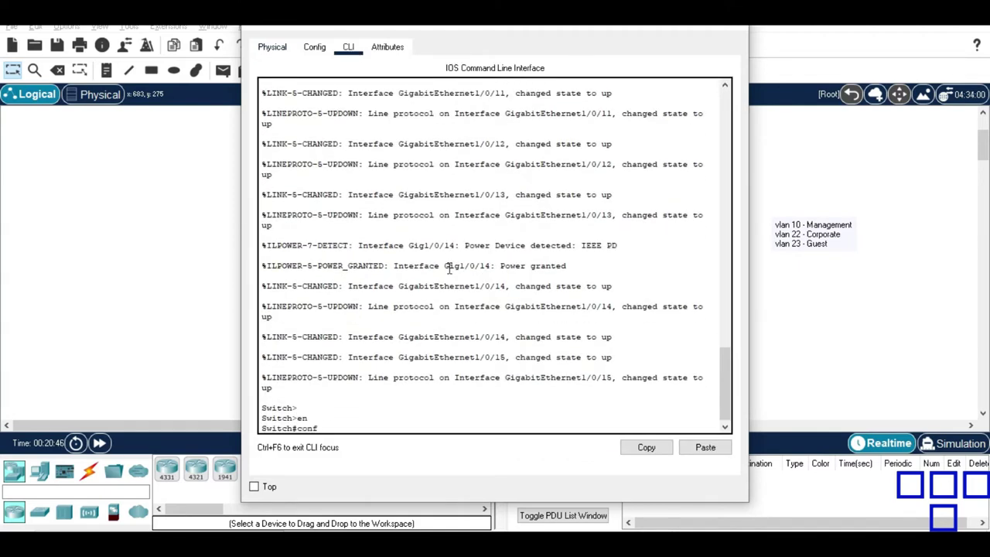
{"action": "type", "text": "sh va"}
{"action": "key", "text": "BackSpace"}
{"action": "type", "text": "lan brief"}
{"action": "key", "text": "Return"}
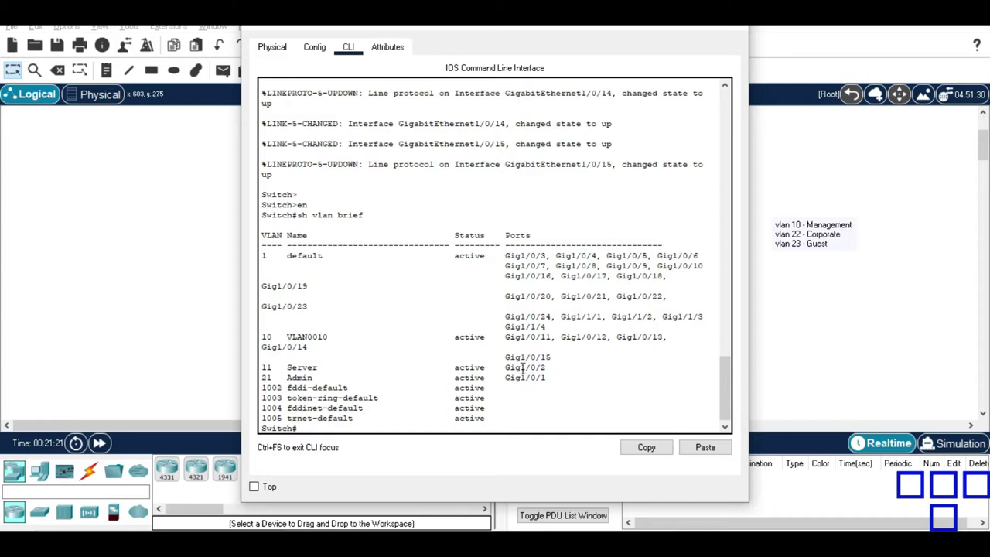
In global configuration, create VLAN 10 and name it management.
{"action": "type", "text": "conf t"}
{"action": "key", "text": "Return"}
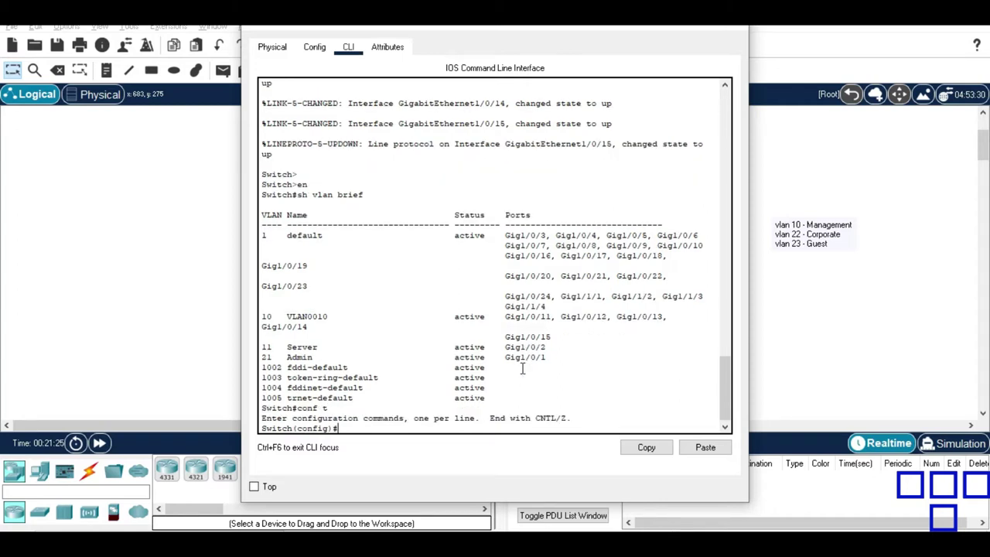
{"action": "type", "text": "vlan 10"}
{"action": "key", "text": "Return"}
{"action": "type", "text": "name ma"}
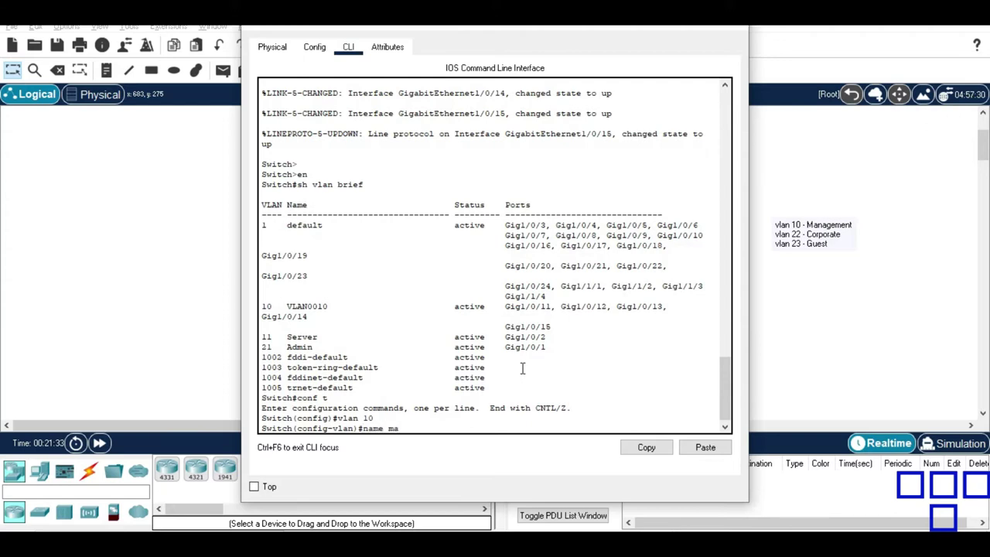
{"action": "type", "text": "nagement"}
{"action": "key", "text": "Return"}
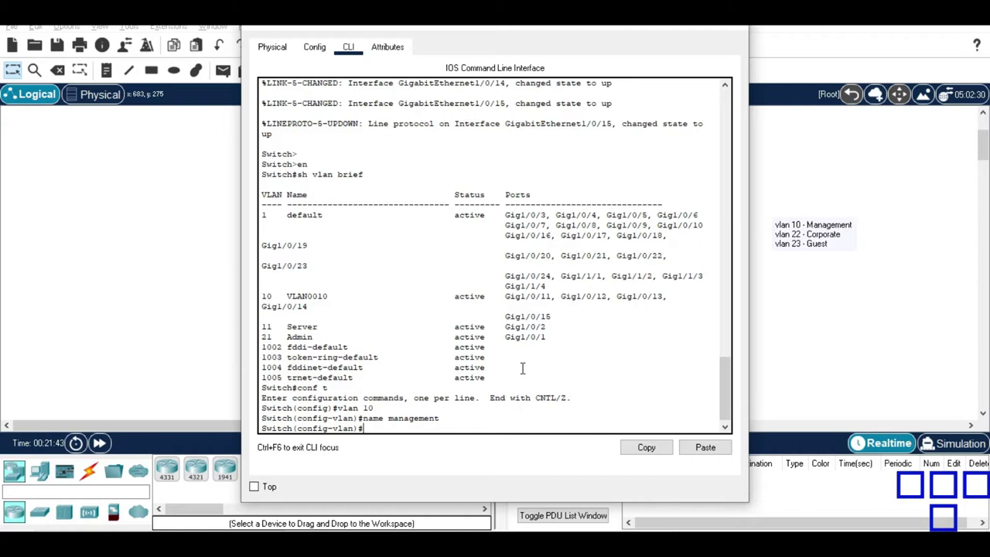
Leave VLAN configuration and enter interface configuration for 'int vlan 10'.
{"action": "type", "text": "exit"}
{"action": "key", "text": "Return"}
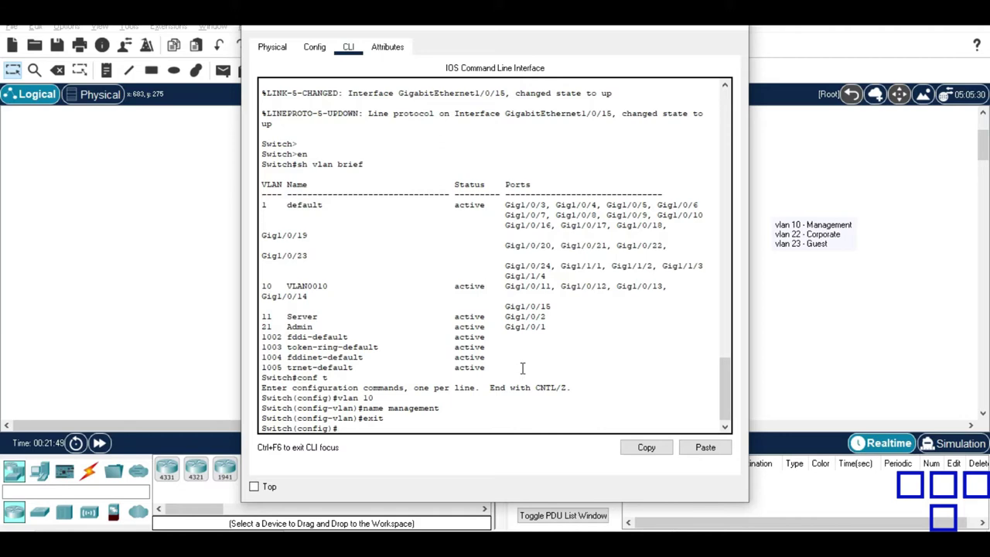
{"action": "type", "text": "int vlan 10"}
{"action": "key", "text": "Return"}
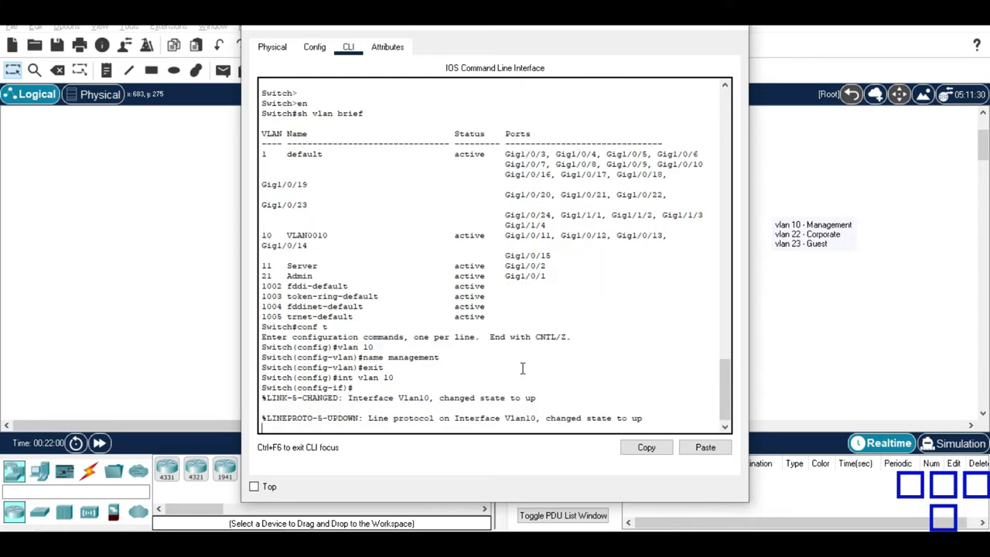
Give interface Vlan10 IP 192.168.10.1 255.255.255.0, enable it with 'no shut', and exit.
{"action": "key", "text": "Return"}
{"action": "type", "text": "ip "}
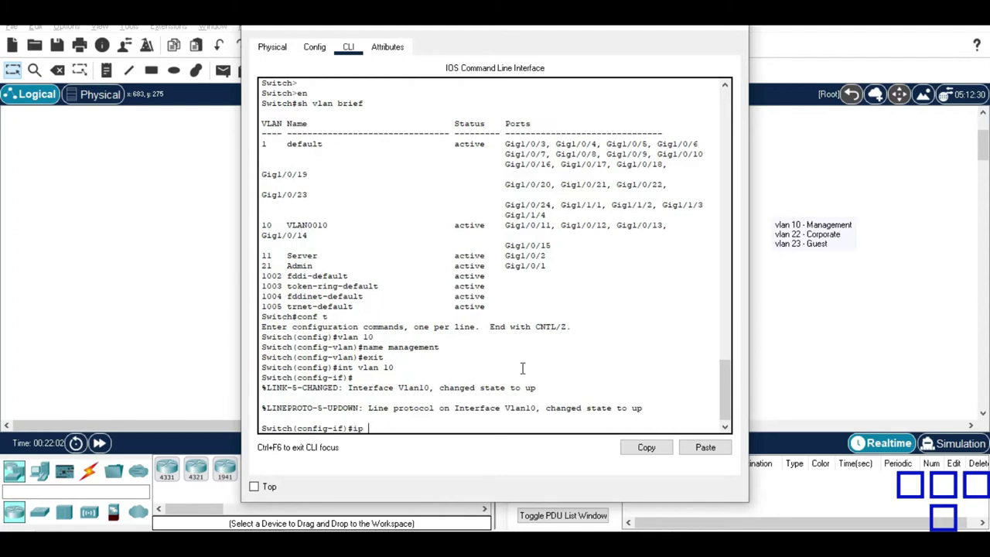
{"action": "type", "text": "address 192.168.10.1 255.255.25"}
{"action": "type", "text": "5.0"}
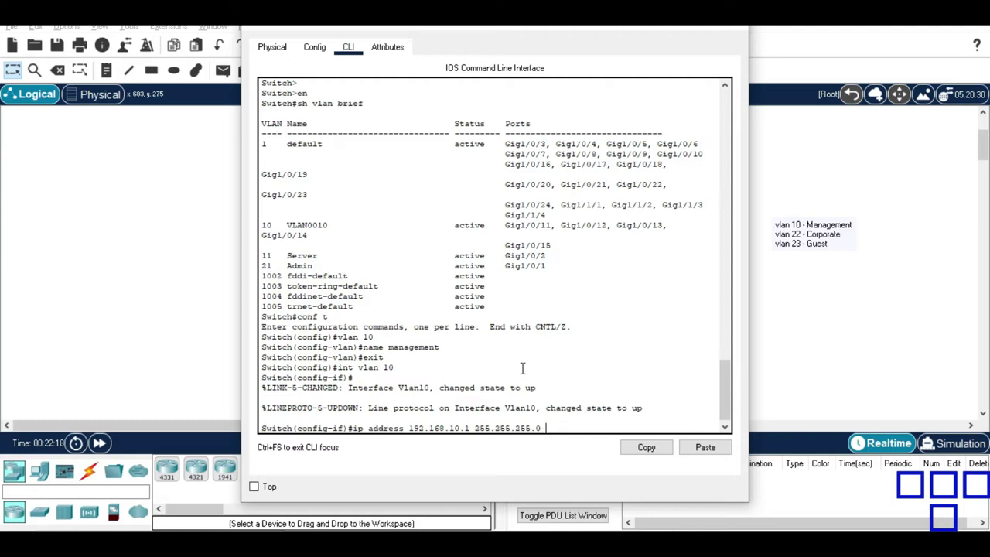
{"action": "key", "text": "Return"}
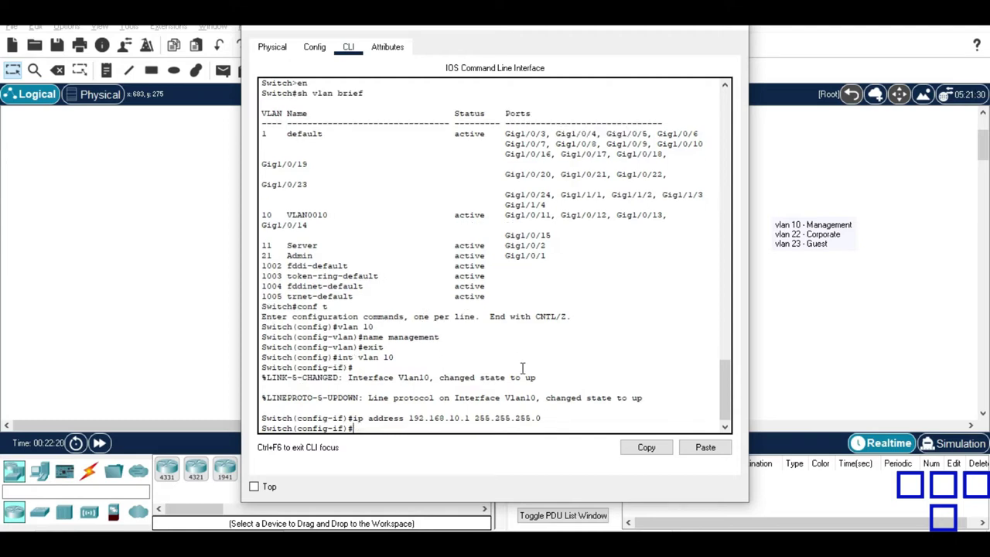
{"action": "type", "text": "no shut"}
{"action": "key", "text": "Return"}
{"action": "key", "text": "Return"}
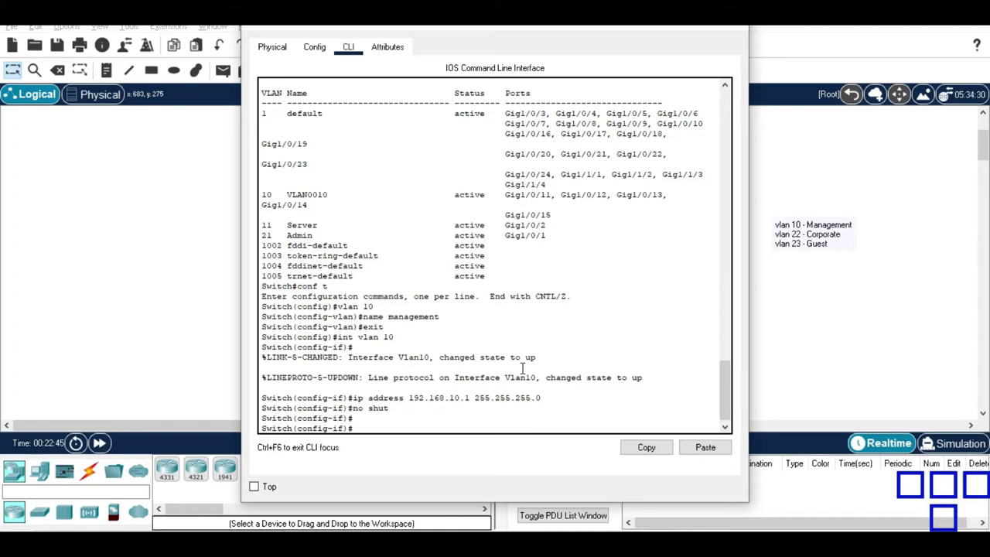
{"action": "type", "text": "exit"}
{"action": "key", "text": "Return"}
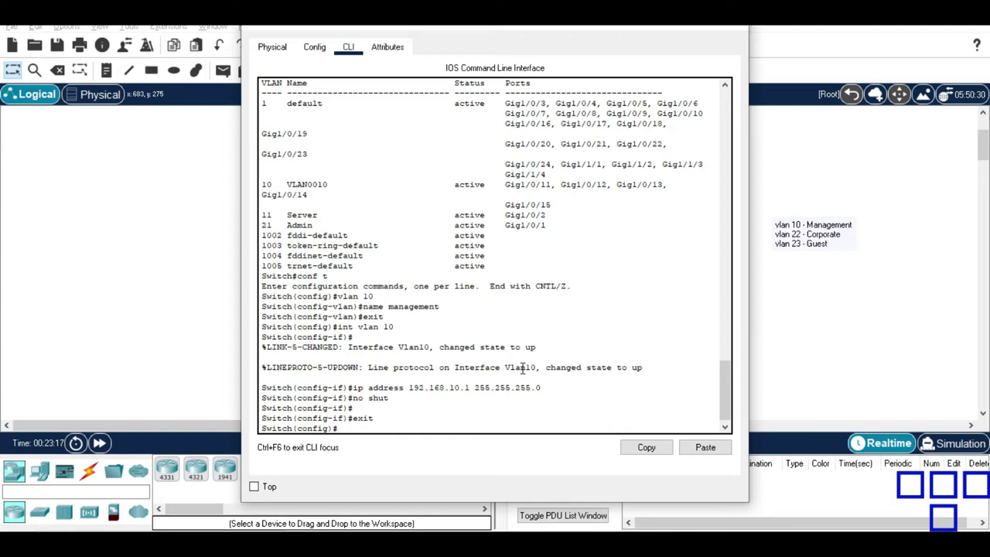
Exclude addresses 192.168.10.1 through 192.168.10.100 from DHCP.
{"action": "type", "text": "ip shc"}
{"action": "key", "text": "BackSpace"}
{"action": "key", "text": "BackSpace"}
{"action": "type", "text": "dhcp excluded"}
{"action": "key", "text": "Tab"}
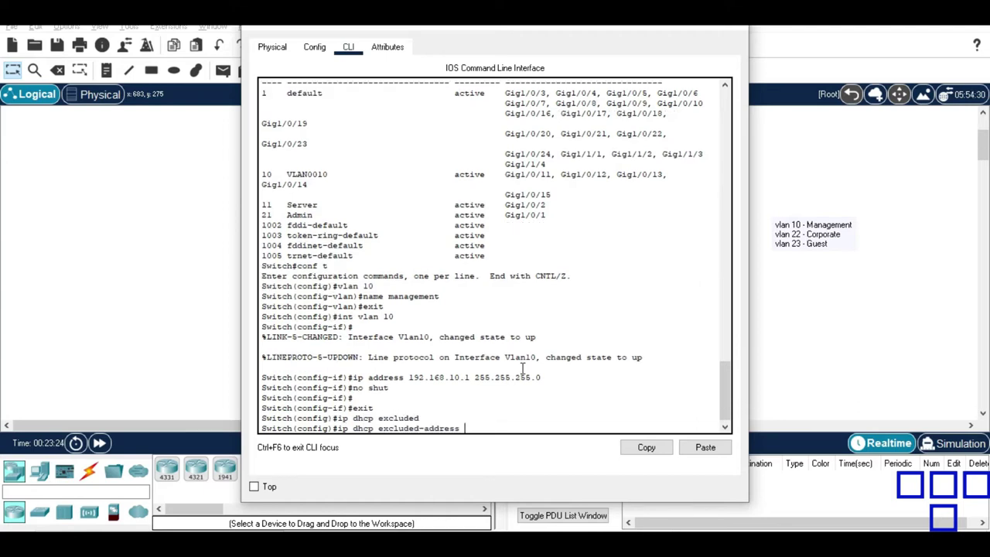
{"action": "type", "text": "192.168.1"}
{"action": "type", "text": "0.1 192"}
{"action": "type", "text": ".16"}
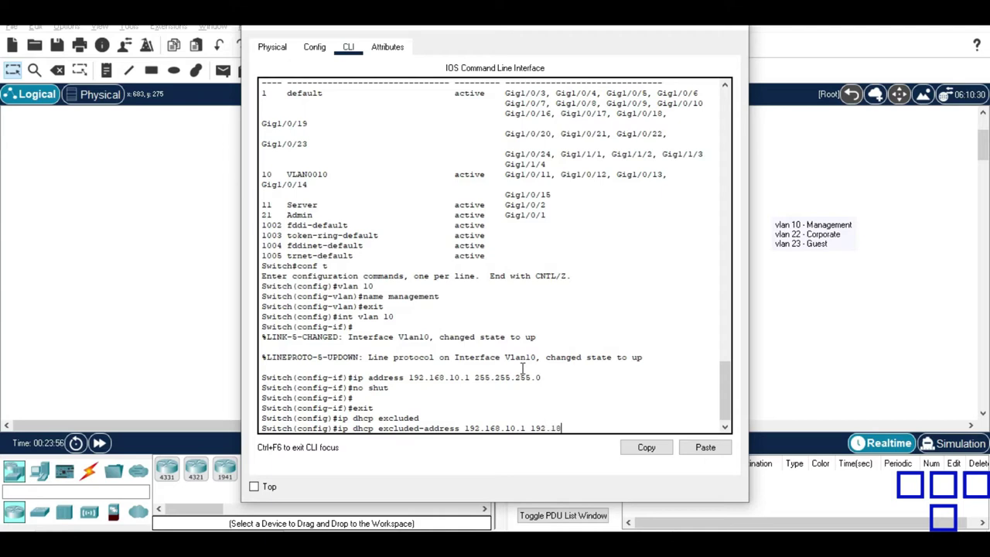
{"action": "type", "text": "8.10.100"}
{"action": "key", "text": "Return"}
Create DHCP pool Management serving network 192.168.10.0 255.255.255.0.
{"action": "type", "text": "ip dhcp pool "}
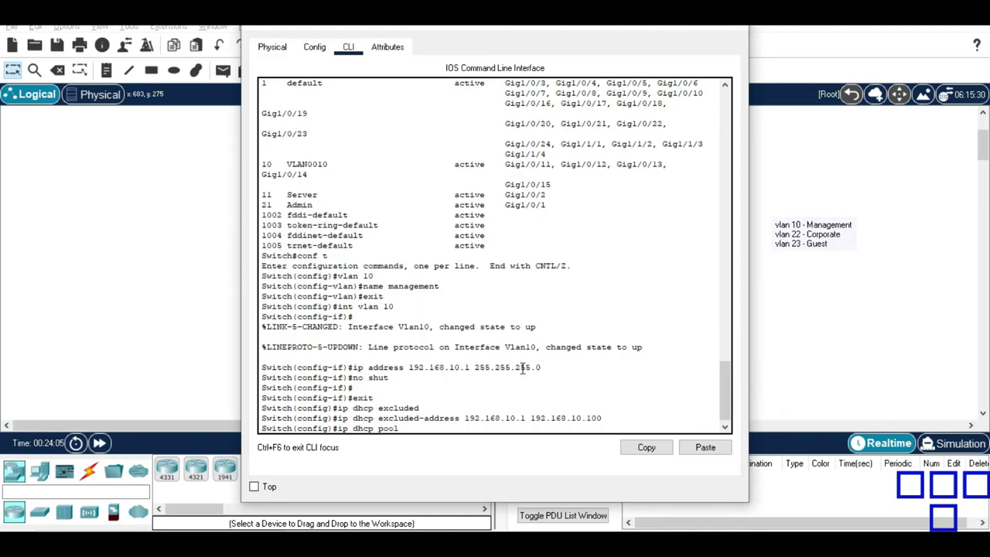
{"action": "type", "text": "Manageme"}
{"action": "key", "text": "BackSpace"}
{"action": "key", "text": "BackSpace"}
{"action": "type", "text": "ment"}
{"action": "key", "text": "Return"}
{"action": "type", "text": "network 192"}
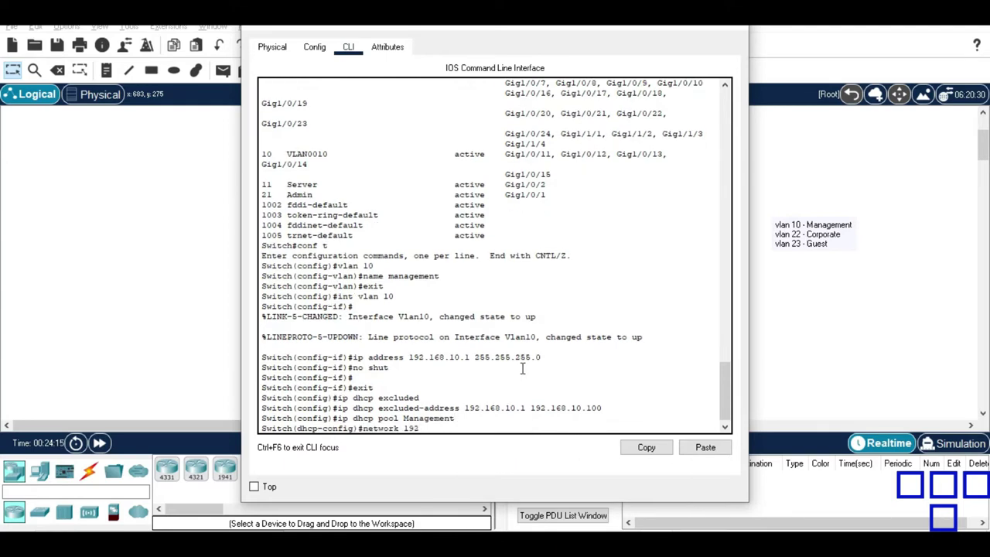
{"action": "type", "text": ".168.10.0 255.255.255.0"}
{"action": "key", "text": "Return"}
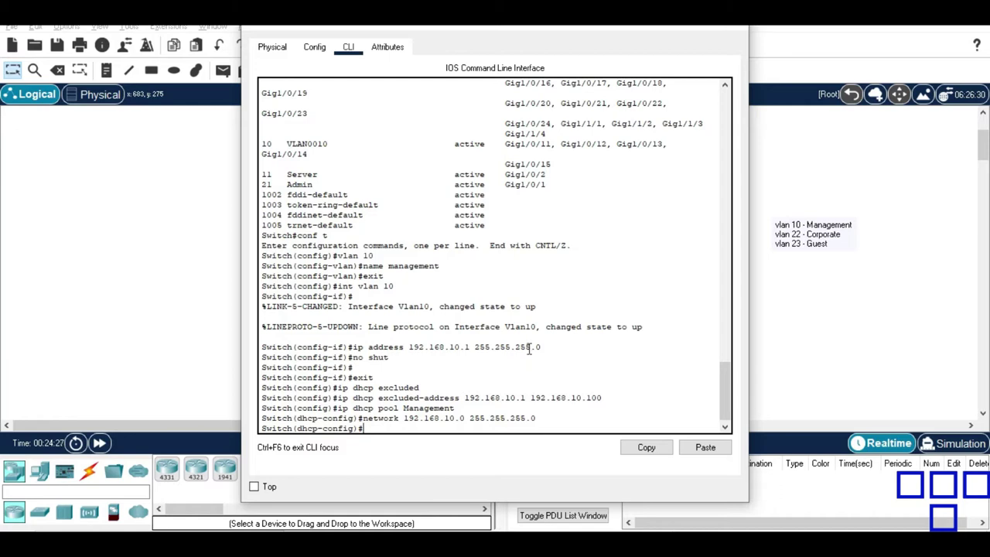
{"action": "left_click_drag", "start_coordinate": [470, 24], "coordinate": [440, 33]}
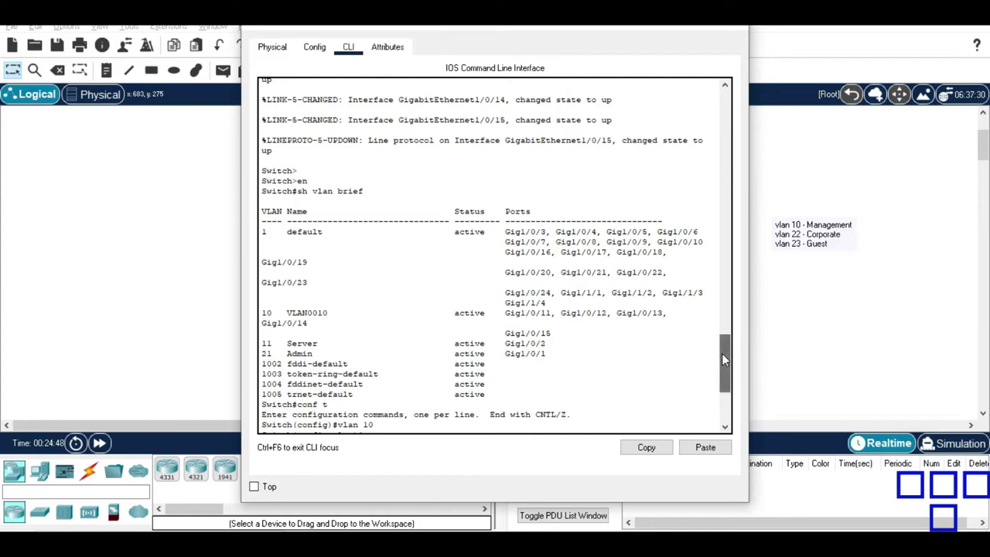
{"action": "left_click_drag", "start_coordinate": [722, 353], "coordinate": [725, 395]}
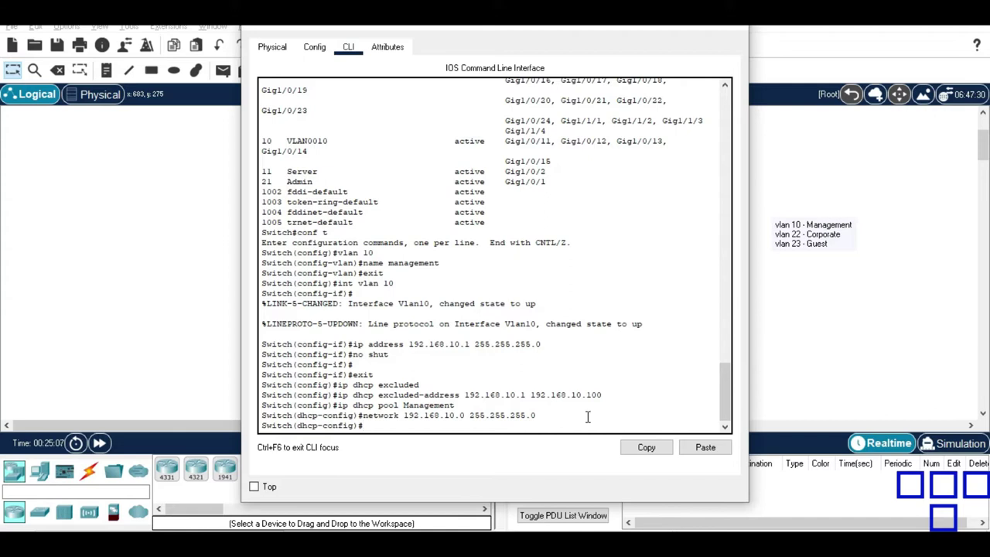
Add 'option 43 ip 192.168.10.11' to the Management pool, moving the CLI window aside.
{"action": "type", "text": "option"}
{"action": "type", "text": " ?"}
{"action": "type", "text": "43 ip "}
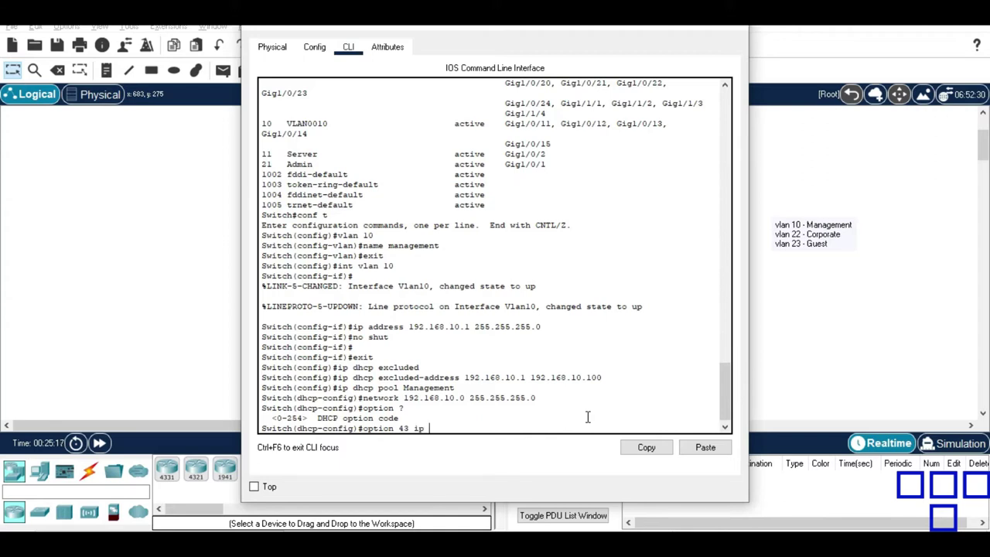
{"action": "type", "text": "?"}
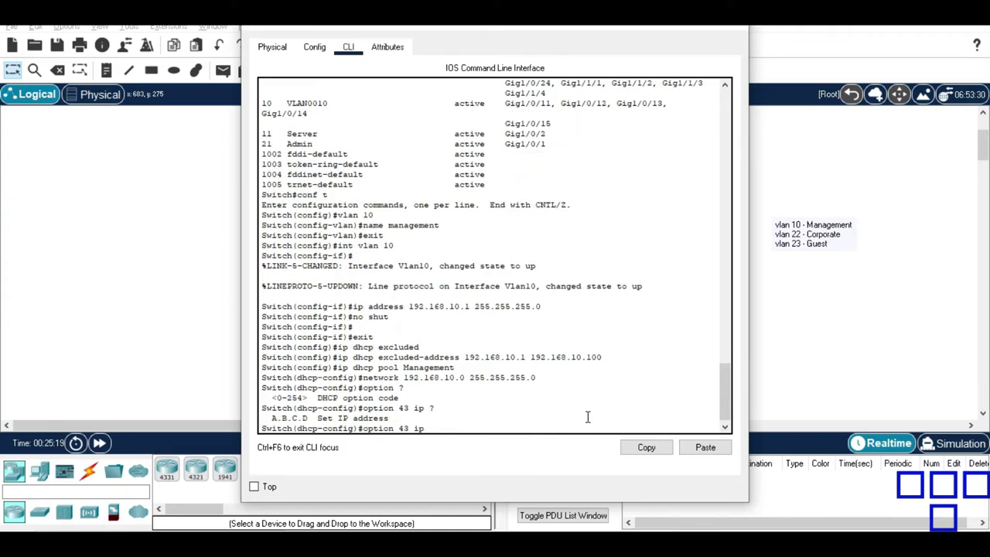
{"action": "left_click_drag", "start_coordinate": [475, 30], "coordinate": [654, 31]}
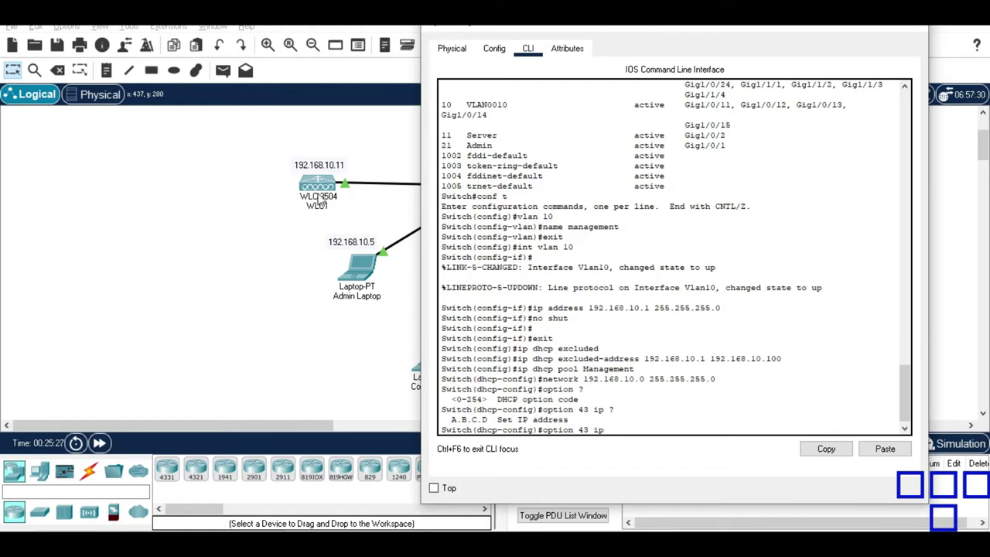
{"action": "type", "text": "192.168.10.11"}
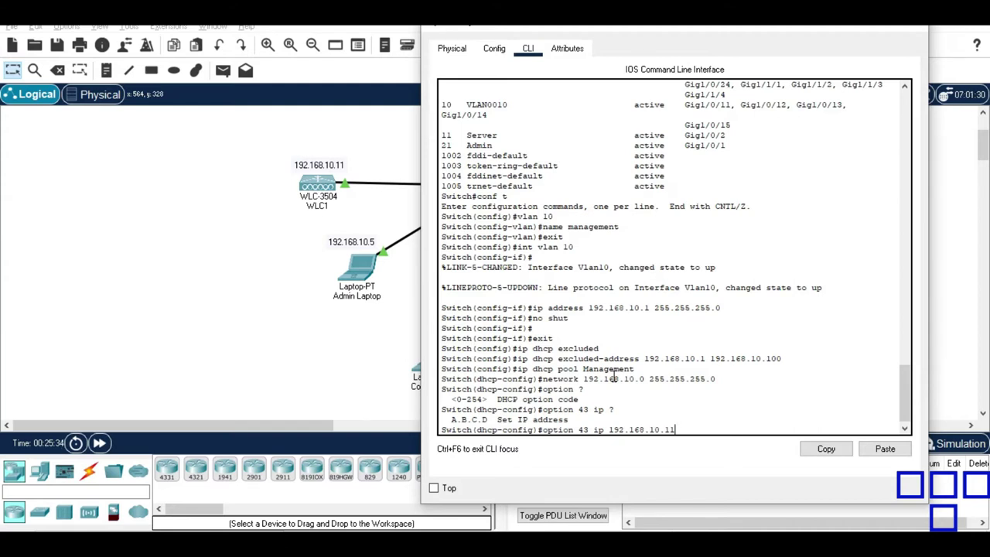
{"action": "type", "text": " ?"}
{"action": "key", "text": "Return"}
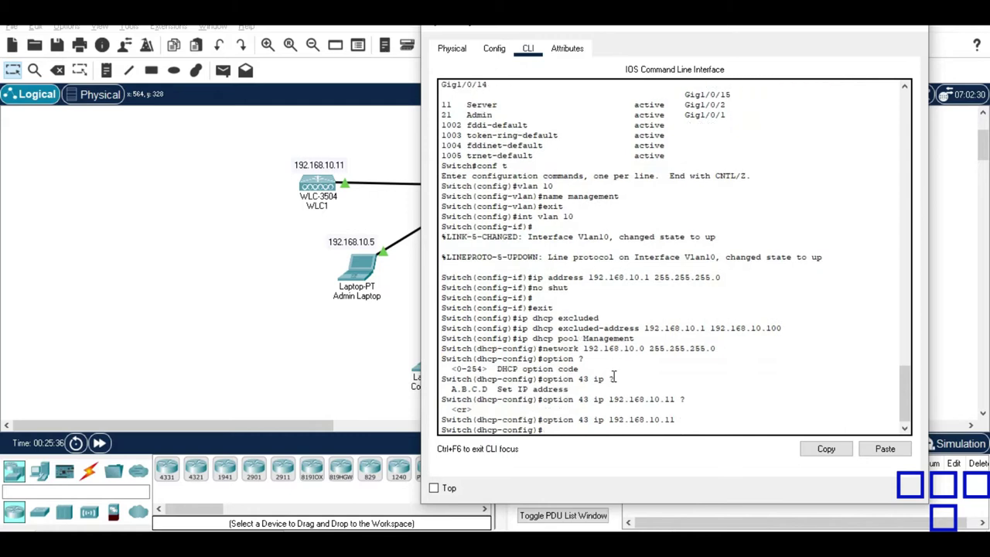
{"action": "left_click_drag", "start_coordinate": [592, 31], "coordinate": [424, 37]}
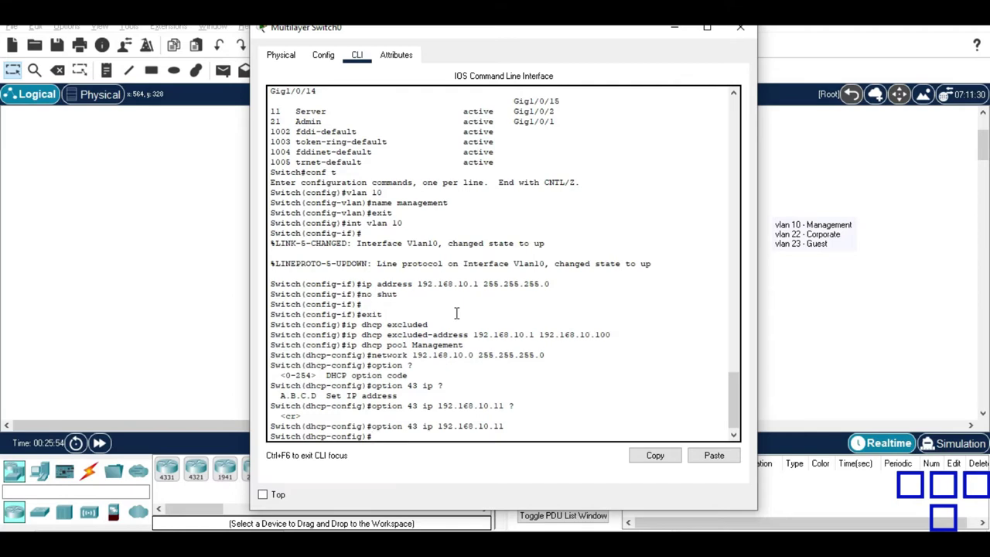
Exit the DHCP pool and set the switch hostname to SW1.
{"action": "type", "text": "exit"}
{"action": "key", "text": "Return"}
{"action": "key", "text": "Return"}
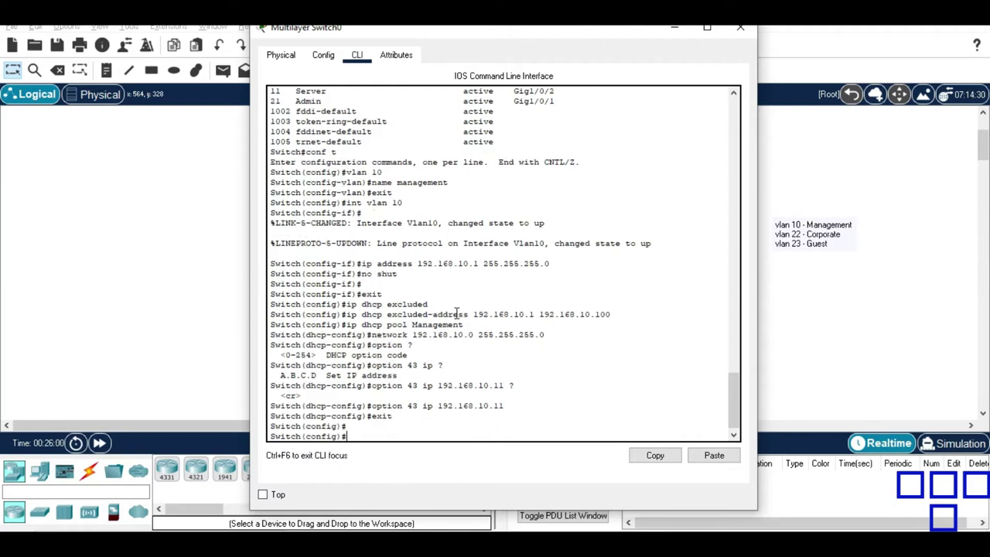
{"action": "type", "text": "hostname SW1"}
{"action": "key", "text": "Return"}
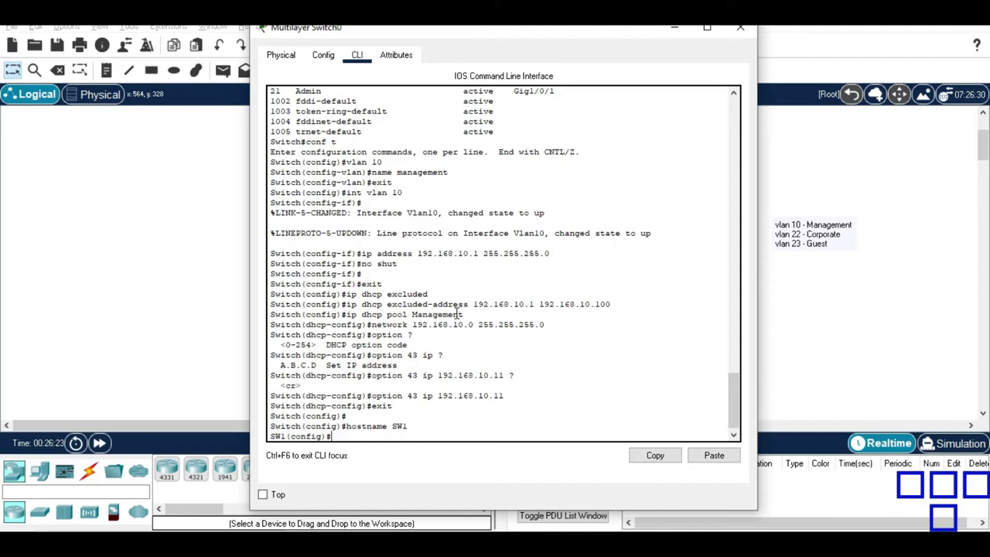
Create VLAN 22 named Corporate and exit its configuration.
{"action": "type", "text": "vlan 22"}
{"action": "key", "text": "Return"}
{"action": "type", "text": "nme"}
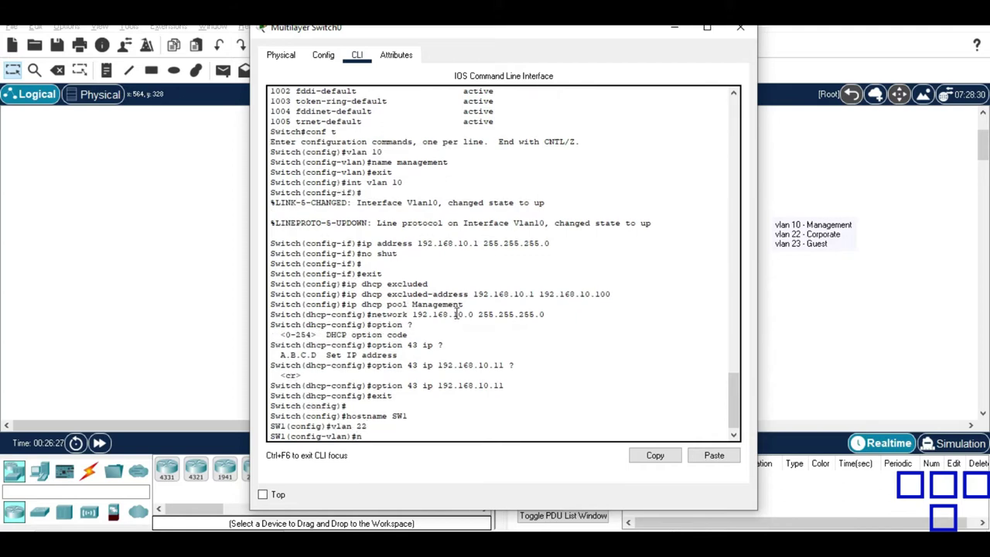
{"action": "key", "text": "BackSpace"}
{"action": "type", "text": "ame Corporate"}
{"action": "key", "text": "Return"}
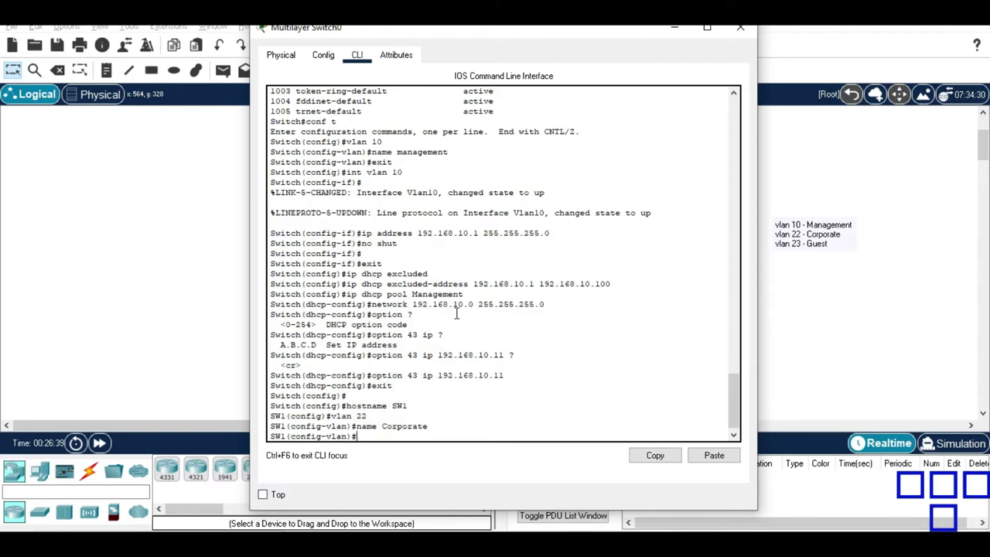
{"action": "type", "text": "exit"}
{"action": "key", "text": "Return"}
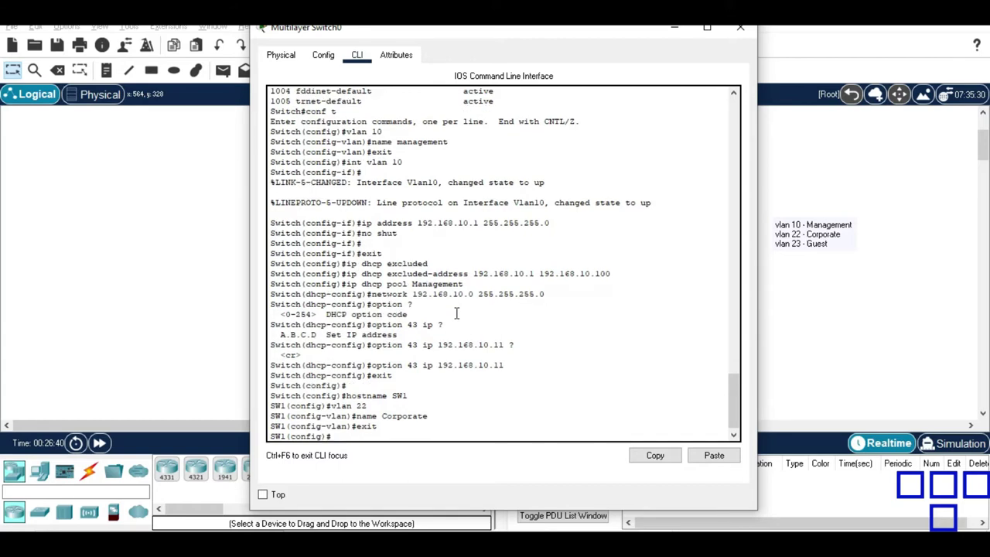
Assign 192.168.22.1 255.255.255.0 to interface Vlan22.
{"action": "type", "text": "int vlan 22"}
{"action": "key", "text": "Return"}
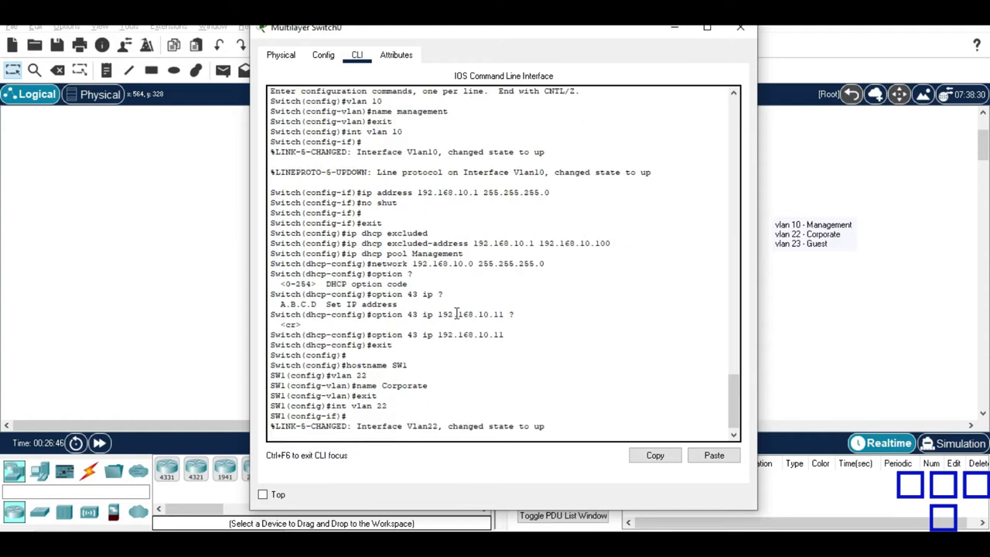
{"action": "type", "text": "ip address"}
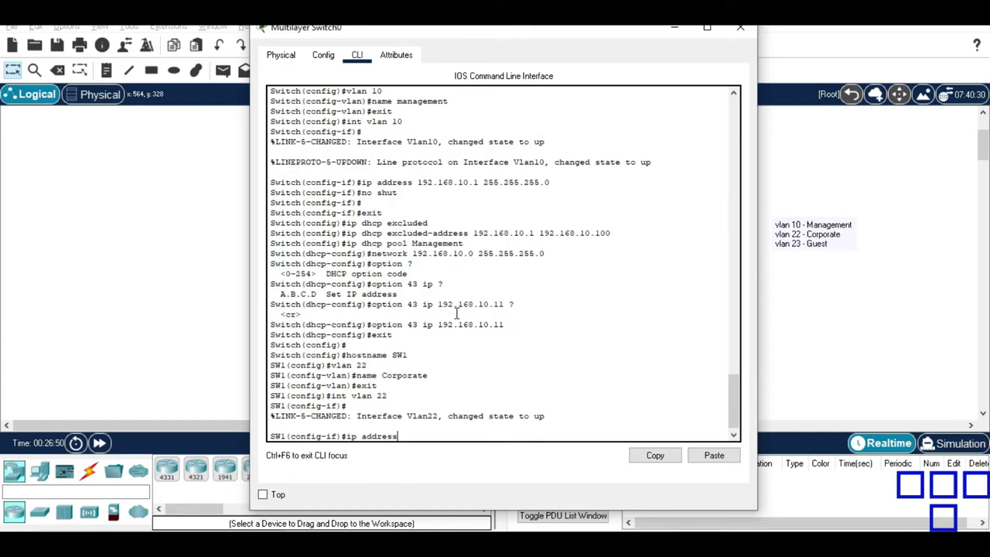
{"action": "type", "text": " 192.168.22.1 255.255.255.0"}
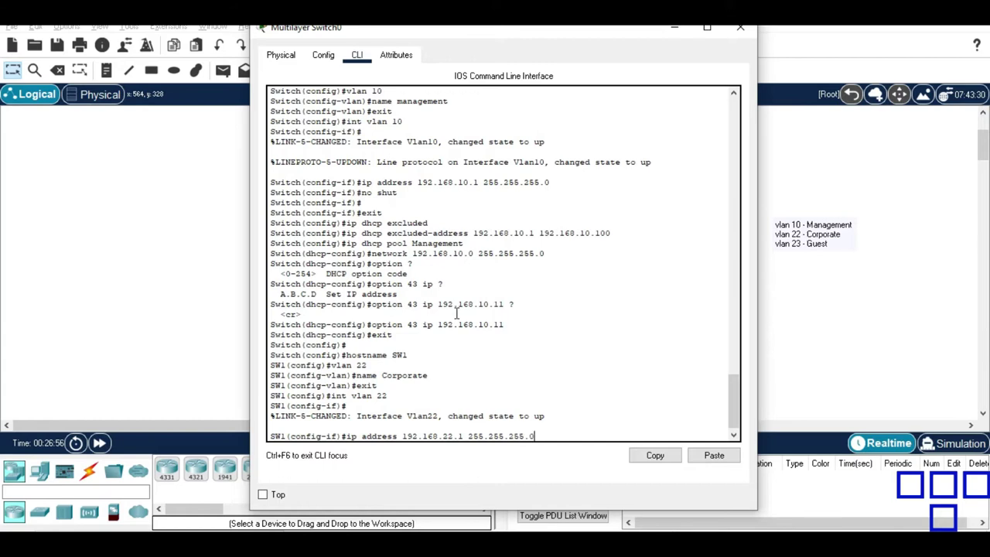
{"action": "key", "text": "Return"}
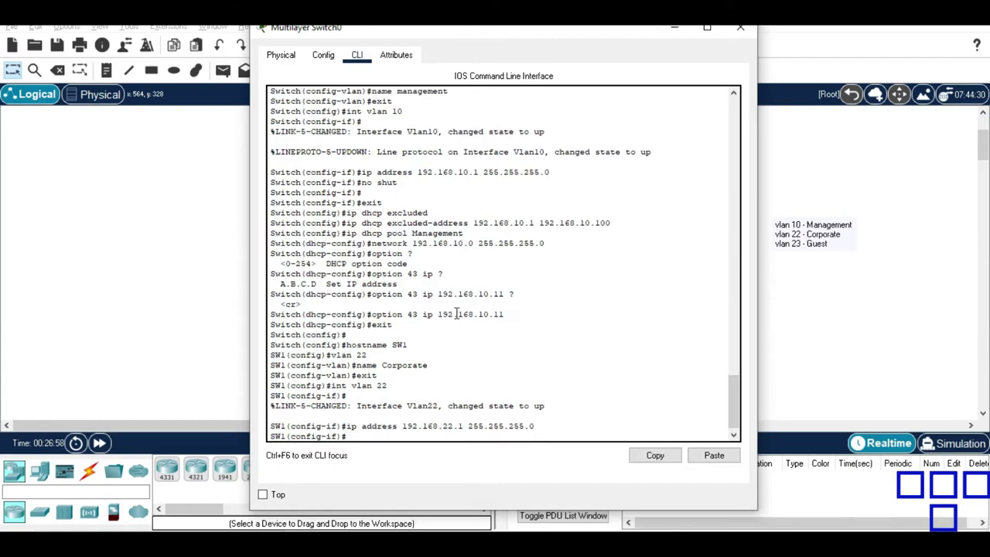
Exit the interface, create VLAN 23, and type its name Guest.
{"action": "type", "text": "exit"}
{"action": "key", "text": "Return"}
{"action": "key", "text": "Return"}
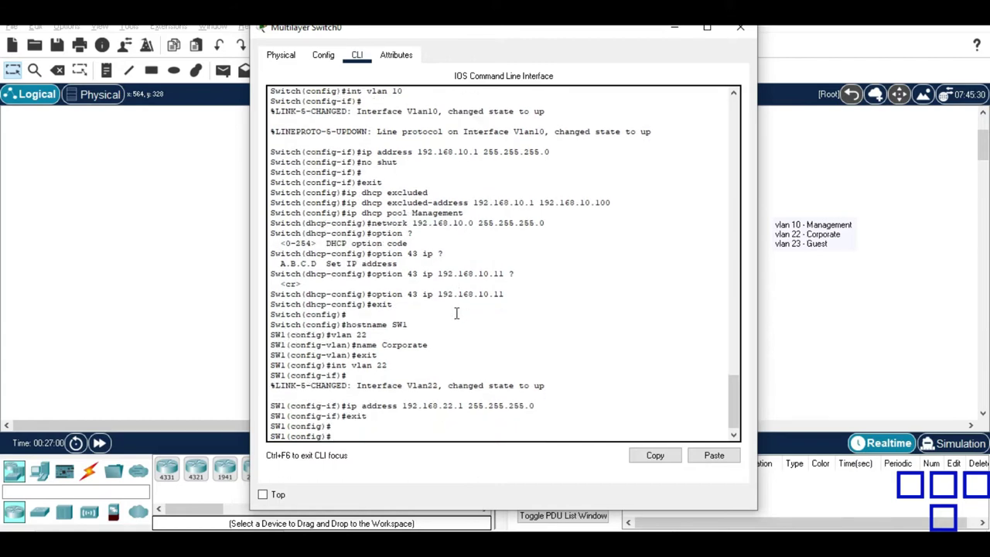
{"action": "type", "text": "vlan 23"}
{"action": "key", "text": "Return"}
{"action": "type", "text": "name Guest"}
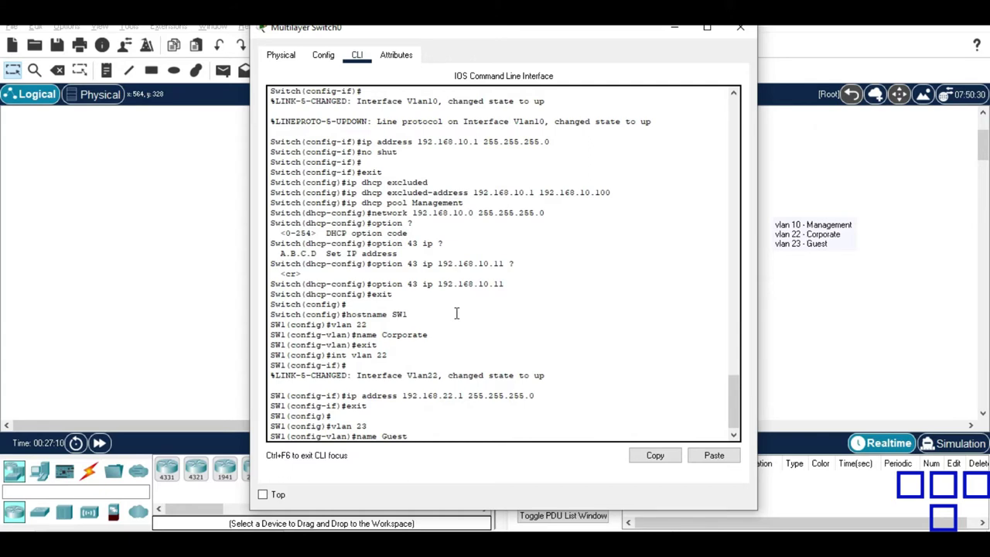
Confirm VLAN 23 name Guest and give interface Vlan23 IP 192.168.23.1 255.255.255.0.
{"action": "key", "text": "Return"}
{"action": "type", "text": "exit"}
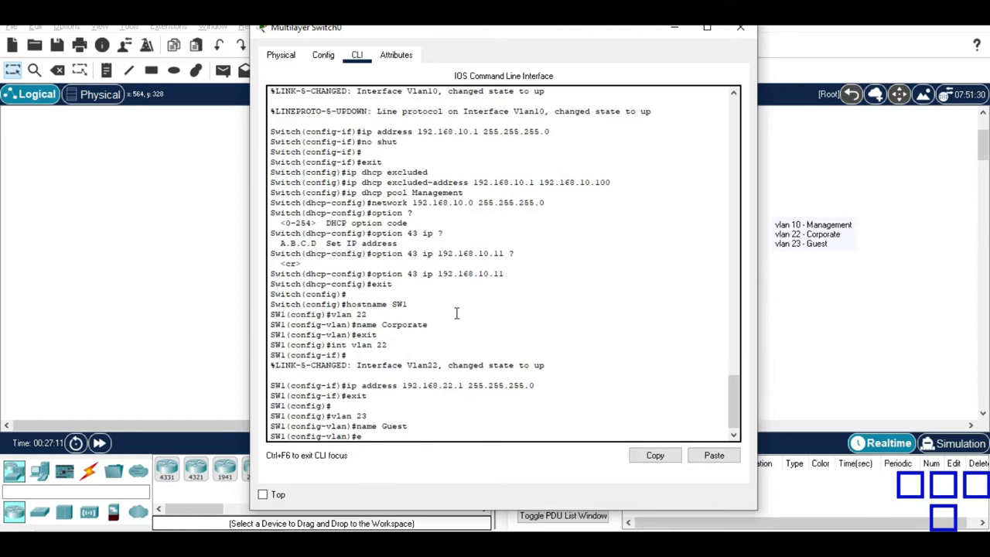
{"action": "key", "text": "Return"}
{"action": "type", "text": "int vlan 23"}
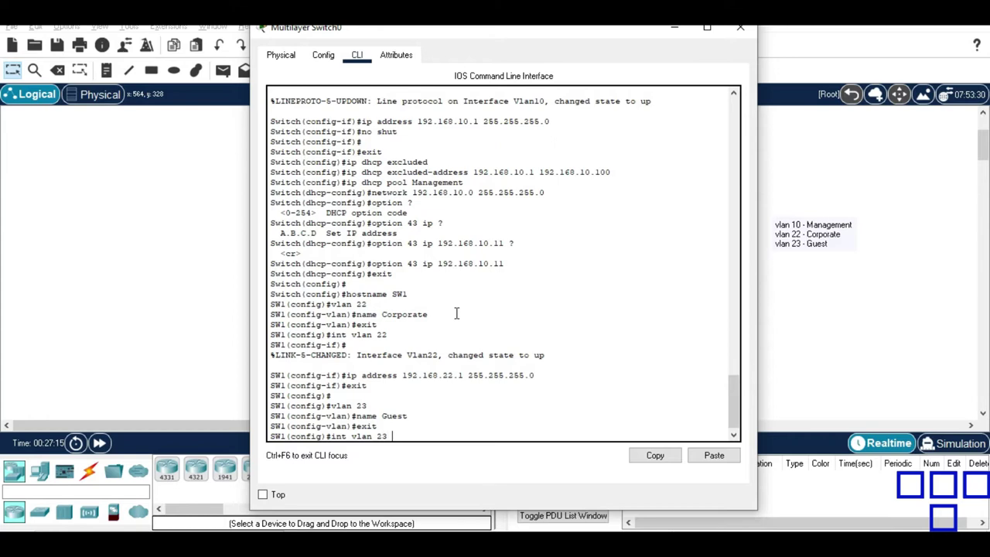
{"action": "key", "text": "Return"}
{"action": "type", "text": "ip add 192.168.23.1 255.255.255.0"}
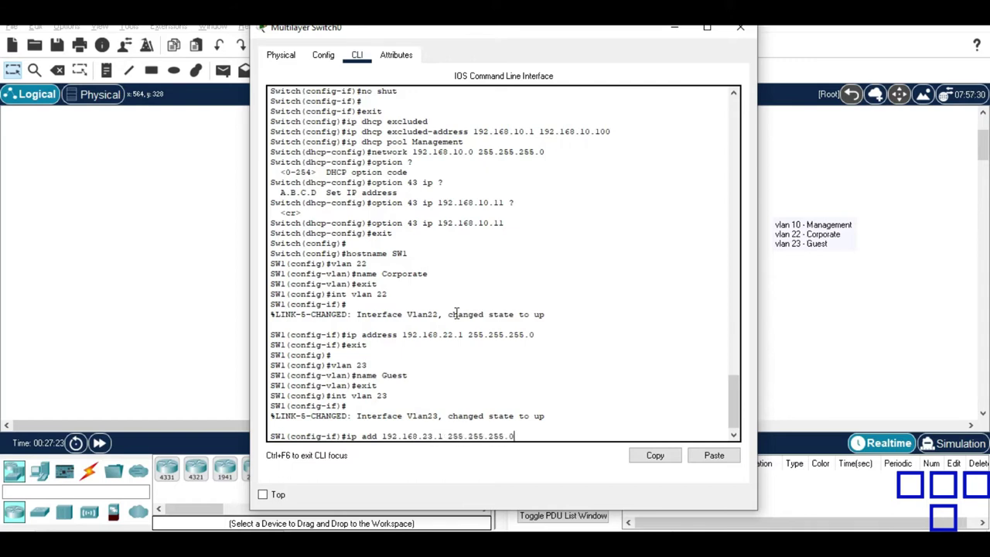
{"action": "key", "text": "Return"}
Enable interface Vlan23 with 'no shut', exit, and run 'do sh vlan brief'.
{"action": "type", "text": "no h"}
{"action": "key", "text": "BackSpace"}
{"action": "type", "text": "shut"}
{"action": "key", "text": "Return"}
{"action": "key", "text": "Return"}
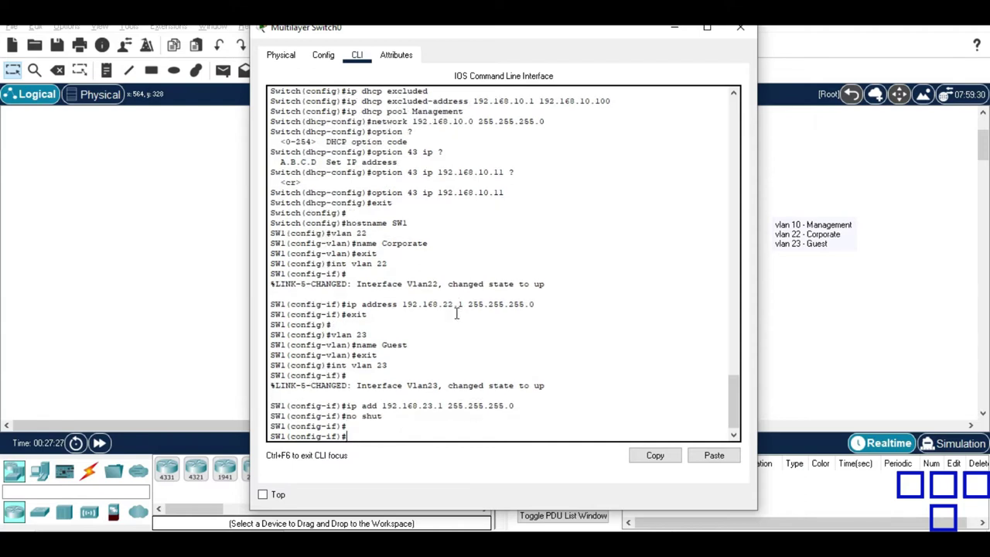
{"action": "type", "text": "exit"}
{"action": "key", "text": "Return"}
{"action": "key", "text": "Return"}
{"action": "type", "text": "do sh vlan brief"}
{"action": "key", "text": "Return"}
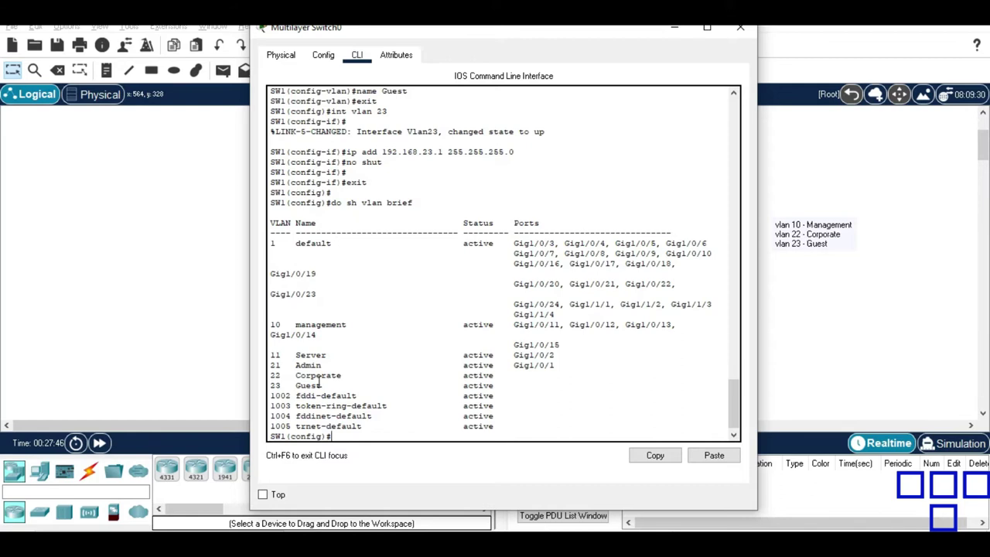
Bring the network topology with WLC1, APs and laptops back in front of the SW1 console.
{"action": "left_click", "coordinate": [102, 340]}
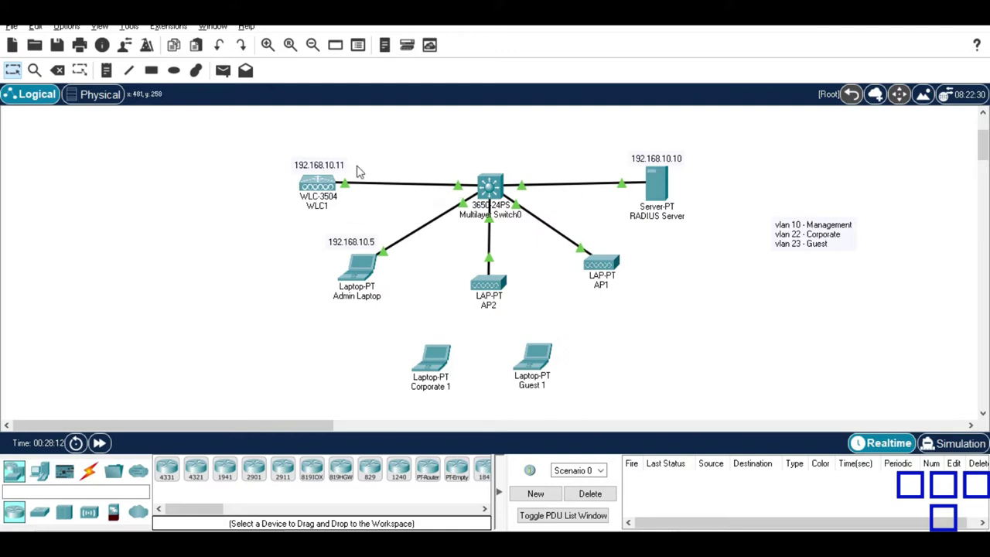
Reopen Multilayer Switch0's CLI and begin the 'int g1/0/5' command.
{"action": "left_click", "coordinate": [490, 188]}
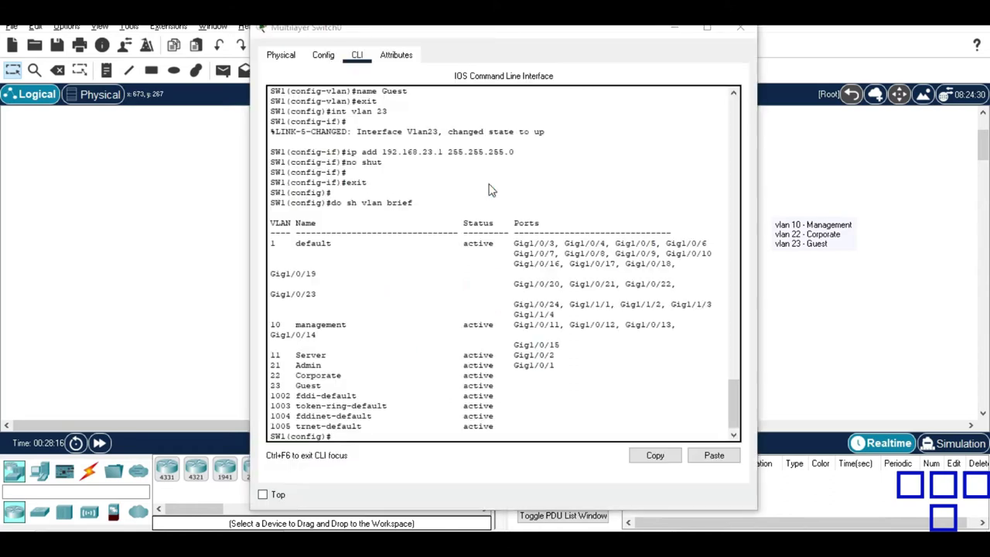
{"action": "left_click", "coordinate": [225, 250]}
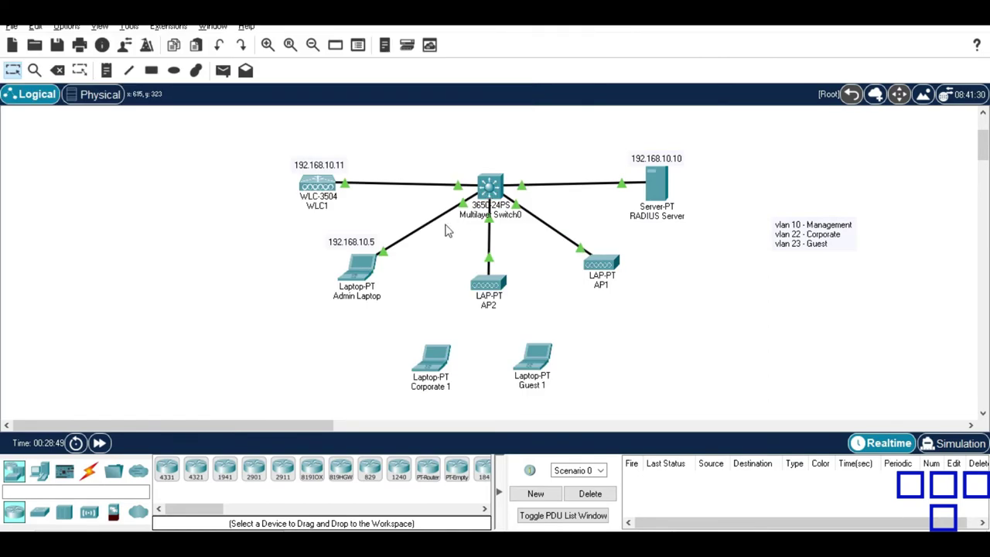
{"action": "left_click", "coordinate": [483, 192]}
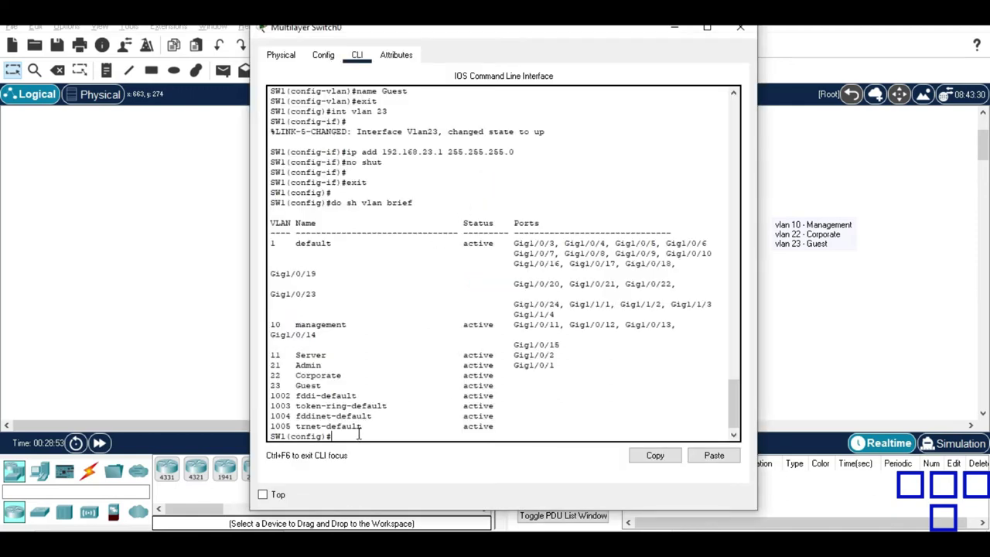
{"action": "type", "text": "int g1/0/5"}
Enter interface g1/0/5 and set its trunk encapsulation to dot1q.
{"action": "key", "text": "Return"}
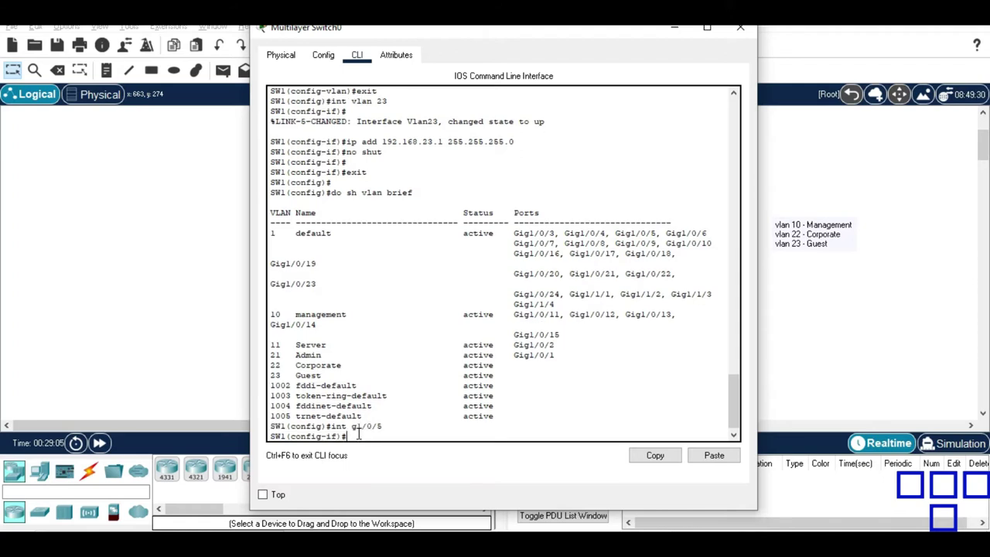
{"action": "type", "text": "switchport trunk encan"}
{"action": "key", "text": "Tab"}
{"action": "key", "text": "BackSpace"}
{"action": "key", "text": "BackSpace"}
{"action": "key", "text": "Tab"}
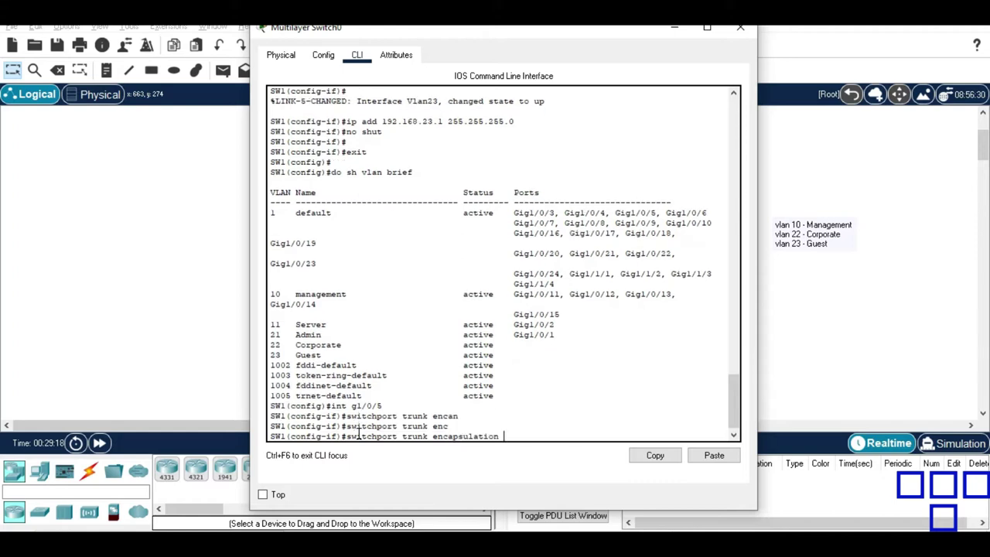
{"action": "key", "text": "Tab"}
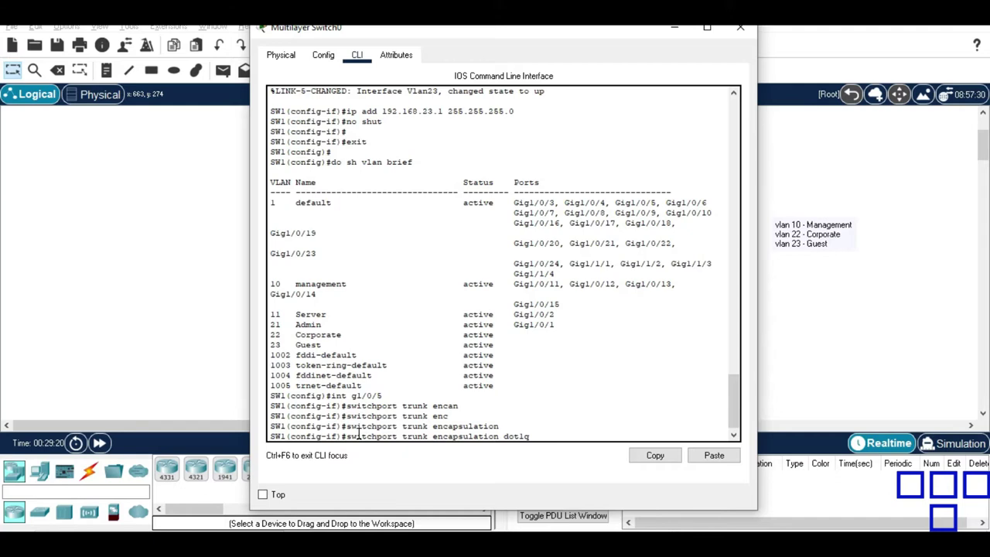
{"action": "key", "text": "Return"}
Put port g1/0/5 into switchport trunk mode.
{"action": "type", "text": "switch mode trunk"}
{"action": "key", "text": "Return"}
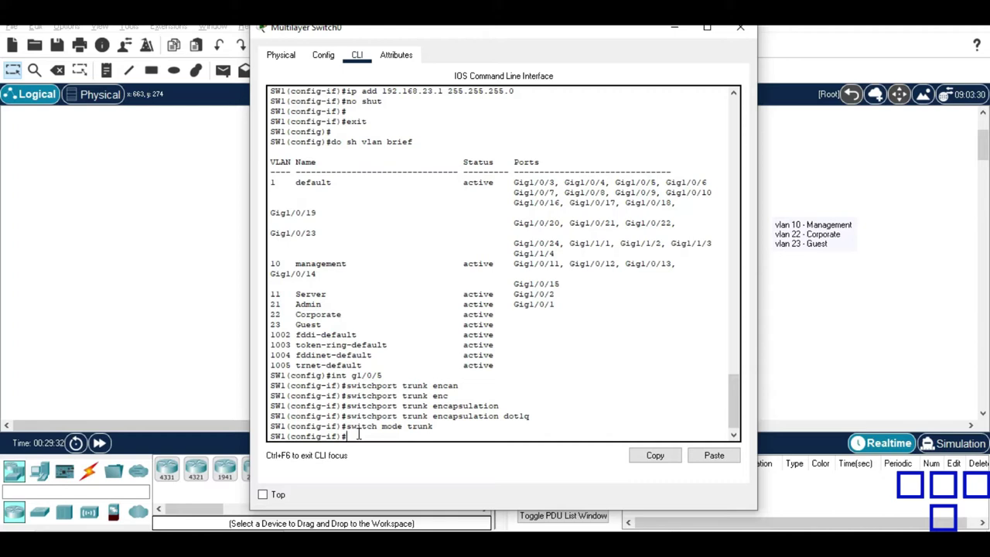
{"action": "type", "text": "switchp"}
{"action": "key", "text": "Tab"}
{"action": "type", "text": "mode trunk"}
{"action": "key", "text": "Return"}
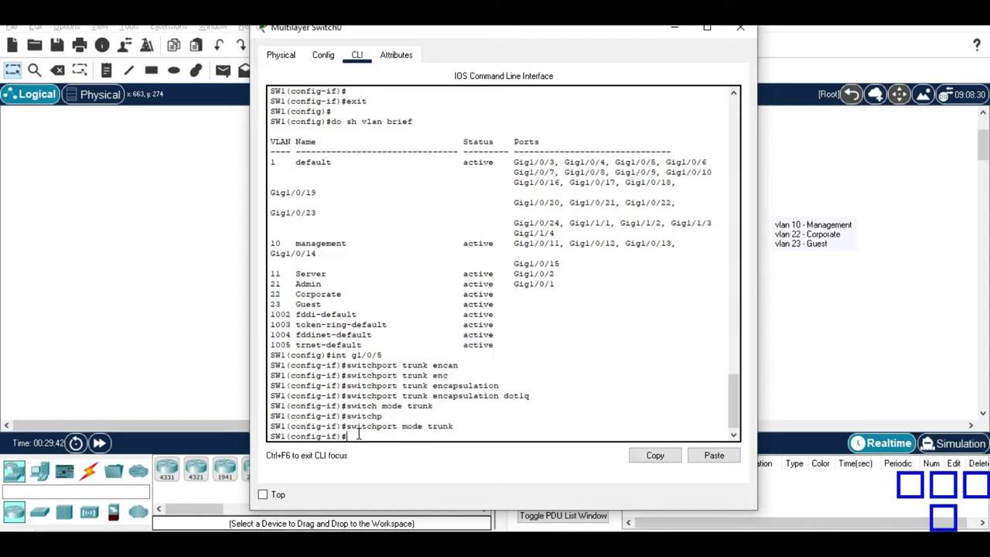
{"action": "type", "text": "switch"}
Allow VLANs 10, 22 and 23 on the g1/0/5 trunk.
{"action": "key", "text": "Tab"}
{"action": "type", "text": "trunk "}
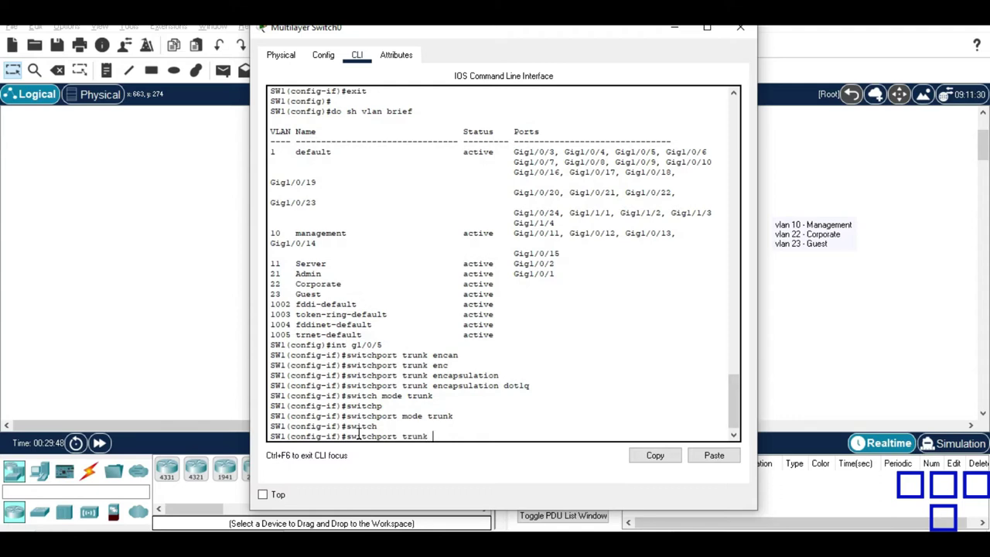
{"action": "type", "text": "allow"}
{"action": "key", "text": "Tab"}
{"action": "key", "text": "Tab"}
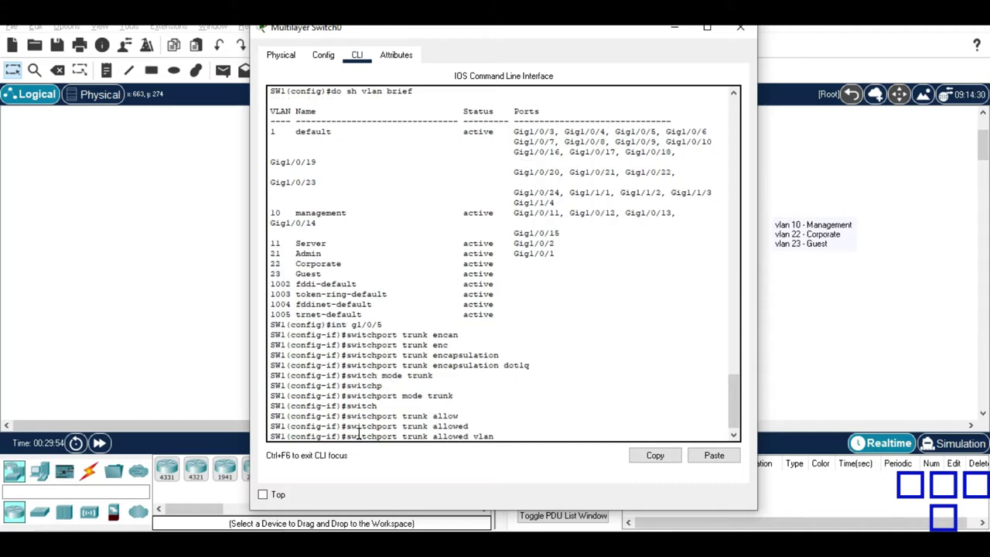
{"action": "type", "text": "10,22,23"}
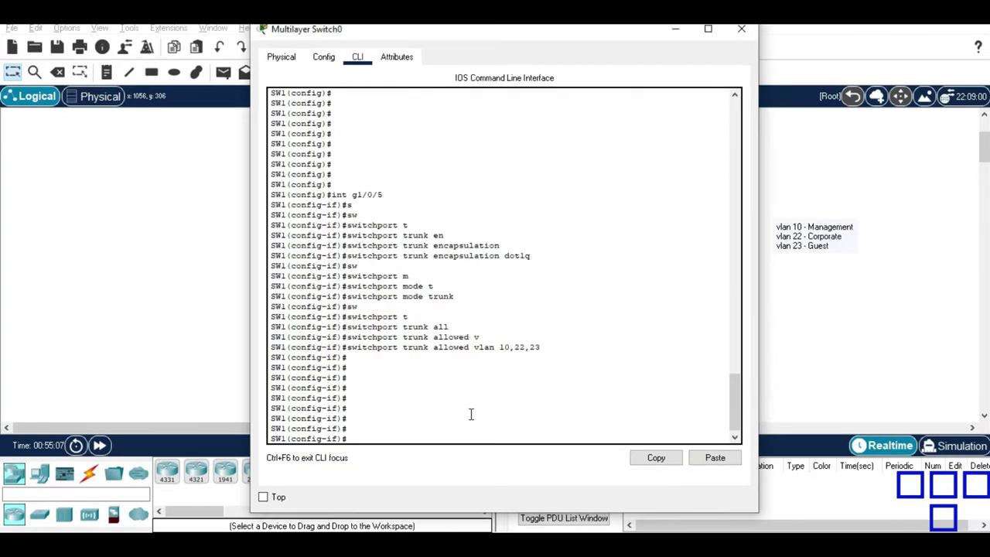
Enable 'spanning-tree portfast trunk' on interface g1/0/5.
{"action": "type", "text": "spanni"}
{"action": "key", "text": "Tab"}
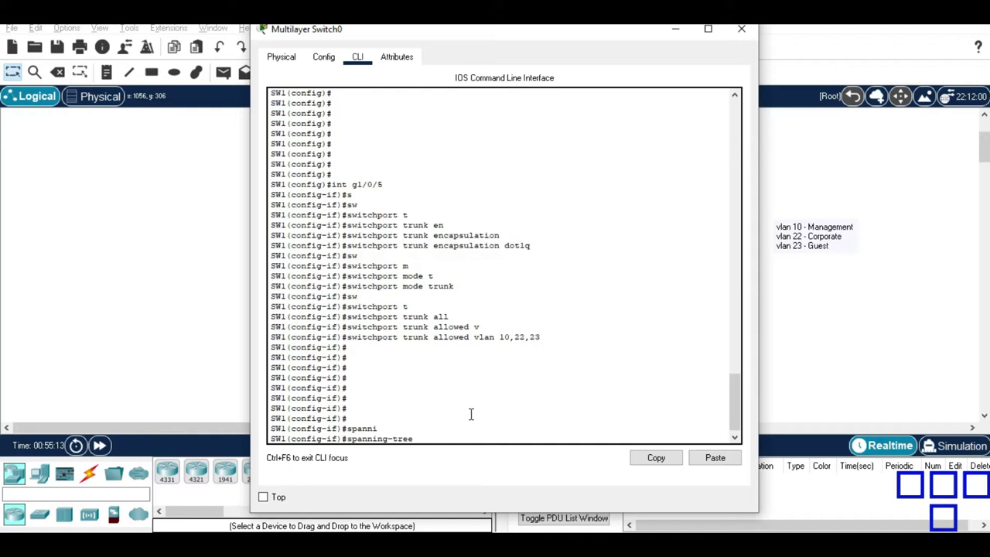
{"action": "type", "text": "port"}
{"action": "key", "text": "Tab"}
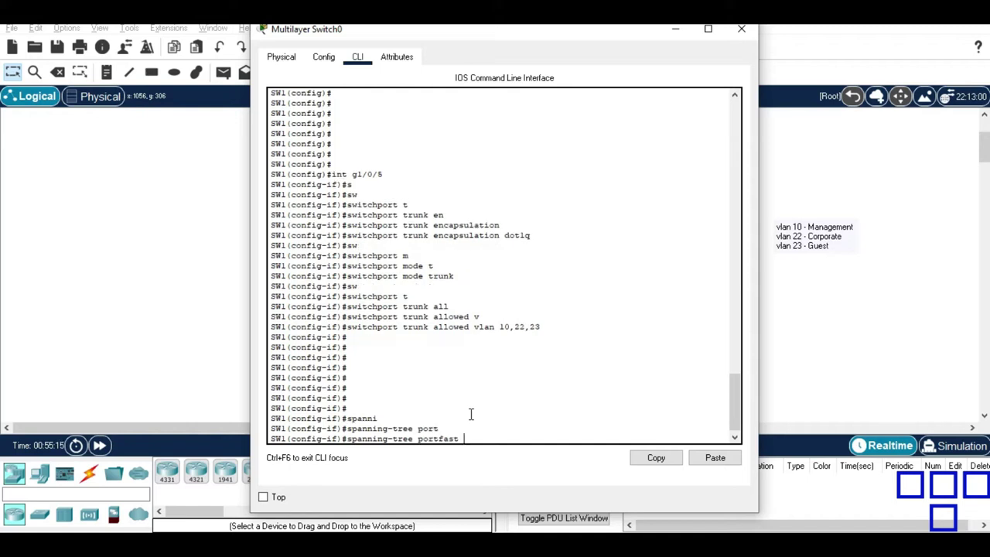
{"action": "type", "text": "trunk"}
{"action": "key", "text": "Return"}
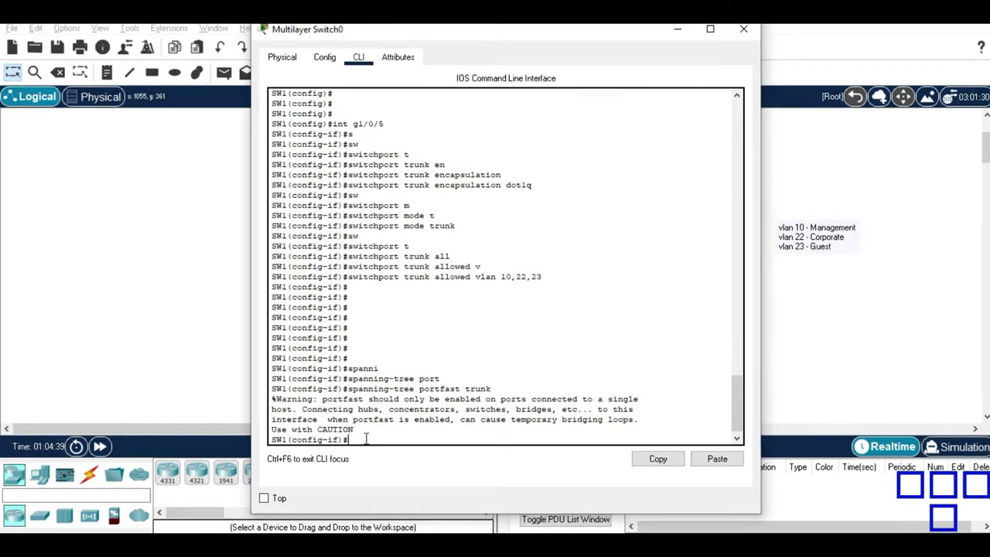
Exit interface configuration back to global configuration mode.
{"action": "key", "text": "Return"}
{"action": "key", "text": "Return"}
{"action": "type", "text": "exit"}
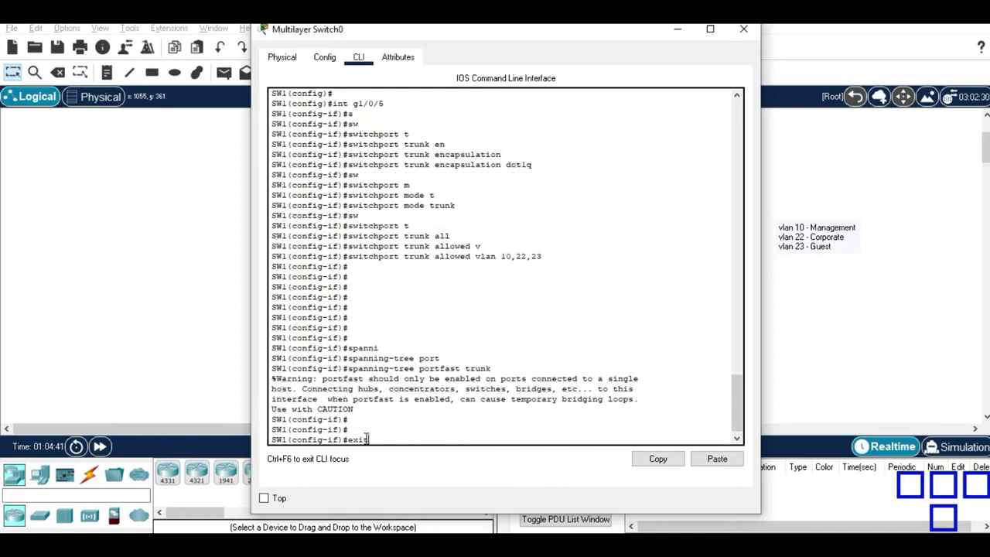
{"action": "key", "text": "Return"}
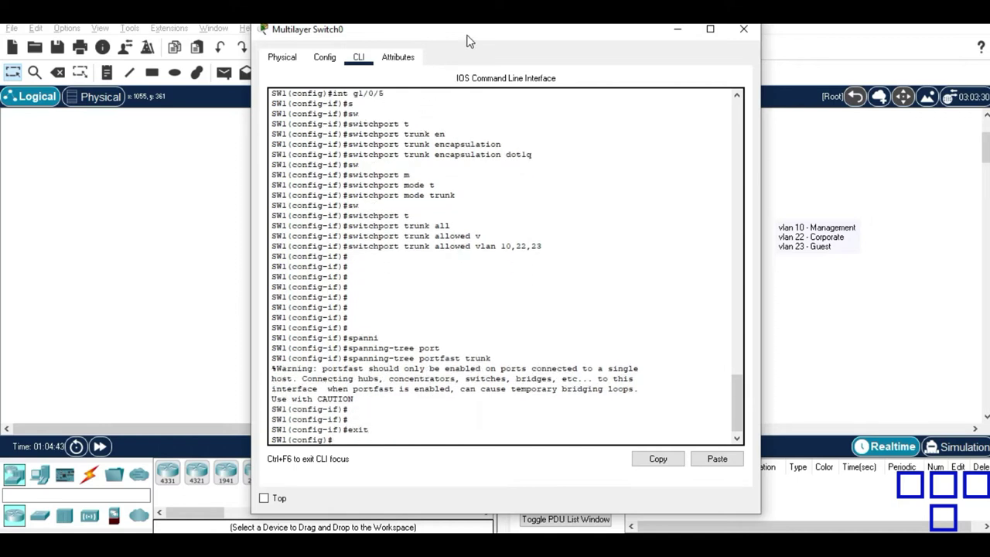
Move the switch CLI window down to reveal the topology, then raise it to show the latest output.
{"action": "left_click_drag", "start_coordinate": [466, 34], "coordinate": [423, 359]}
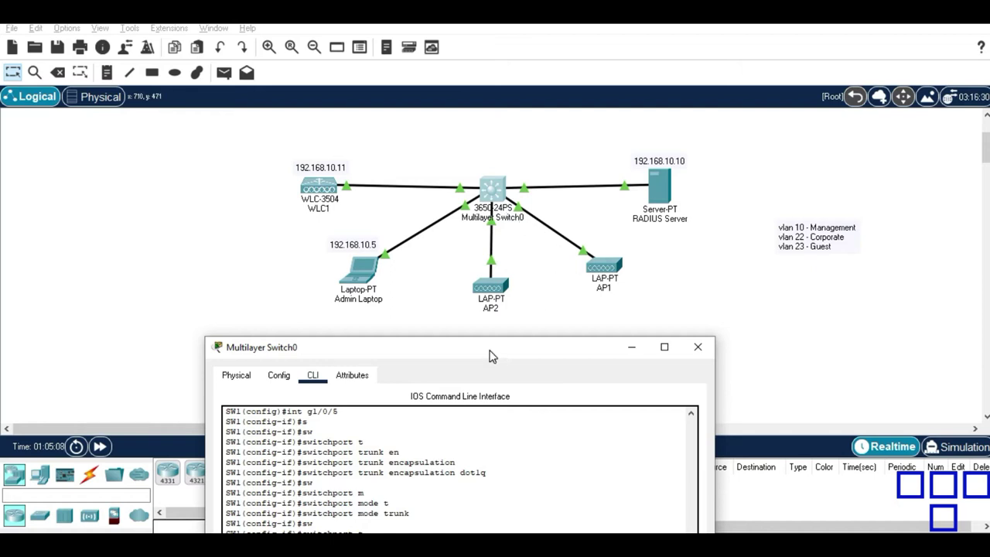
{"action": "left_click_drag", "start_coordinate": [491, 354], "coordinate": [530, 346]}
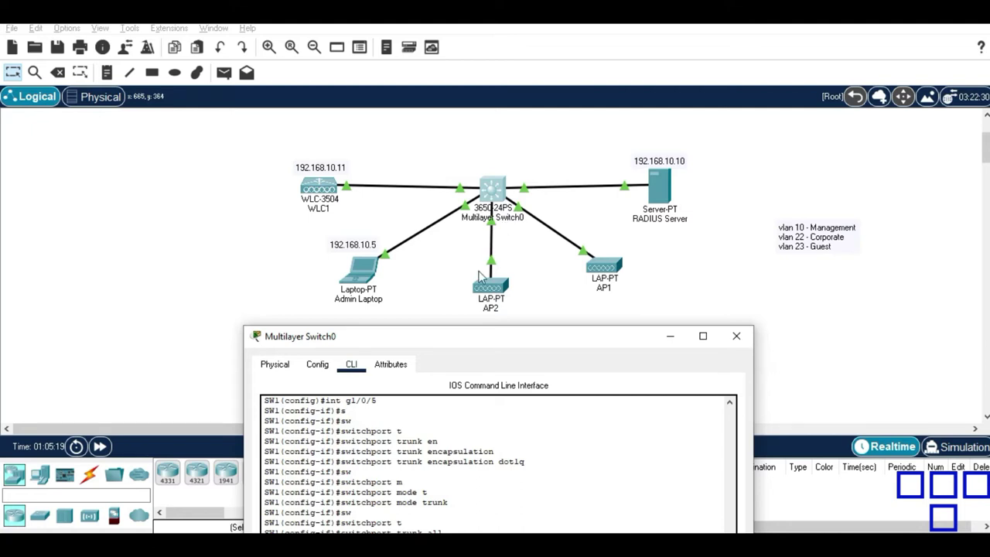
{"action": "left_click_drag", "start_coordinate": [444, 345], "coordinate": [487, 89]}
Select interface range g1/0/3-4 and set the ports to access mode.
{"action": "type", "text": "int  range"}
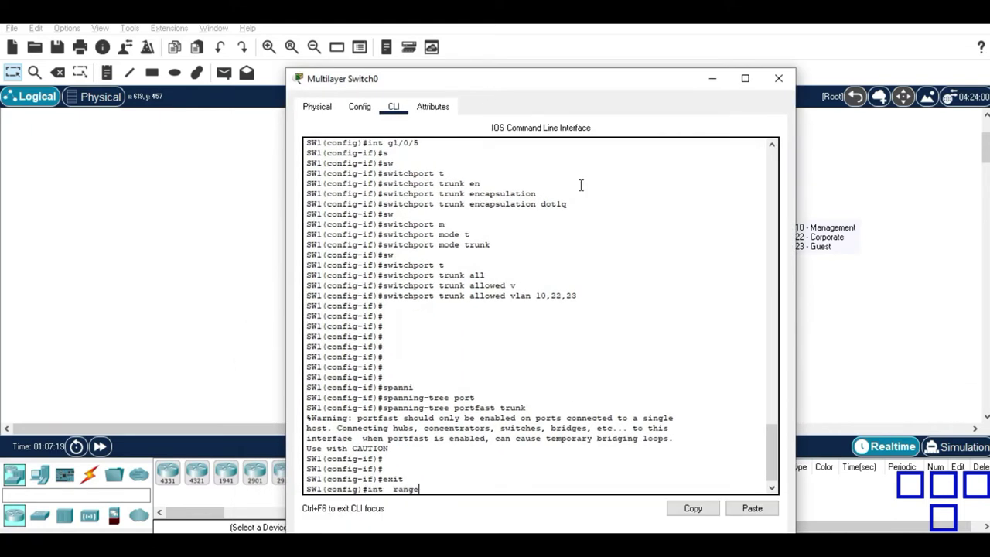
{"action": "type", "text": " g1/03-4"}
{"action": "key", "text": "Return"}
{"action": "key", "text": "Up"}
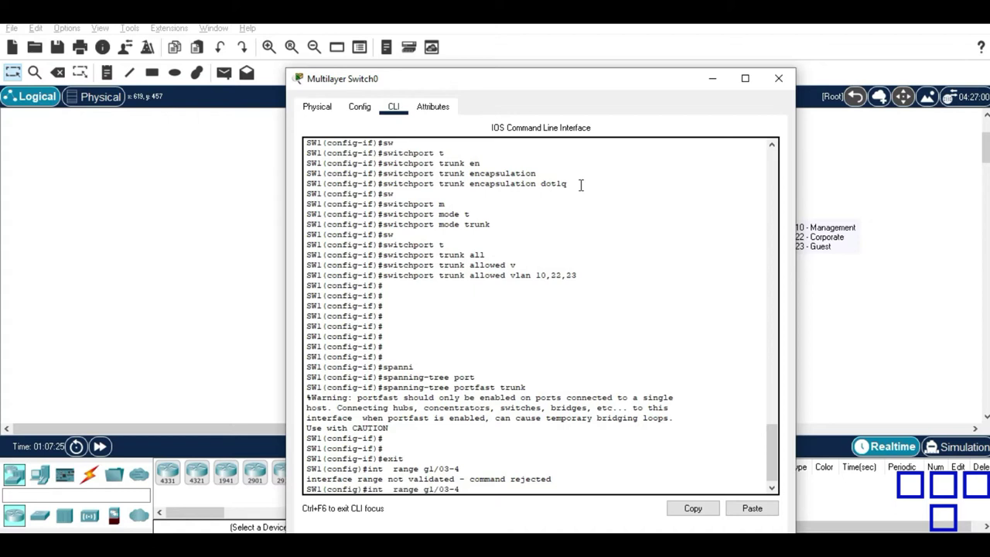
{"action": "key", "text": "BackSpace"}
{"action": "key", "text": "BackSpace"}
{"action": "key", "text": "BackSpace"}
{"action": "type", "text": "/3-4"}
{"action": "key", "text": "Return"}
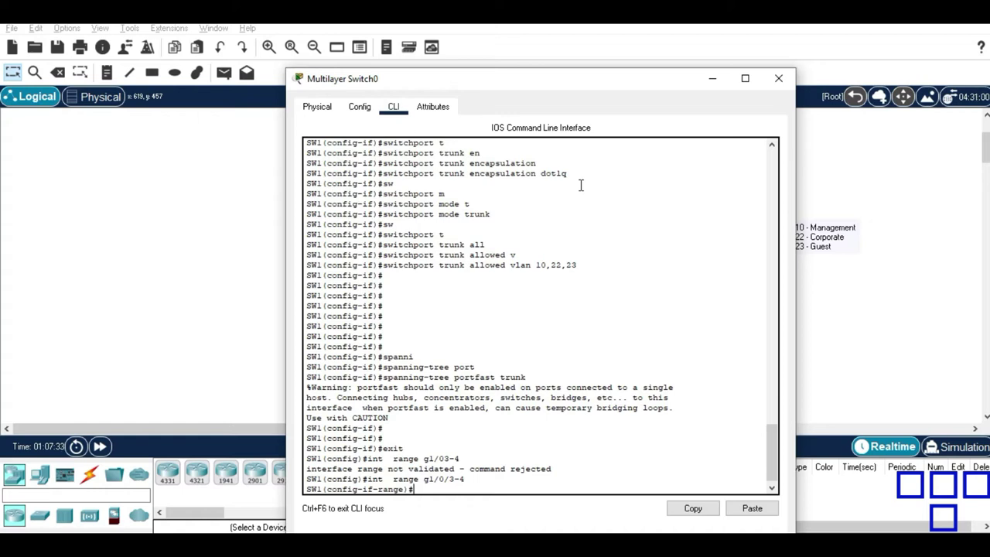
{"action": "type", "text": "sw"}
{"action": "key", "text": "Tab"}
{"action": "type", "text": "mode a"}
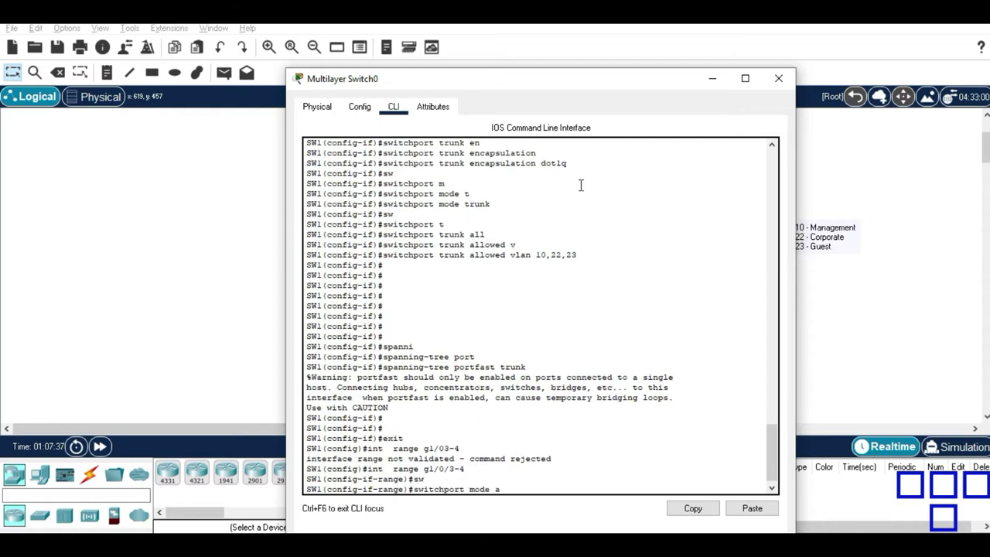
{"action": "type", "text": "c"}
{"action": "key", "text": "Tab"}
{"action": "key", "text": "Return"}
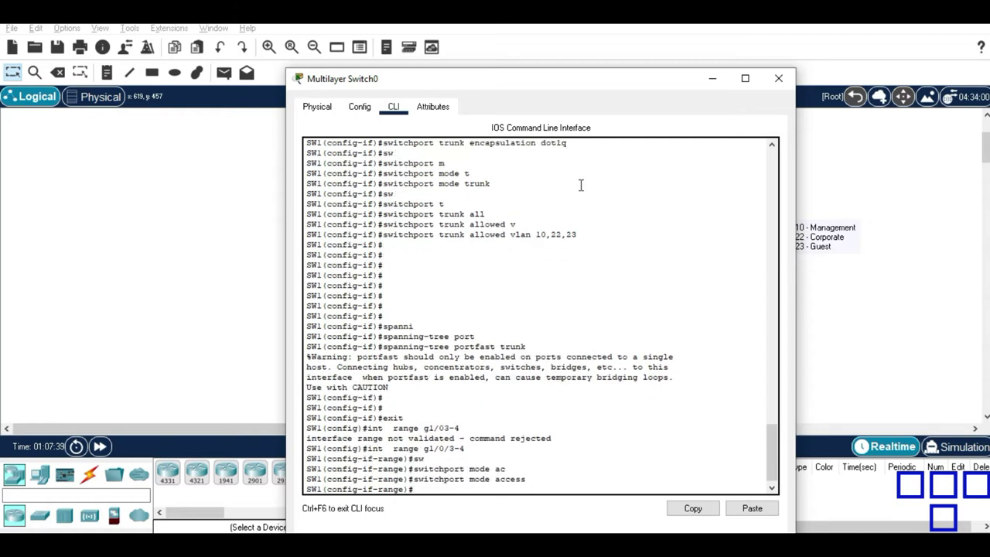
Assign ports g1/0/3-4 to access VLAN 10.
{"action": "type", "text": "sw"}
{"action": "key", "text": "Tab"}
{"action": "type", "text": "access vlan"}
{"action": "key", "text": "BackSpace"}
{"action": "key", "text": "BackSpace"}
{"action": "type", "text": "n 10"}
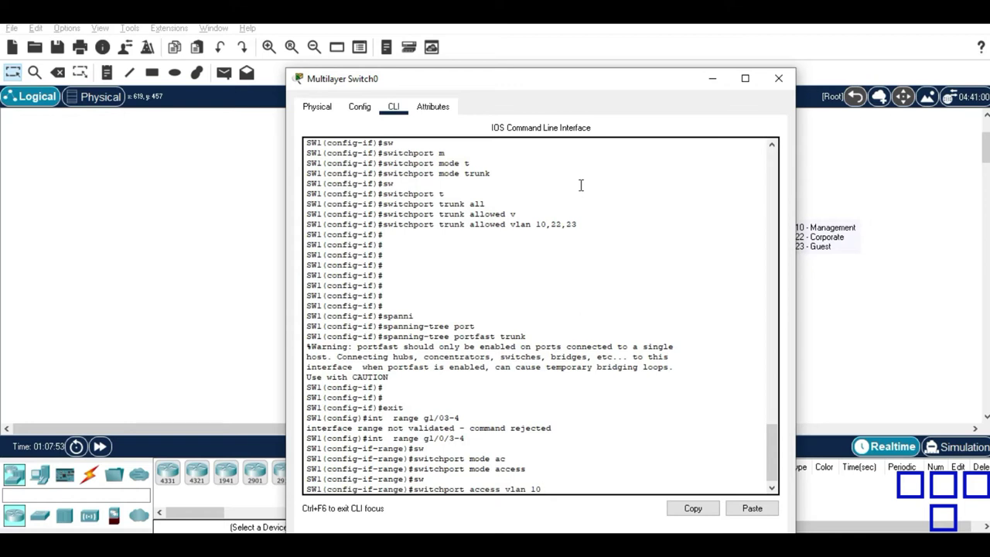
{"action": "key", "text": "Return"}
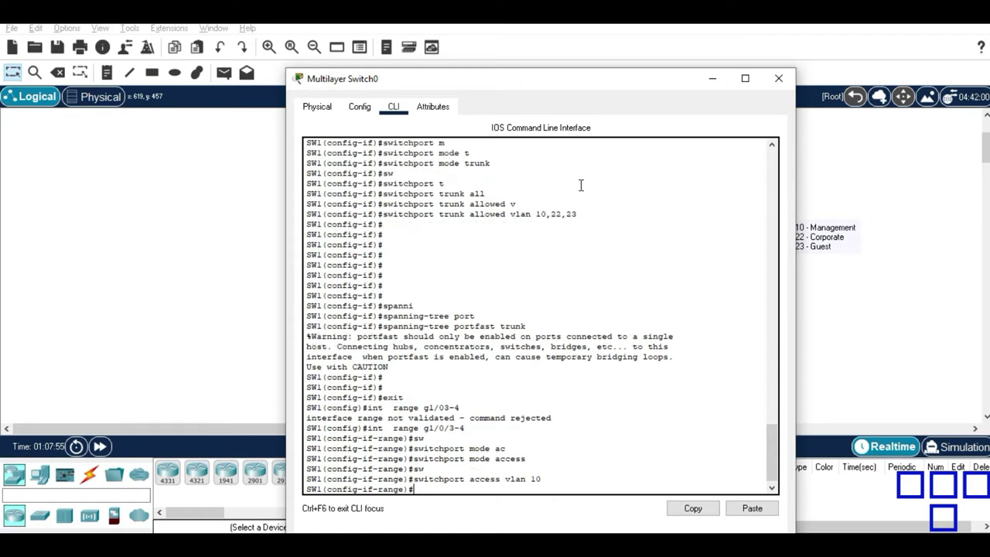
Reselect range g1/0/3-4, enter spanning-tree portfast, and close the switch window.
{"action": "type", "text": "exit"}
{"action": "key", "text": "Return"}
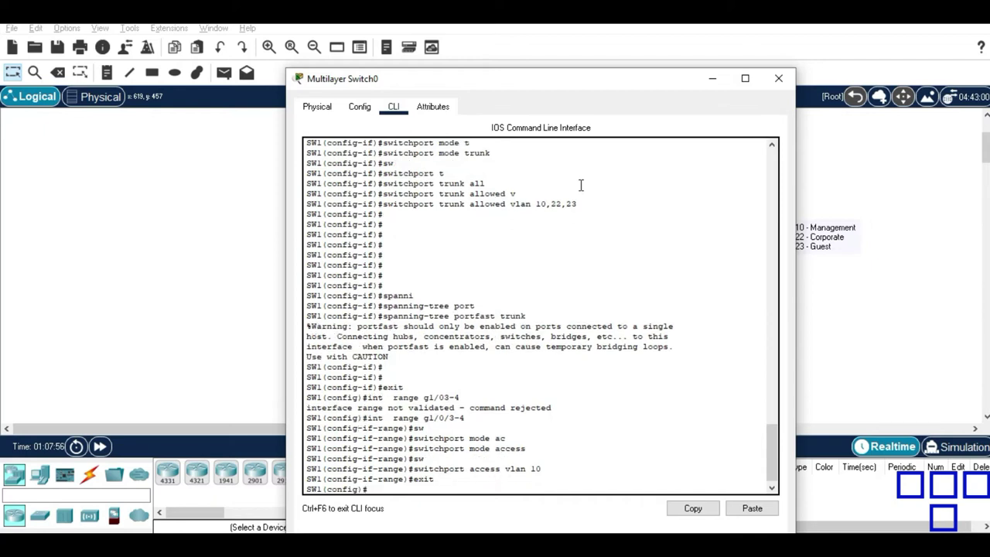
{"action": "type", "text": "int  range g1/0/3-4"}
{"action": "key", "text": "Return"}
{"action": "type", "text": "span"}
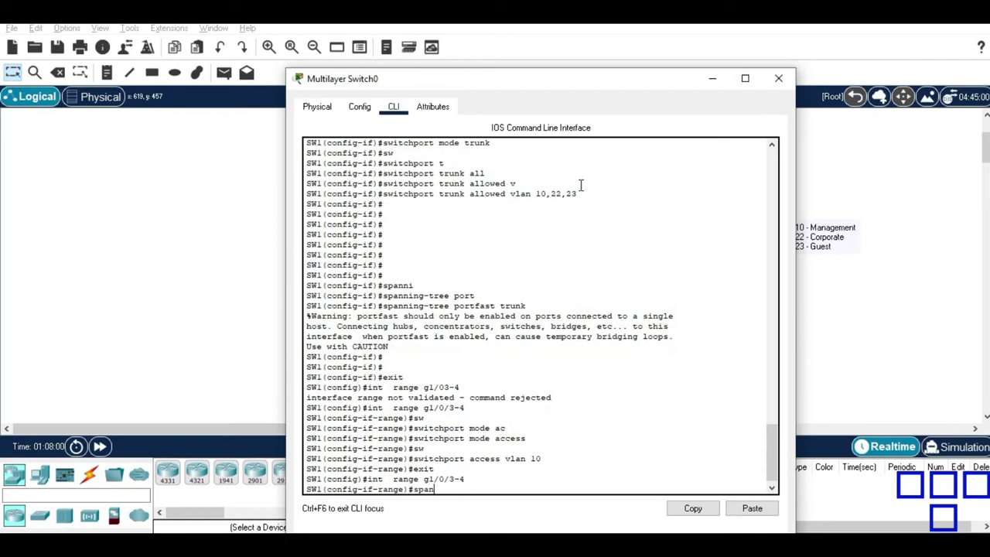
{"action": "key", "text": "Tab"}
{"action": "key", "text": "Tab"}
{"action": "type", "text": "portfast"}
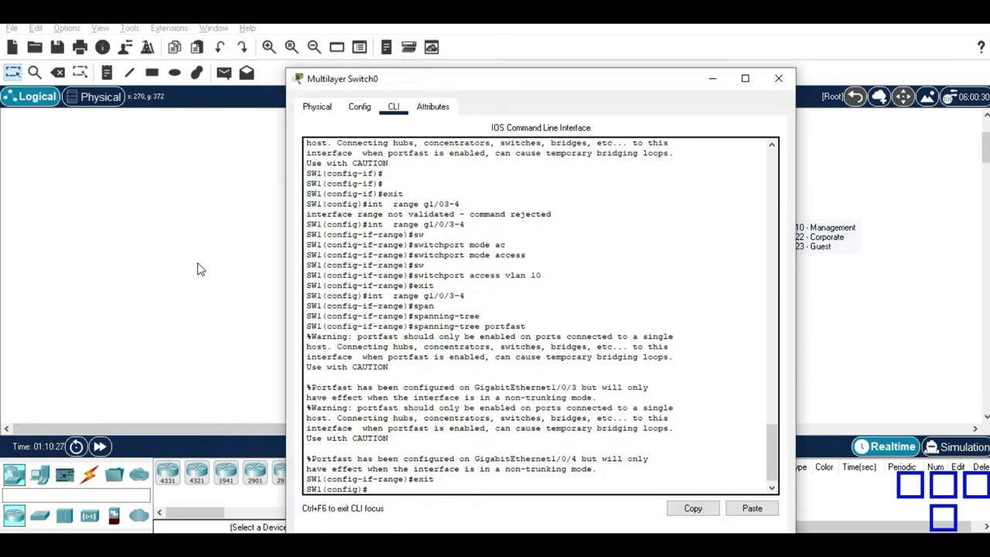
{"action": "key", "text": "alt+F4"}
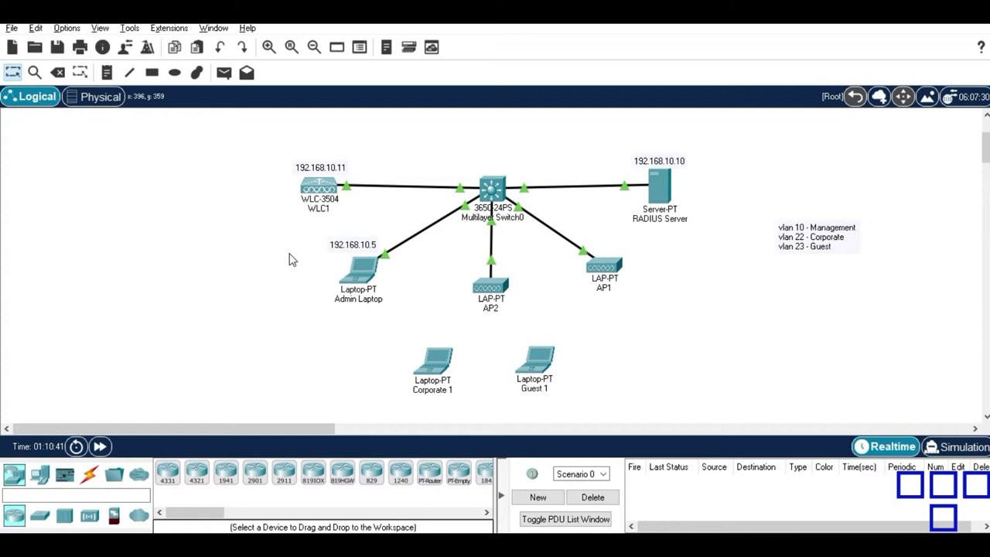
{"action": "left_click", "coordinate": [323, 194]}
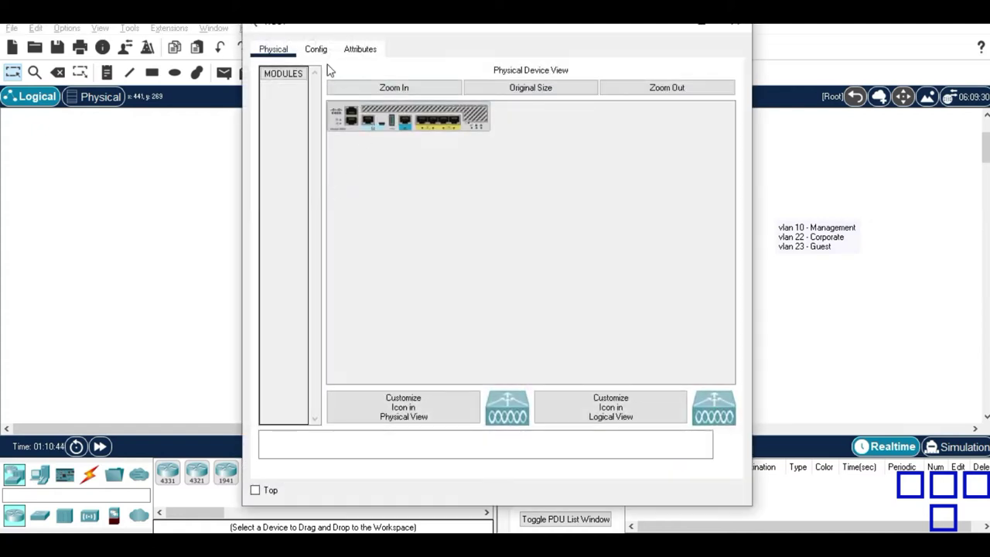
{"action": "left_click", "coordinate": [311, 48]}
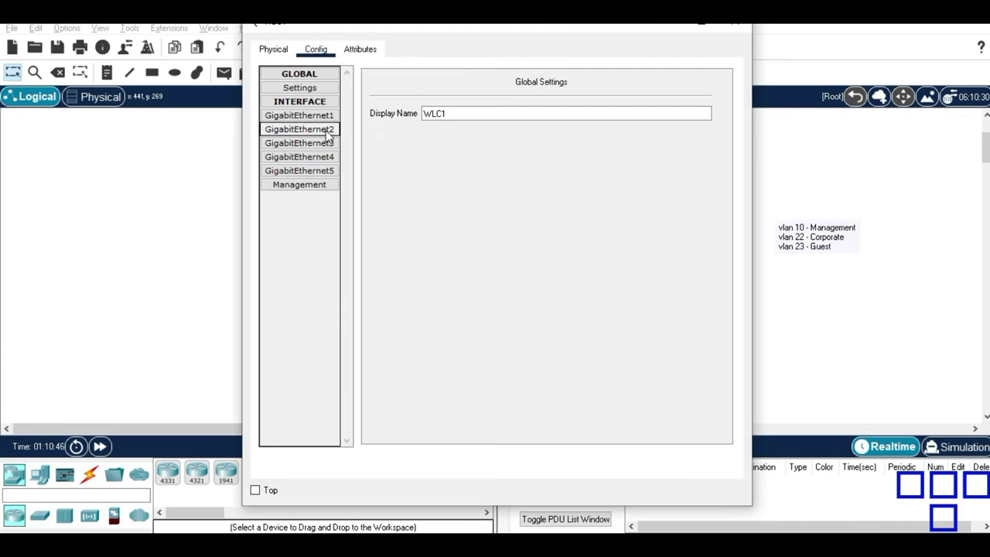
{"action": "left_click", "coordinate": [312, 184]}
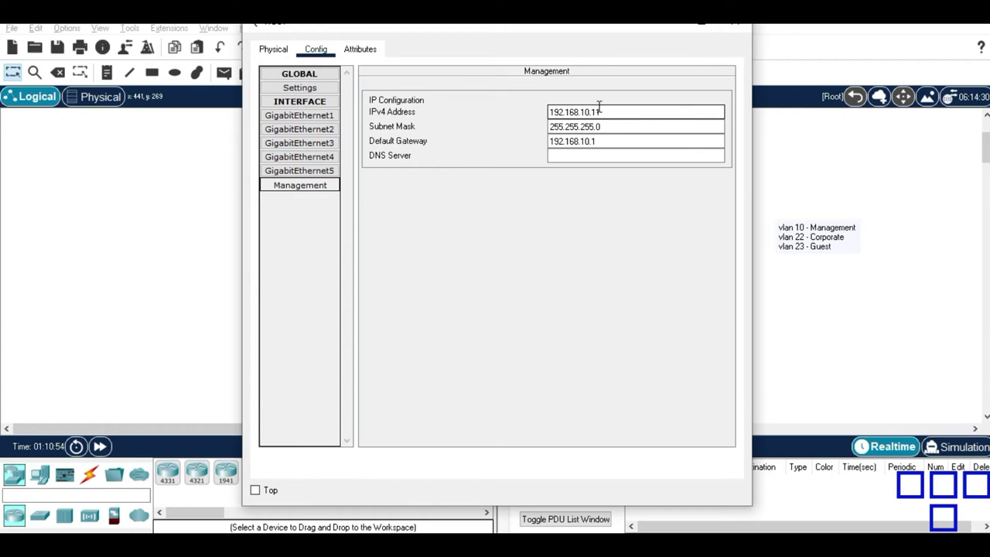
{"action": "left_click", "coordinate": [673, 34]}
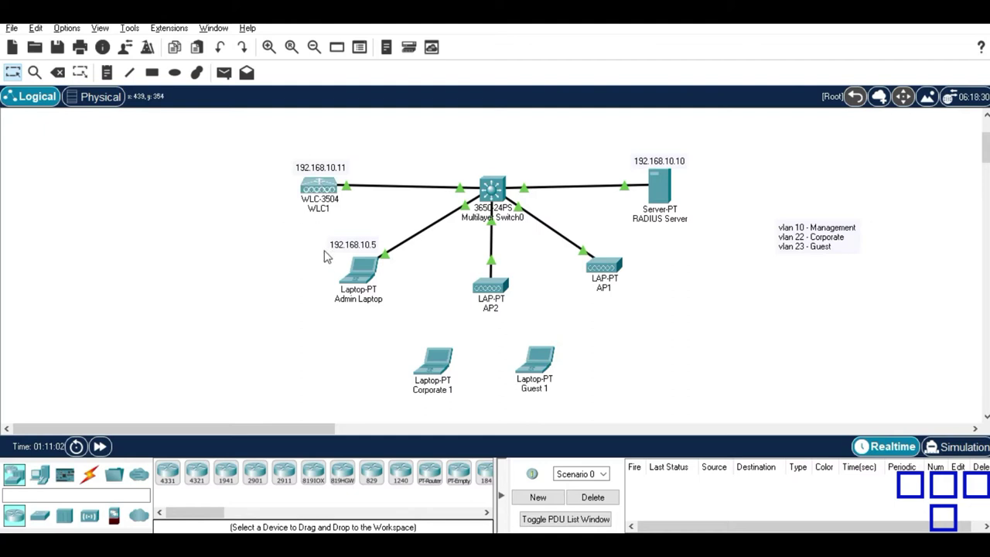
Ping 192.168.10.11 from the Admin Laptop's Command Prompt, then close it.
{"action": "mouse_move", "coordinate": [354, 272]}
{"action": "left_click", "coordinate": [356, 280]}
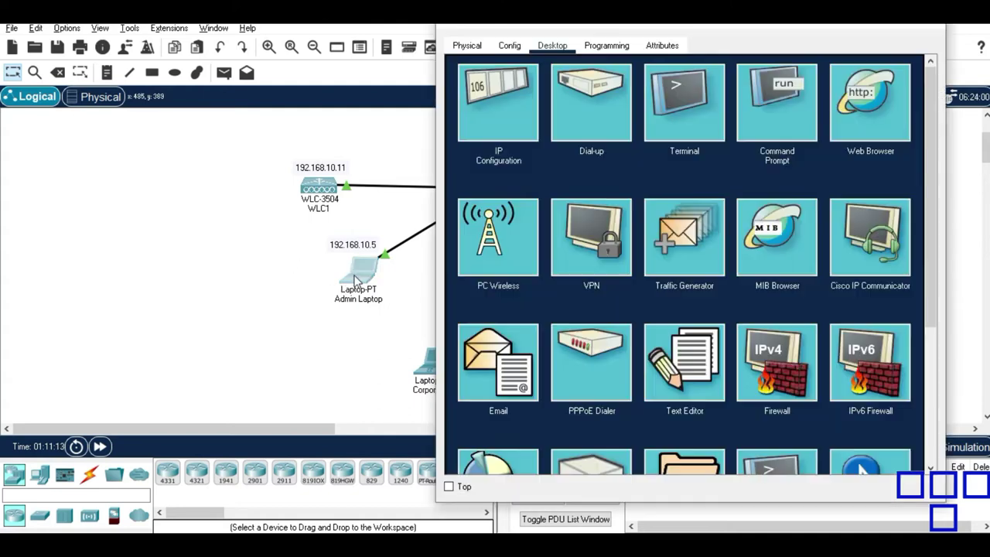
{"action": "left_click", "coordinate": [794, 133]}
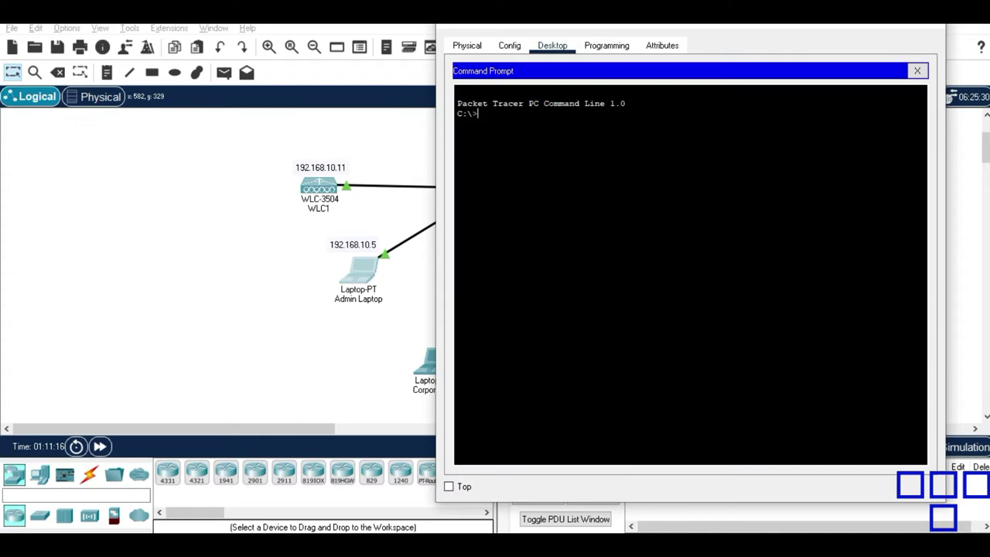
{"action": "type", "text": "ping 192.168.10.11"}
{"action": "key", "text": "Return"}
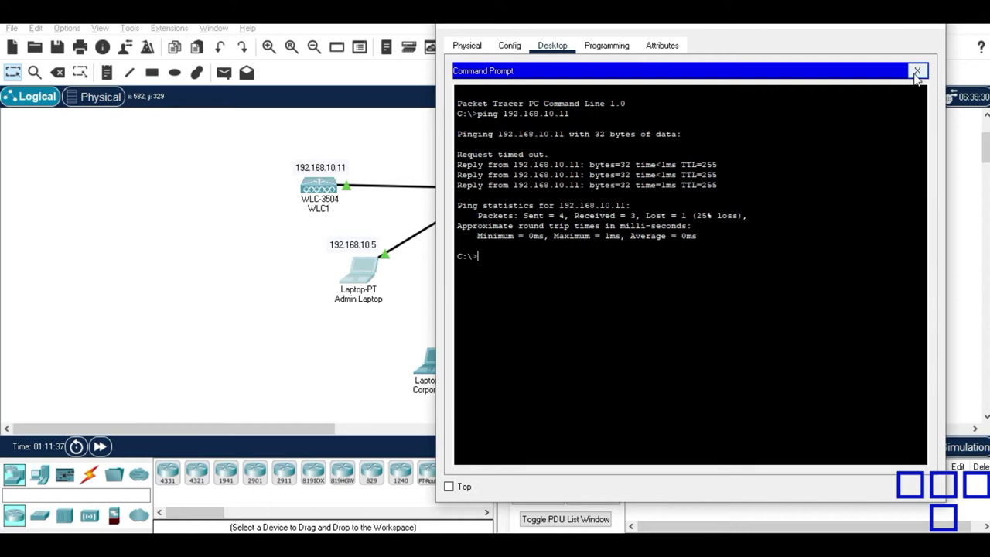
{"action": "left_click", "coordinate": [917, 72]}
{"action": "left_click", "coordinate": [856, 123]}
{"action": "left_click", "coordinate": [603, 89]}
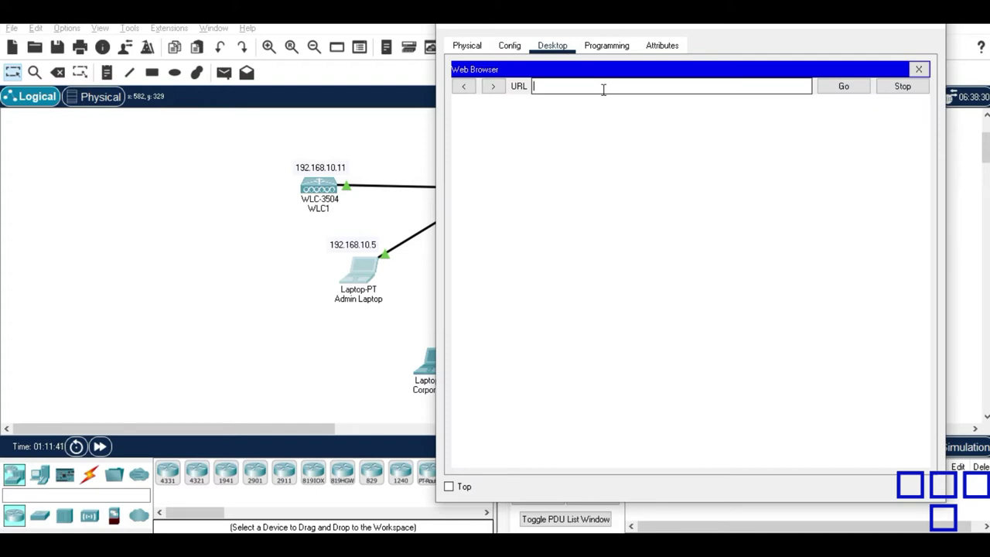
{"action": "type", "text": "192.168.10.11"}
{"action": "key", "text": "Return"}
{"action": "key", "text": "Left"}
{"action": "key", "text": "Left"}
{"action": "key", "text": "Left"}
{"action": "key", "text": "Left"}
{"action": "key", "text": "Left"}
{"action": "key", "text": "Left"}
{"action": "key", "text": "Left"}
{"action": "key", "text": "Left"}
{"action": "type", "text": "s"}
{"action": "key", "text": "Return"}
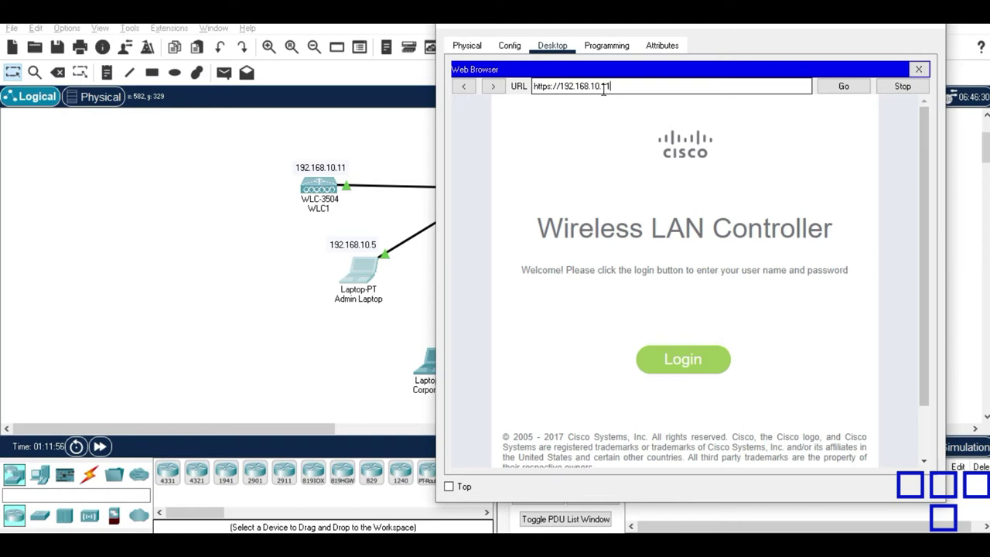
Log in to the controller with the admin username and password.
{"action": "left_click", "coordinate": [678, 377]}
{"action": "type", "text": "Admin"}
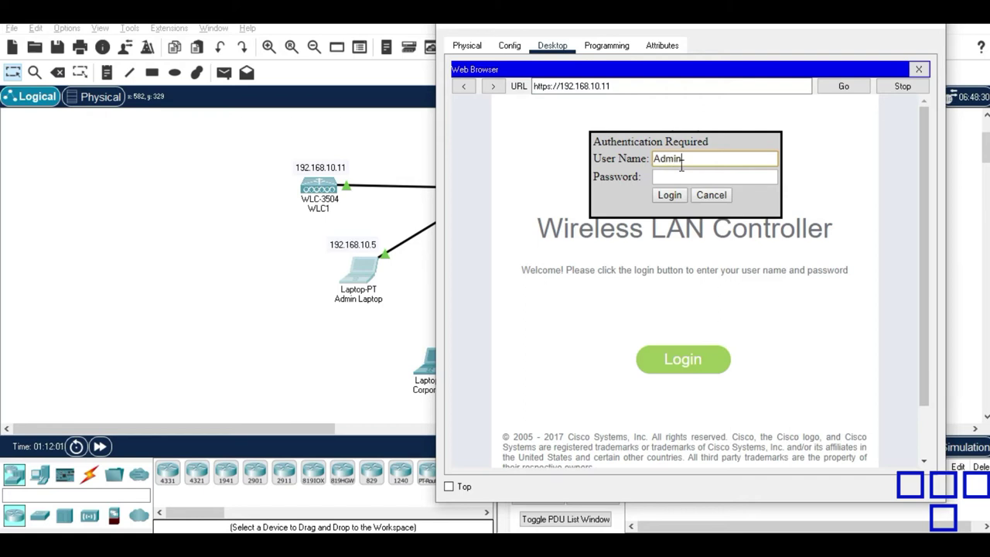
{"action": "key", "text": "Tab"}
{"action": "type", "text": "Cisco1"}
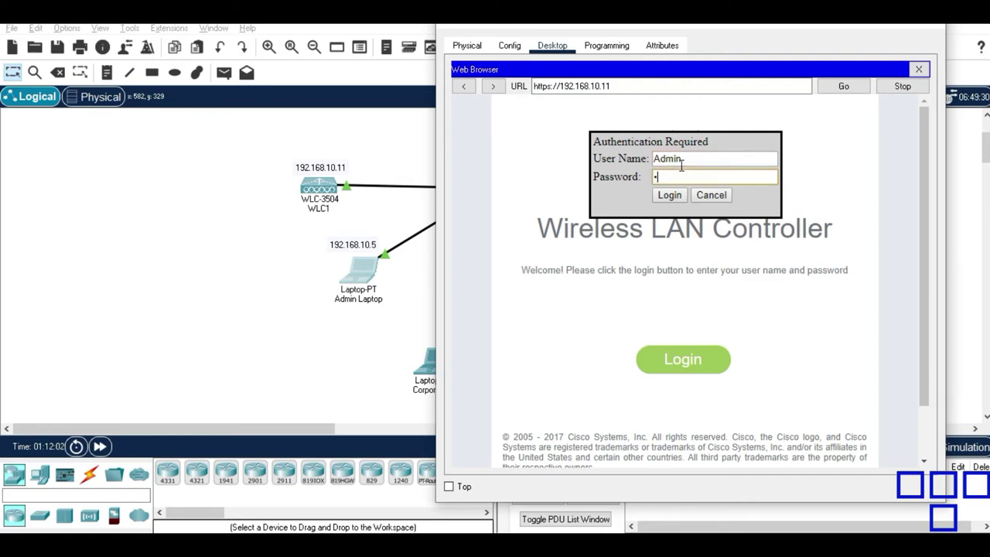
{"action": "type", "text": "23"}
{"action": "key", "text": "Return"}
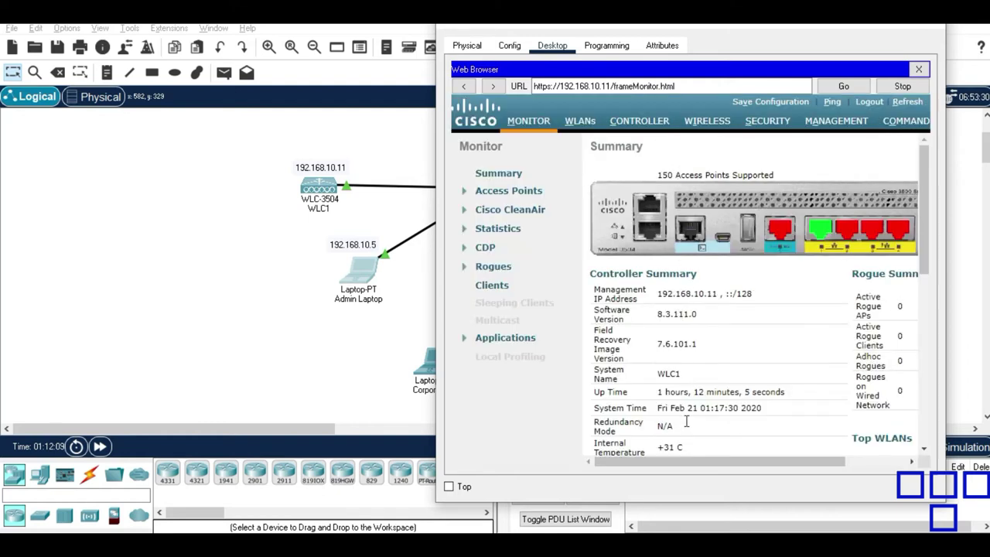
Go to Security > RADIUS Authentication on the WLC and start a New server entry.
{"action": "left_click_drag", "start_coordinate": [677, 468], "coordinate": [604, 471]}
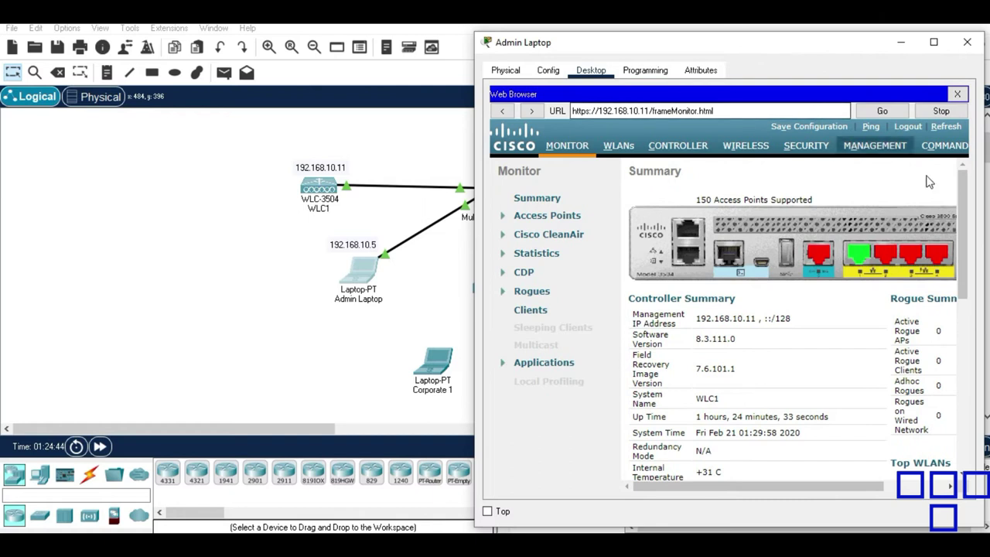
{"action": "left_click_drag", "start_coordinate": [964, 194], "coordinate": [958, 353]}
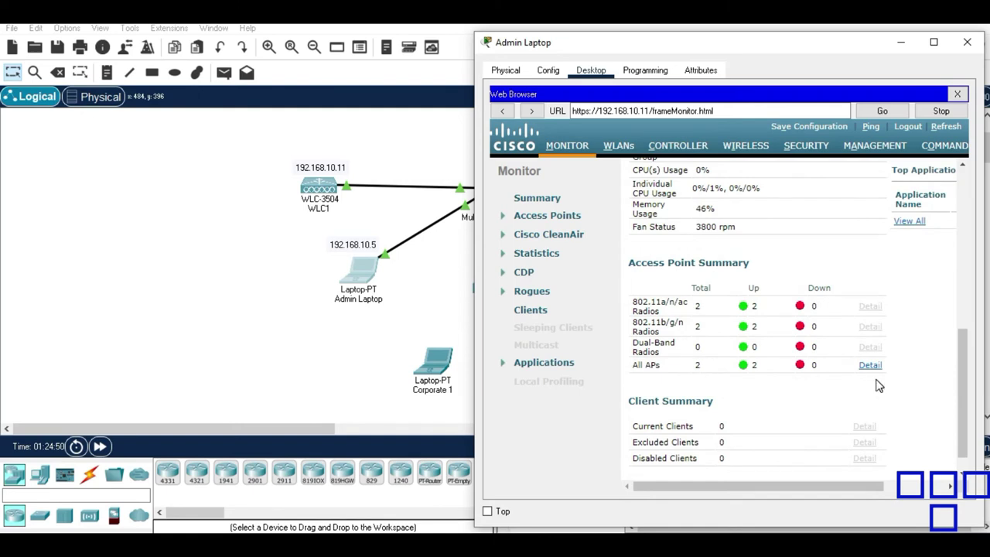
{"action": "left_click_drag", "start_coordinate": [965, 390], "coordinate": [966, 209]}
{"action": "left_click", "coordinate": [802, 150]}
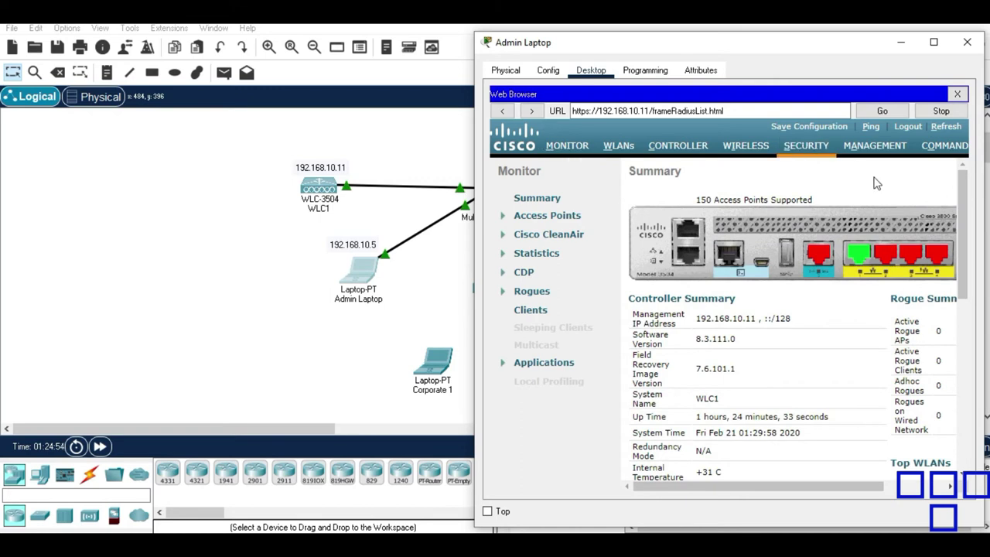
{"action": "left_click_drag", "start_coordinate": [745, 42], "coordinate": [321, 27]}
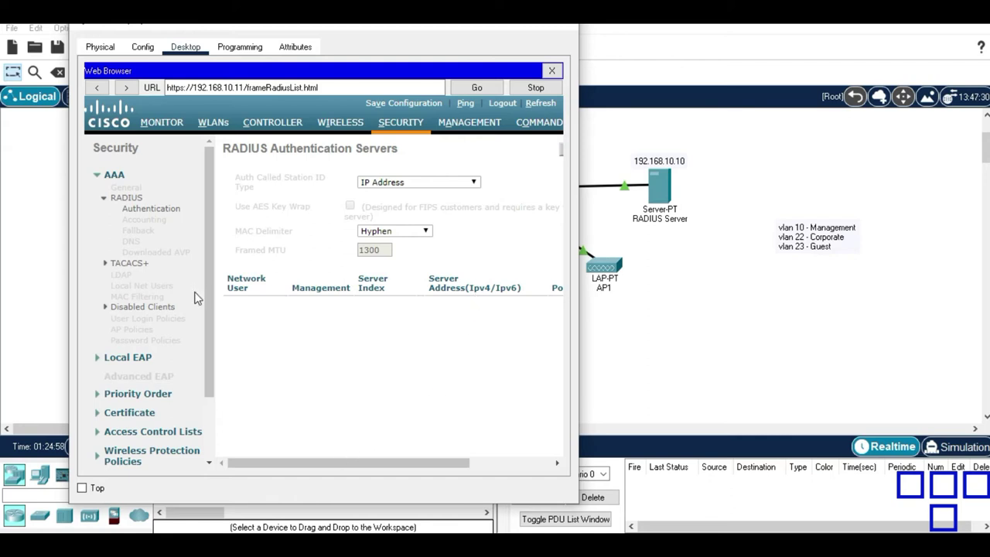
{"action": "left_click", "coordinate": [155, 211]}
{"action": "left_click_drag", "start_coordinate": [335, 463], "coordinate": [438, 447]}
{"action": "left_click", "coordinate": [543, 153]}
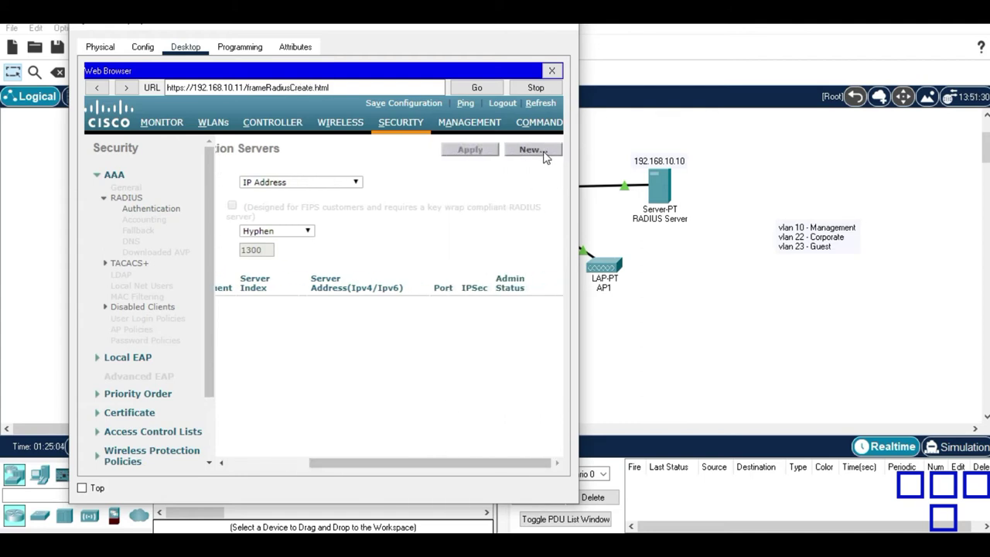
Check the RADIUS Server's IPv4 address in its IP Configuration.
{"action": "left_click", "coordinate": [696, 254]}
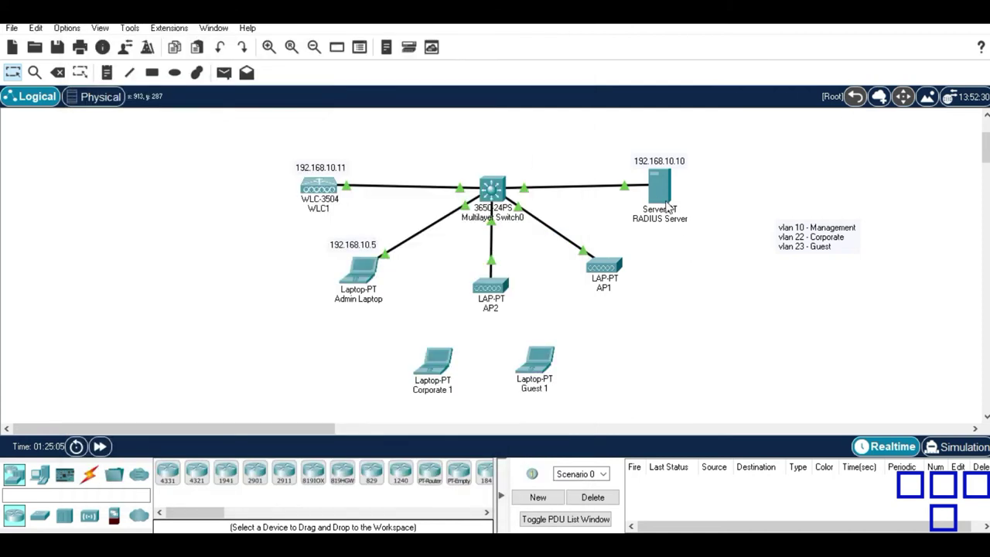
{"action": "left_click", "coordinate": [663, 186]}
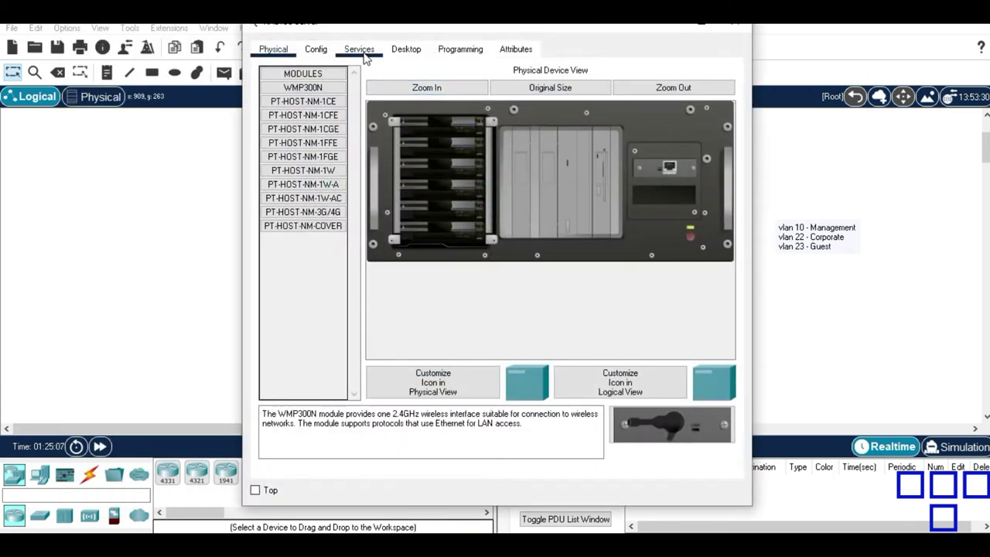
{"action": "left_click", "coordinate": [409, 51]}
{"action": "left_click", "coordinate": [323, 105]}
{"action": "left_click", "coordinate": [469, 132]}
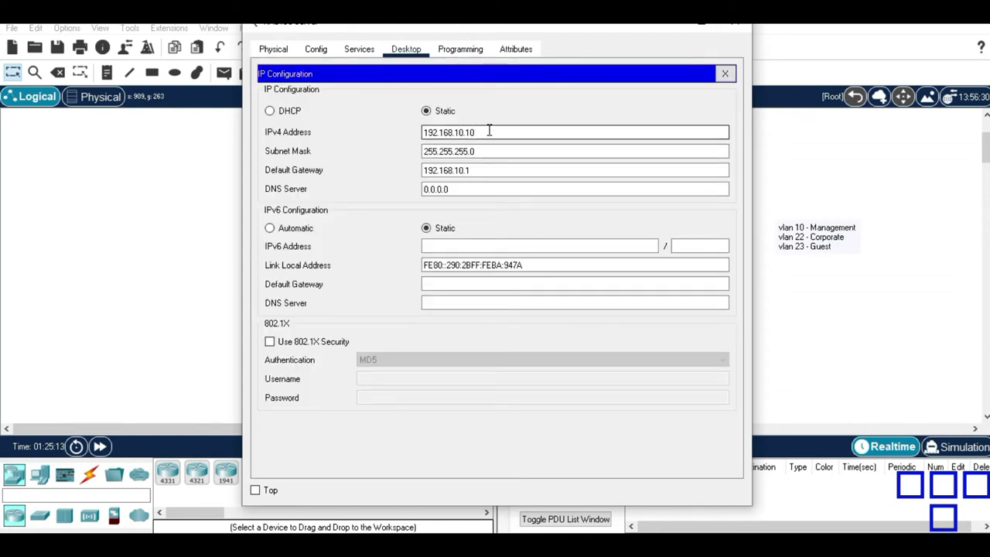
Review the server's AAA service settings, then return to the Admin Laptop's browser.
{"action": "left_click", "coordinate": [359, 50]}
{"action": "left_click", "coordinate": [305, 172]}
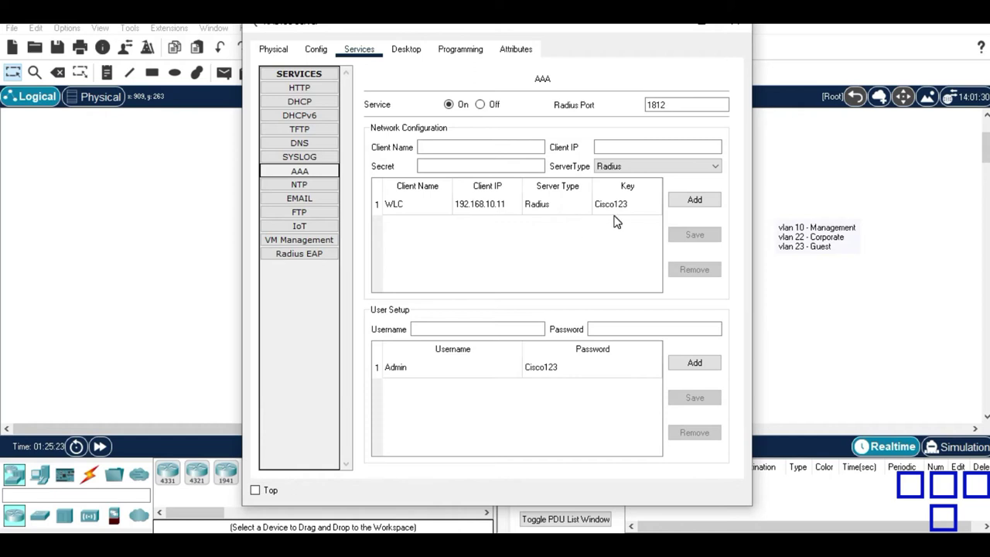
{"action": "left_click", "coordinate": [219, 232]}
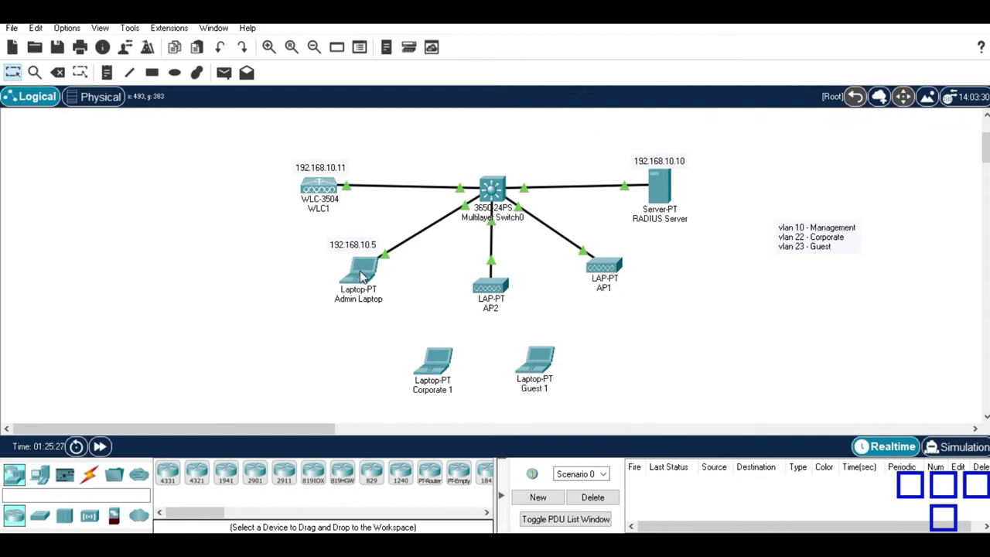
{"action": "left_click", "coordinate": [361, 272]}
Enter server IP 192.168.10.10 and the shared secret, then Apply.
{"action": "left_click", "coordinate": [372, 199]}
{"action": "type", "text": "192.168.10.10"}
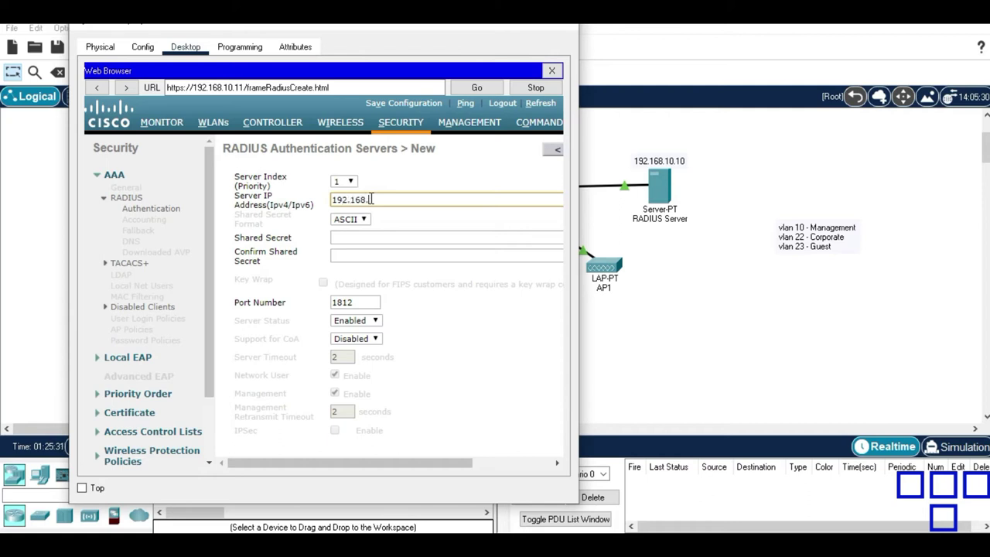
{"action": "key", "text": "Tab"}
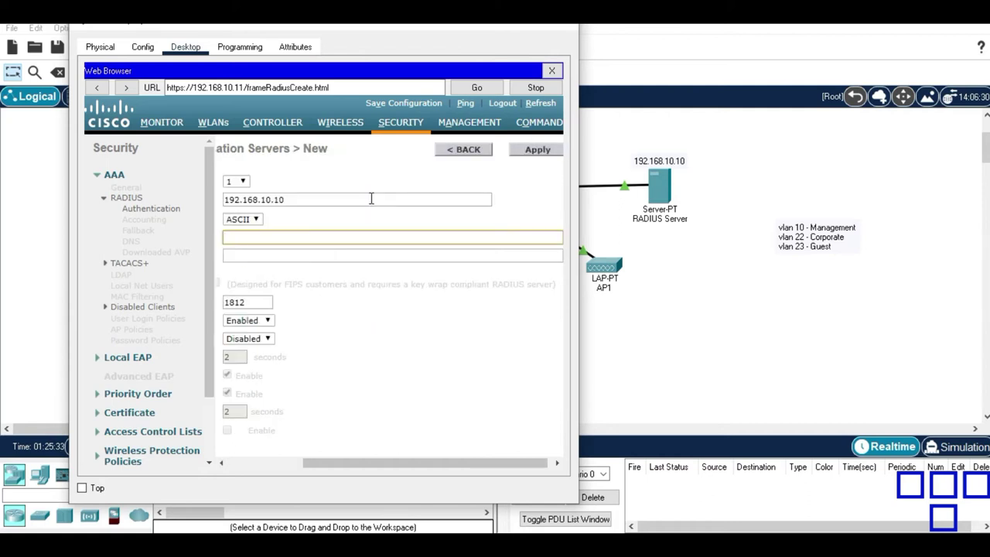
{"action": "left_click_drag", "start_coordinate": [398, 464], "coordinate": [272, 465]}
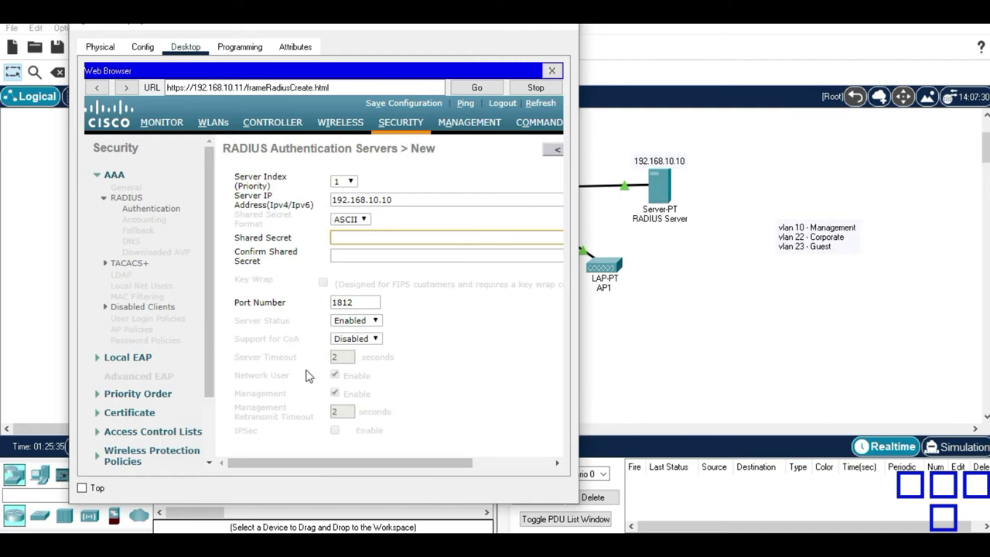
{"action": "type", "text": "cisco123"}
{"action": "key", "text": "Tab"}
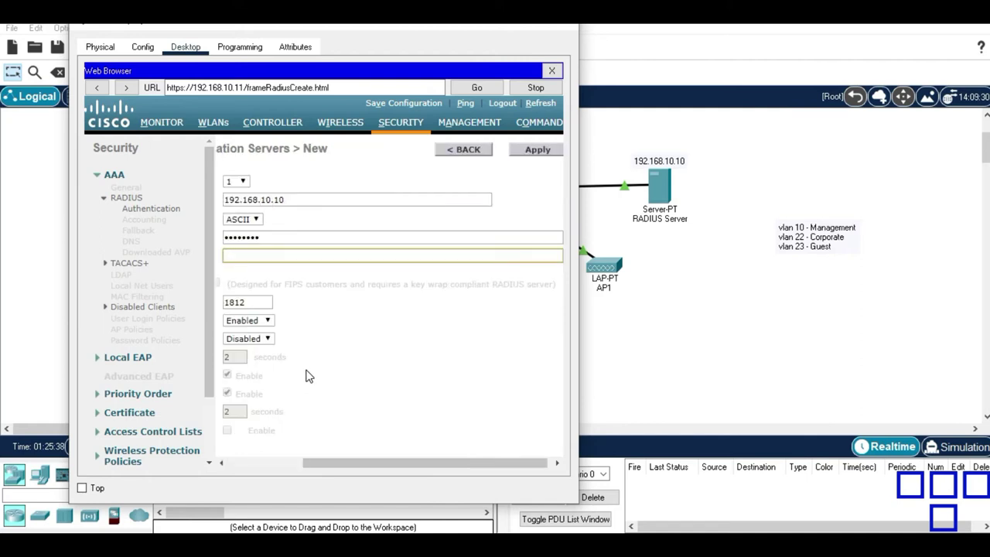
{"action": "type", "text": "cisco123"}
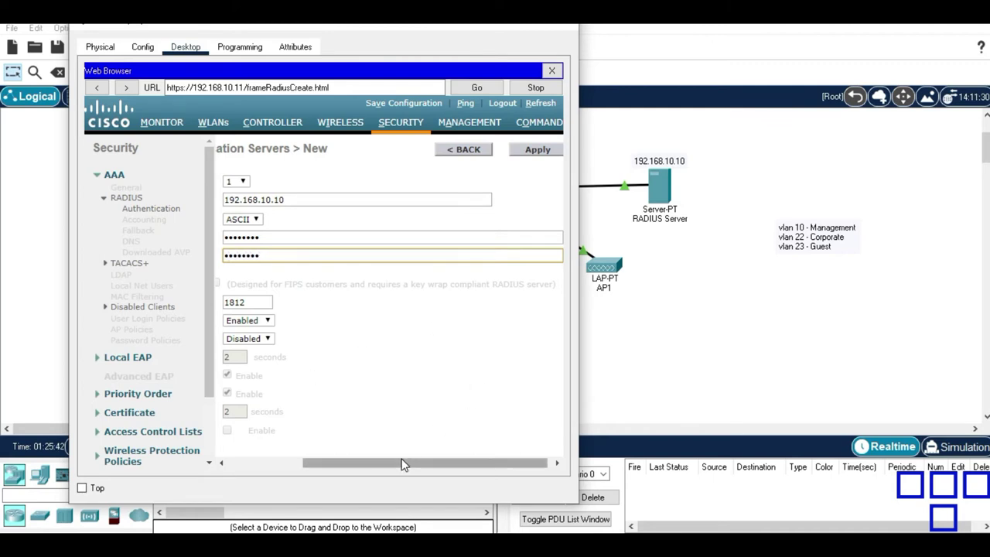
{"action": "left_click_drag", "start_coordinate": [401, 465], "coordinate": [274, 459]}
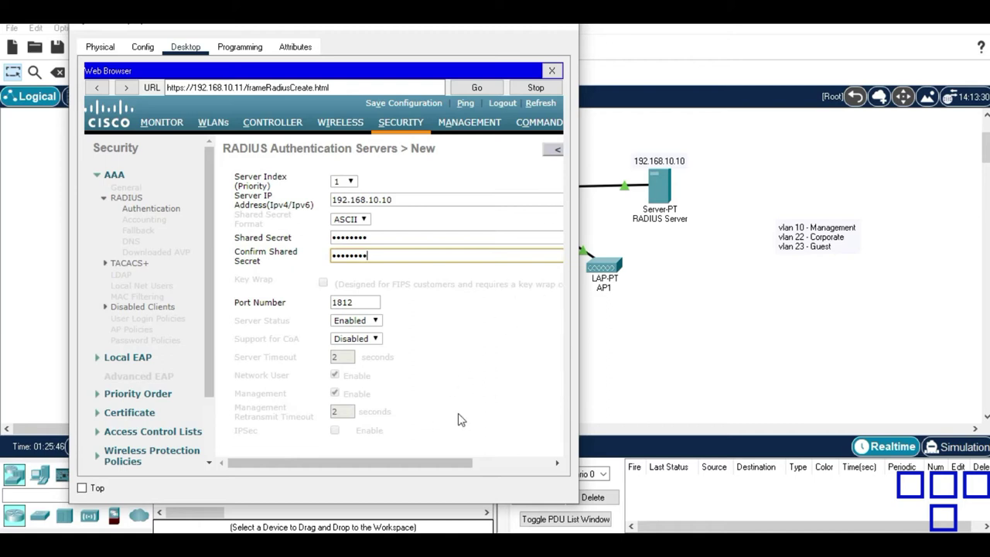
{"action": "left_click_drag", "start_coordinate": [448, 463], "coordinate": [558, 461]}
{"action": "left_click", "coordinate": [537, 150]}
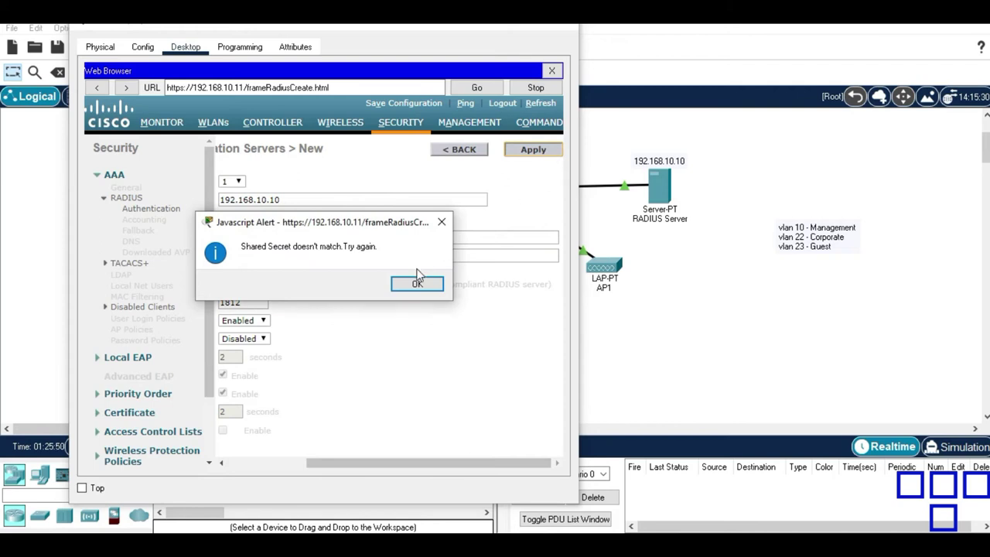
Dismiss the mismatch alert, retype matching shared secrets, and Apply again.
{"action": "left_click", "coordinate": [416, 283]}
{"action": "left_click", "coordinate": [305, 255]}
{"action": "left_click", "coordinate": [298, 240]}
{"action": "type", "text": "cisco"}
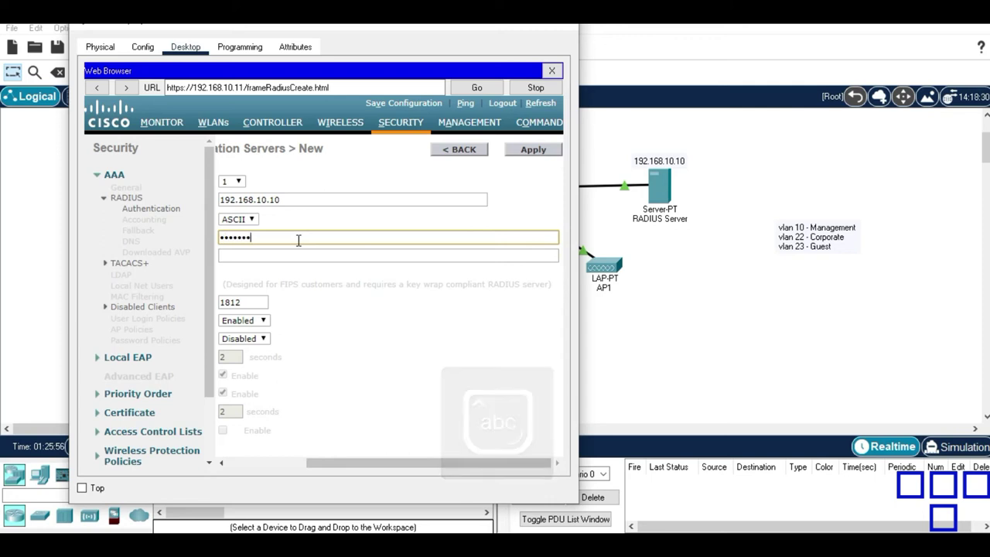
{"action": "key", "text": "BackSpace"}
{"action": "key", "text": "BackSpace"}
{"action": "key", "text": "BackSpace"}
{"action": "key", "text": "BackSpace"}
{"action": "key", "text": "BackSpace"}
{"action": "key", "text": "Caps_Lock"}
{"action": "type", "text": "C"}
{"action": "key", "text": "Caps_Lock"}
{"action": "type", "text": "isco123"}
{"action": "key", "text": "Tab"}
{"action": "key", "text": "Caps_Lock"}
{"action": "type", "text": "C"}
{"action": "key", "text": "Caps_Lock"}
{"action": "type", "text": "isco123"}
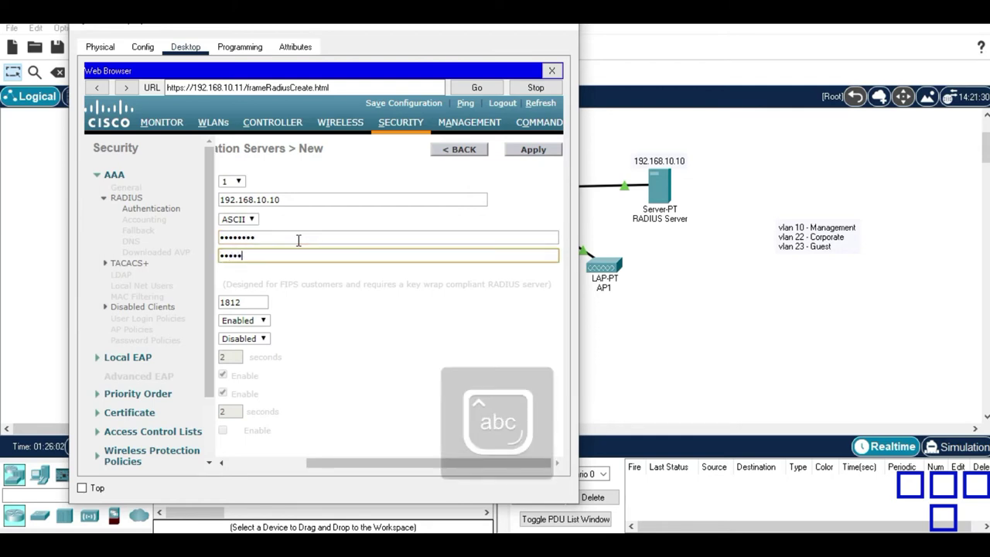
{"action": "left_click", "coordinate": [530, 159]}
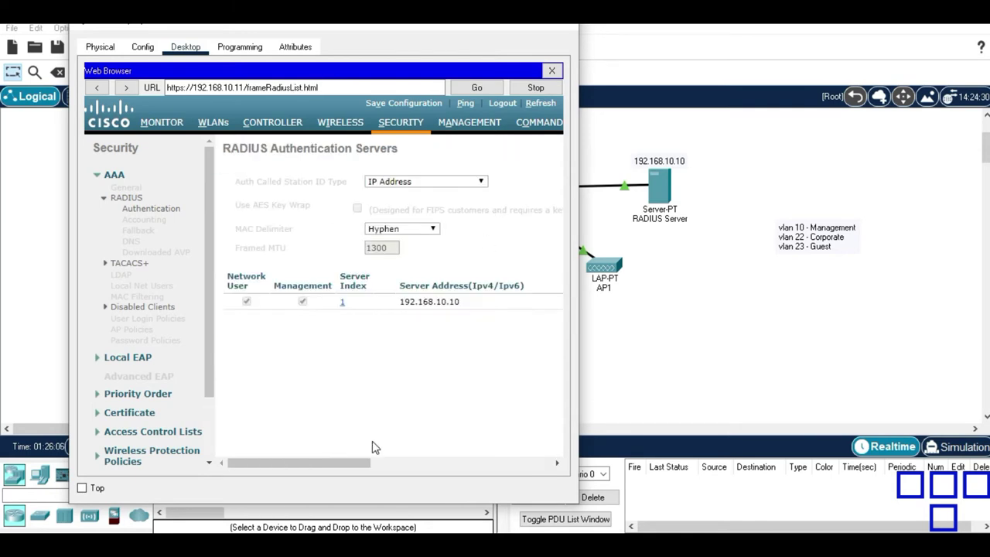
{"action": "left_click_drag", "start_coordinate": [346, 463], "coordinate": [305, 457]}
Open WLC1's Internal DHCP Server > DHCP Scope page, which lists the day0-dhcp-mgmt scope.
{"action": "left_click", "coordinate": [178, 135]}
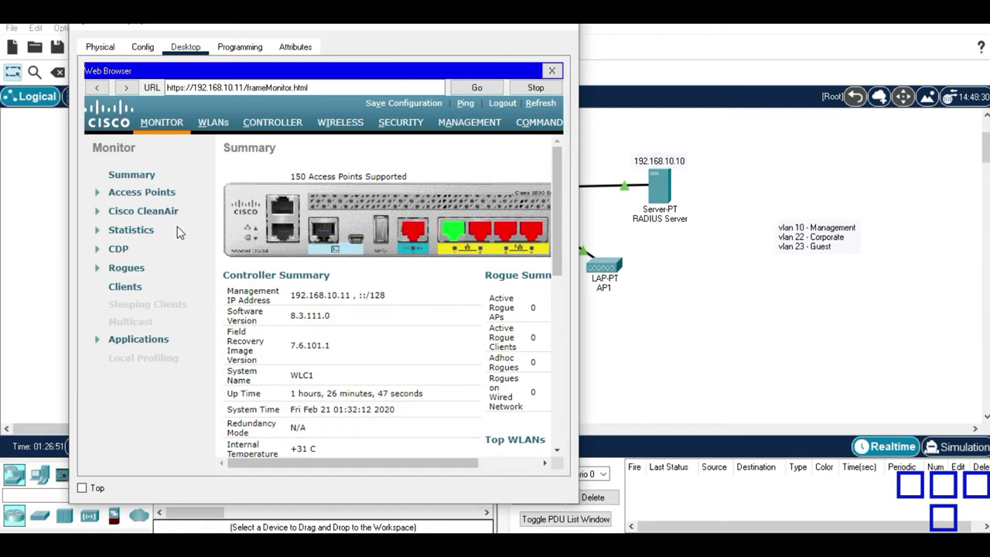
{"action": "left_click", "coordinate": [295, 129]}
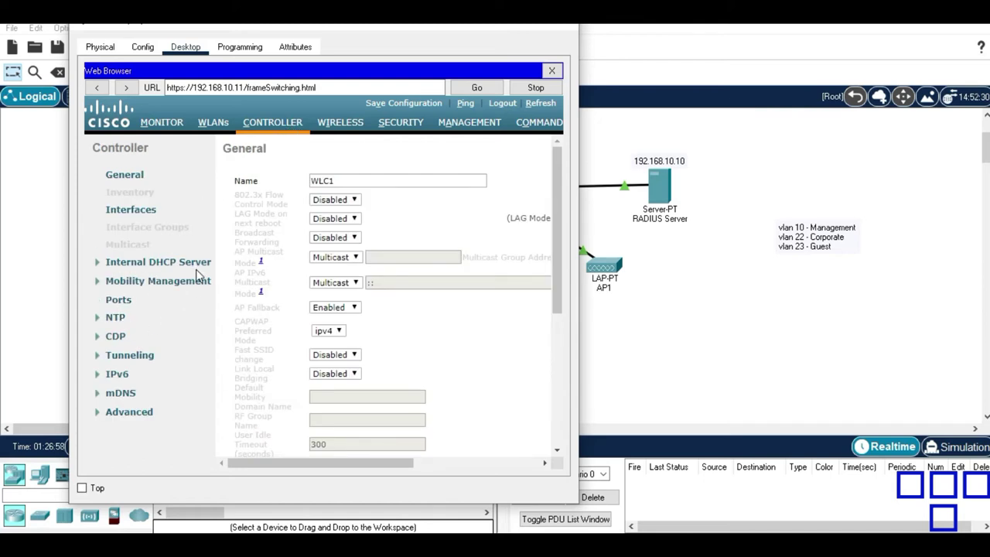
{"action": "left_click", "coordinate": [197, 265]}
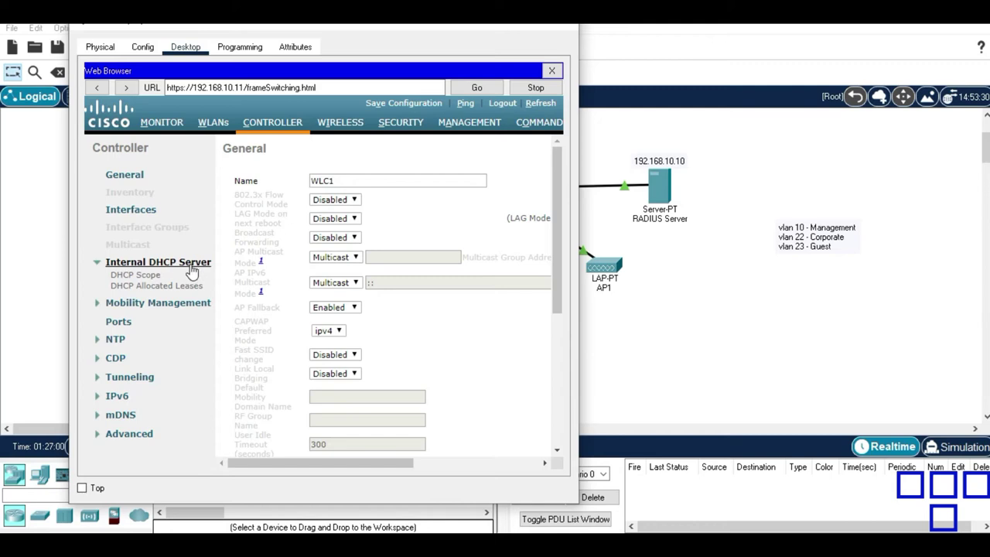
{"action": "left_click", "coordinate": [137, 277]}
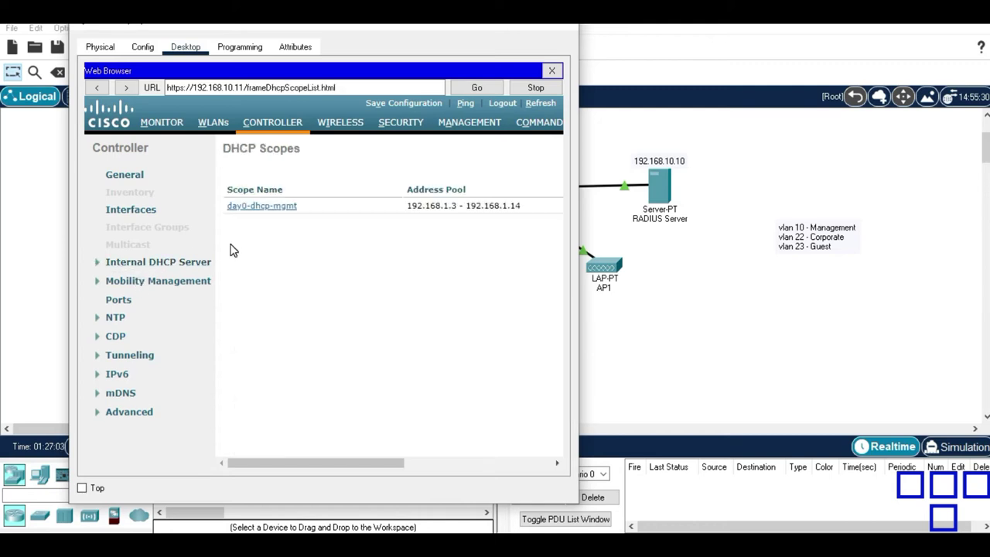
{"action": "left_click_drag", "start_coordinate": [333, 461], "coordinate": [418, 458]}
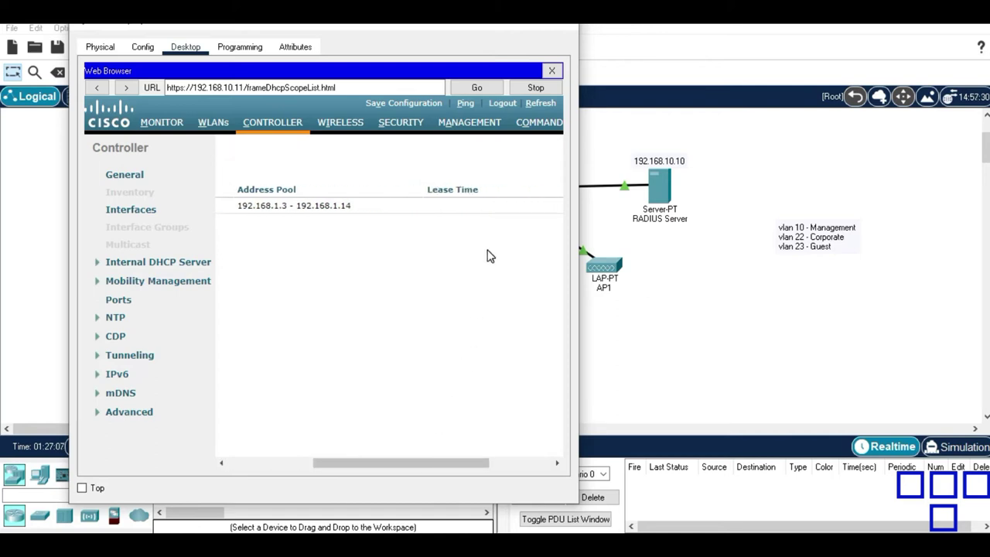
{"action": "left_click_drag", "start_coordinate": [416, 463], "coordinate": [477, 463]}
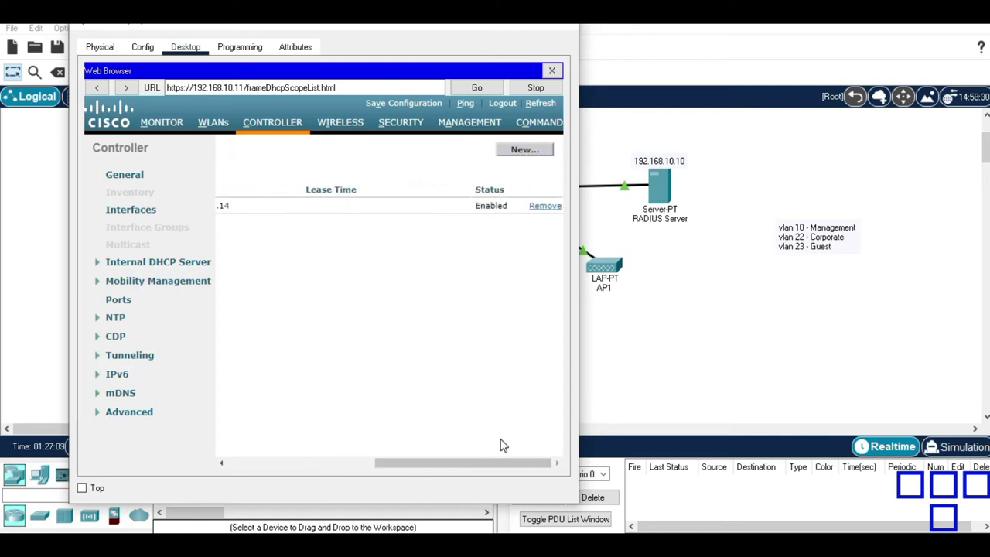
Create a new DHCP scope named 'Corporate' and open its edit page.
{"action": "left_click", "coordinate": [536, 153]}
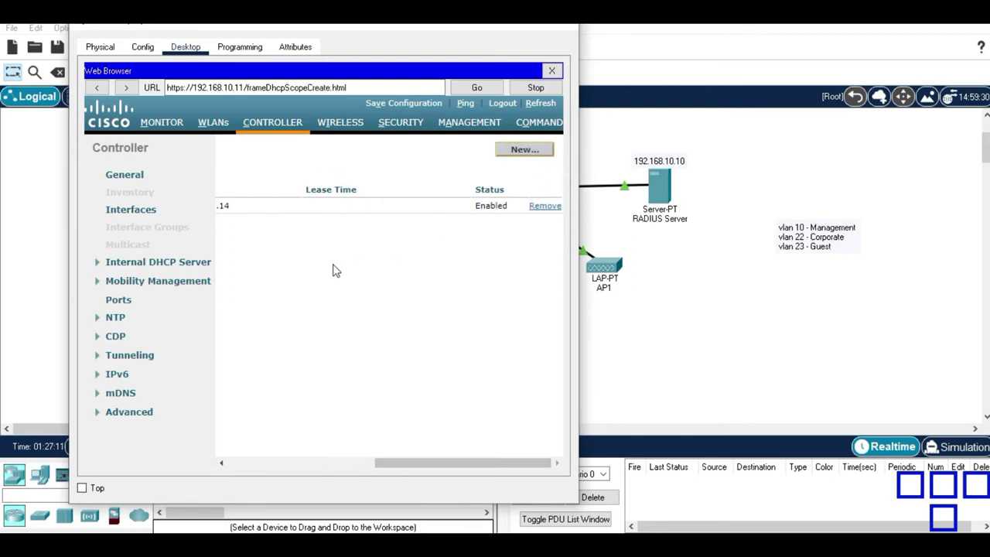
{"action": "left_click", "coordinate": [317, 178]}
{"action": "type", "text": "Corp"}
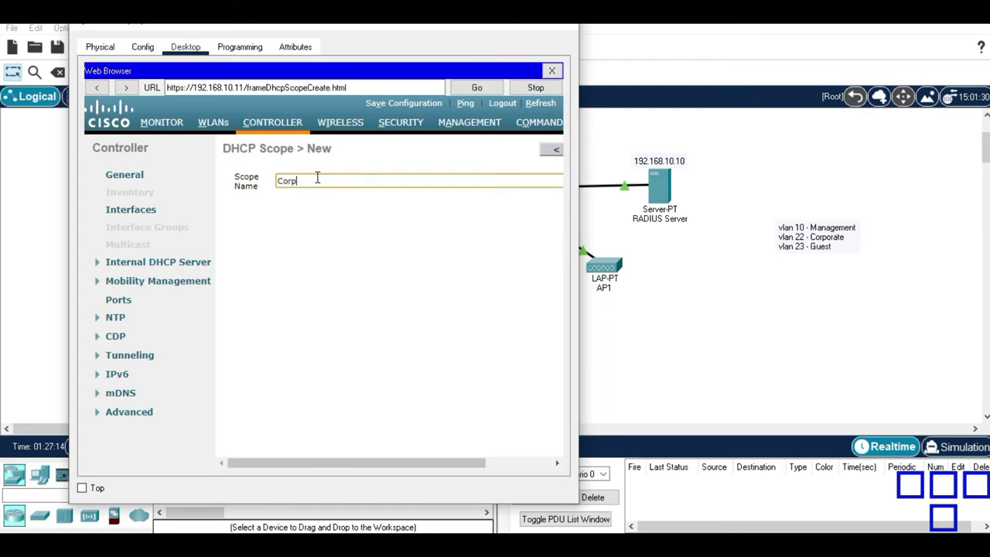
{"action": "type", "text": "orate"}
{"action": "left_click", "coordinate": [344, 478]}
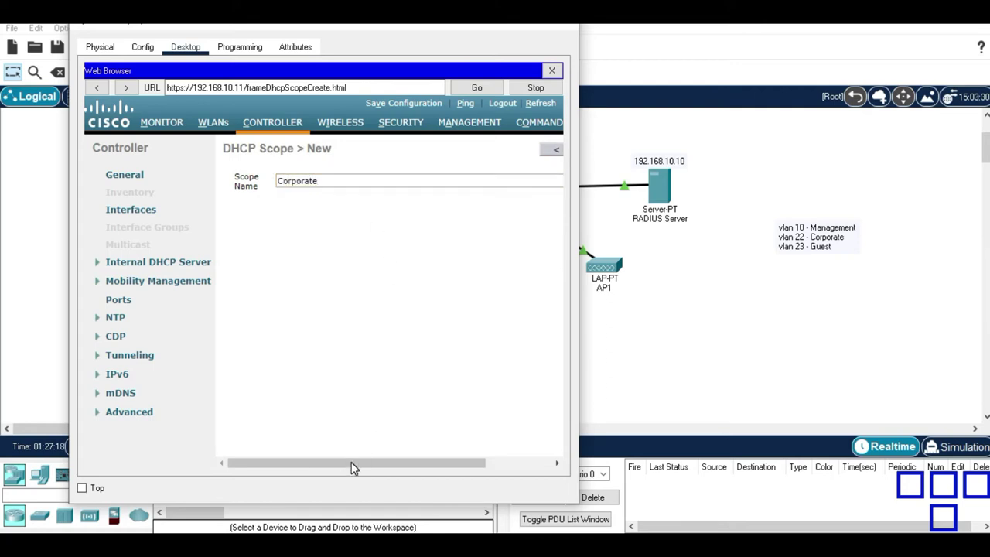
{"action": "left_click_drag", "start_coordinate": [351, 463], "coordinate": [486, 453]}
{"action": "left_click", "coordinate": [545, 151]}
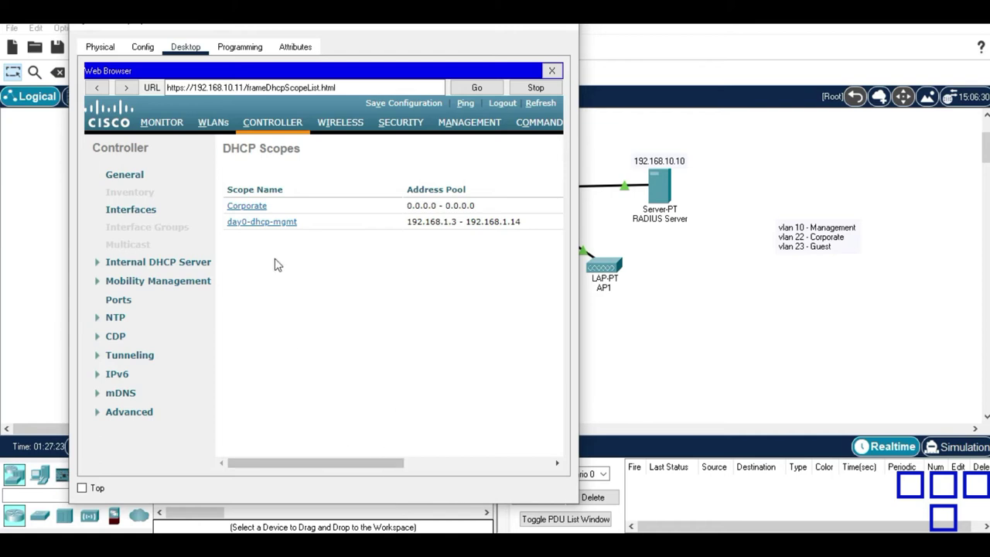
{"action": "left_click", "coordinate": [248, 208]}
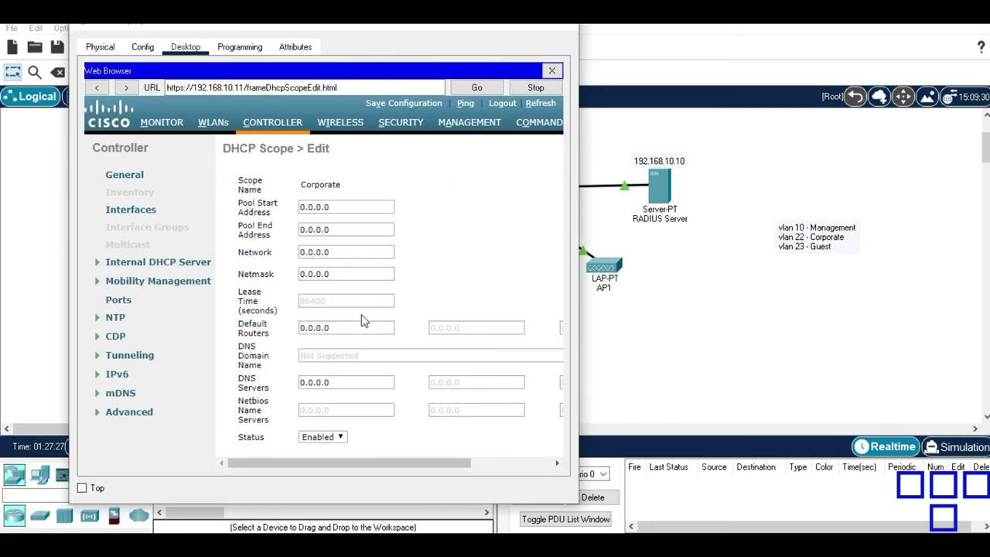
Set the Corporate scope's address pool to 192.168.22.101–192.168.22.254.
{"action": "double_click", "coordinate": [348, 206]}
{"action": "type", "text": "192"}
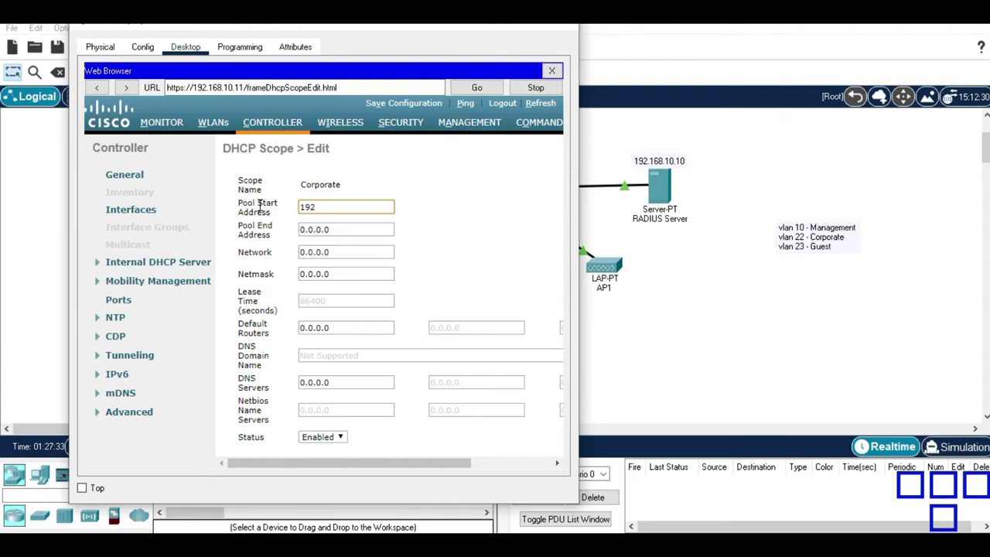
{"action": "type", "text": ".168.22.101"}
{"action": "key", "text": "Tab"}
{"action": "type", "text": "192.168"}
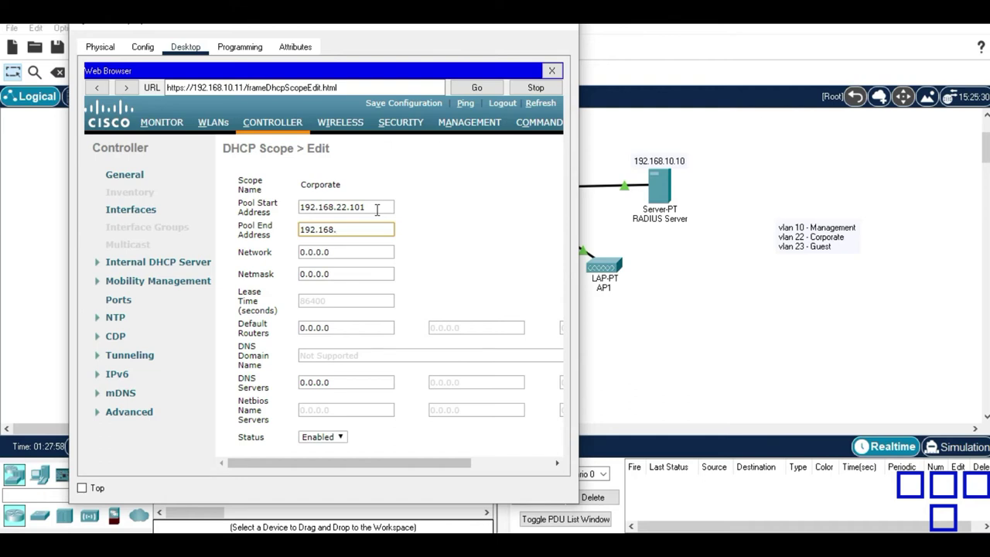
{"action": "type", "text": "22.254"}
Enter network 192.168.22.0, netmask 255.255.255.0 and default router 192.168.22.1, then apply the scope.
{"action": "key", "text": "Tab"}
{"action": "type", "text": "192.168"}
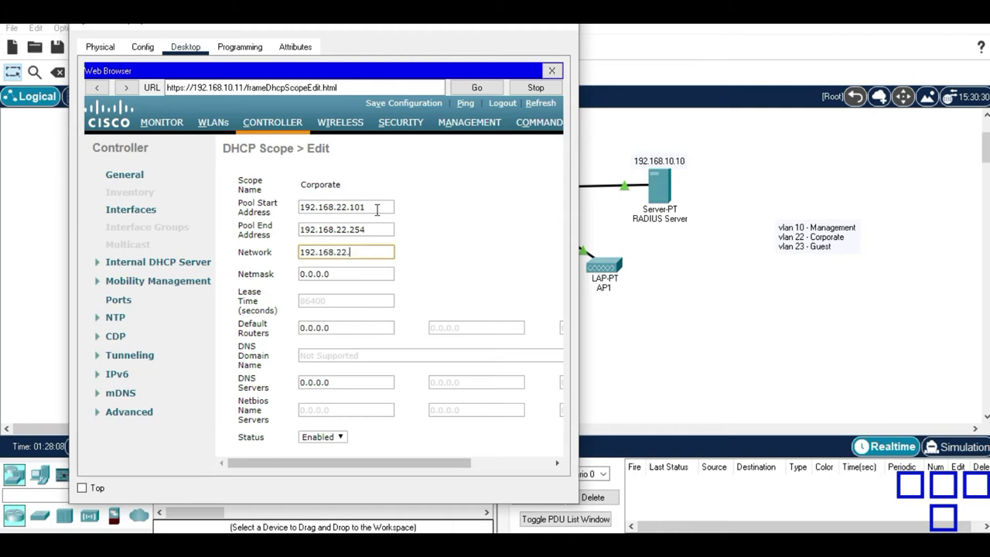
{"action": "key", "text": "Tab"}
{"action": "type", "text": "255.255.255."}
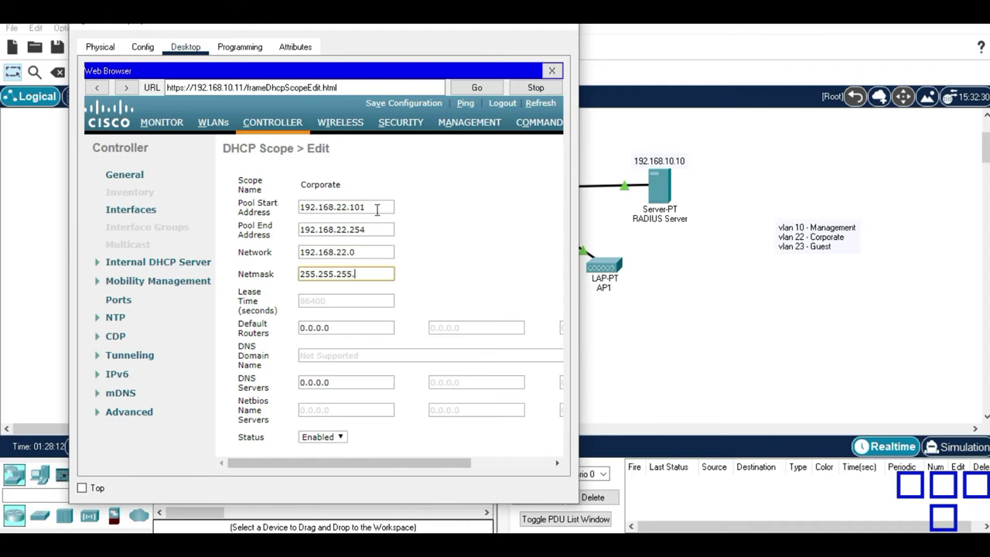
{"action": "type", "text": "0"}
{"action": "key", "text": "Tab"}
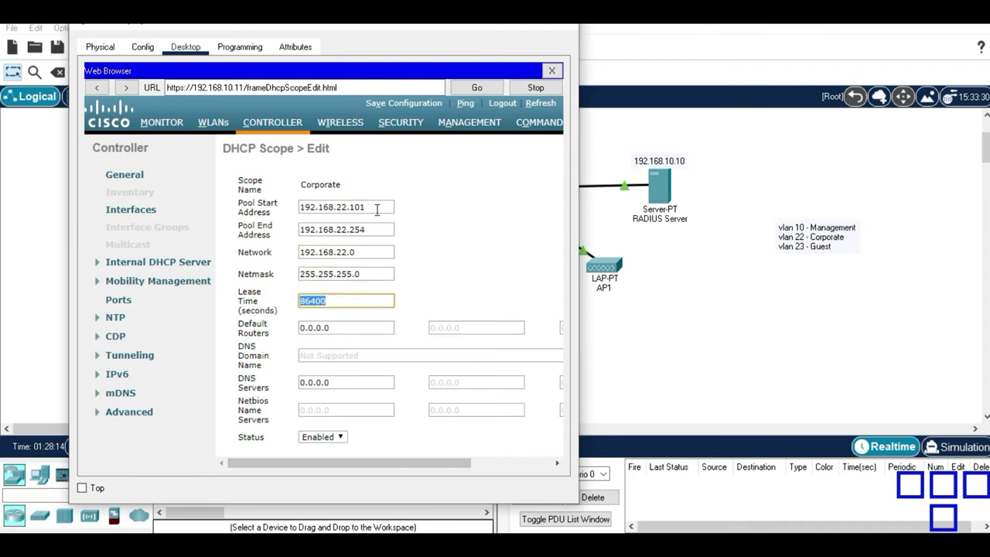
{"action": "key", "text": "Tab"}
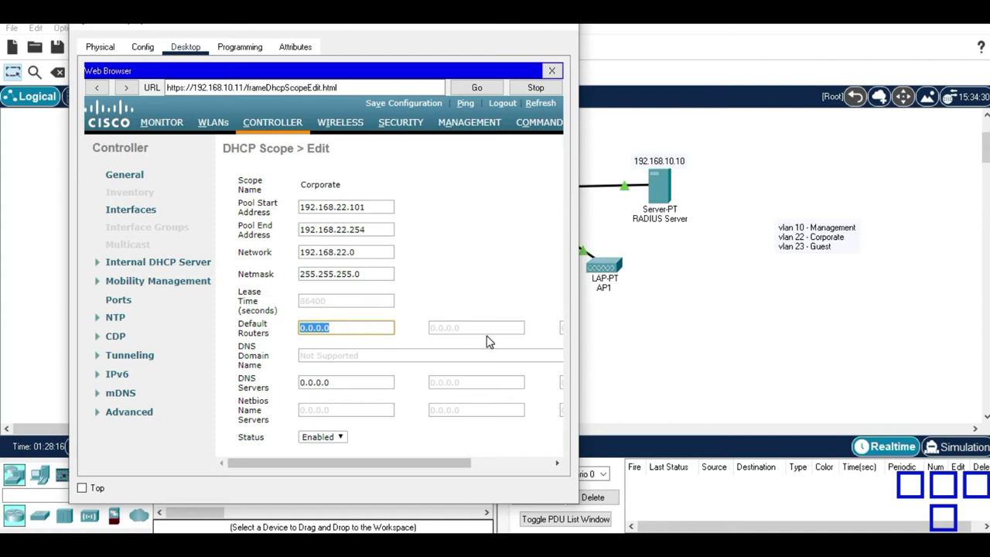
{"action": "mouse_move", "coordinate": [373, 460]}
{"action": "left_mouse_down"}
{"action": "mouse_move", "coordinate": [469, 453]}
{"action": "mouse_move", "coordinate": [359, 465]}
{"action": "left_mouse_up"}
{"action": "type", "text": "1"}
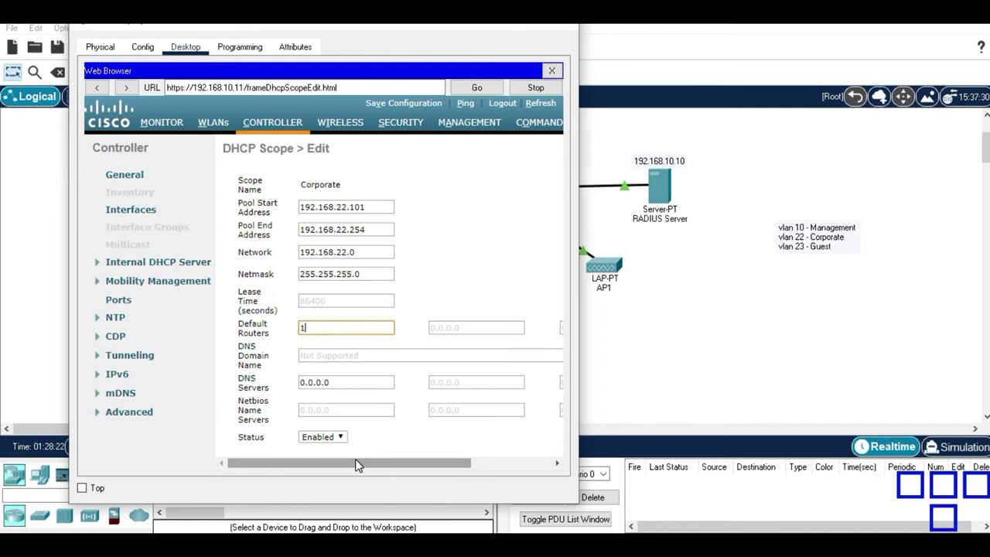
{"action": "type", "text": "92.1682..21"}
{"action": "key", "text": "BackSpace"}
{"action": "key", "text": "BackSpace"}
{"action": "key", "text": "BackSpace"}
{"action": "key", "text": "BackSpace"}
{"action": "type", "text": ".22.1"}
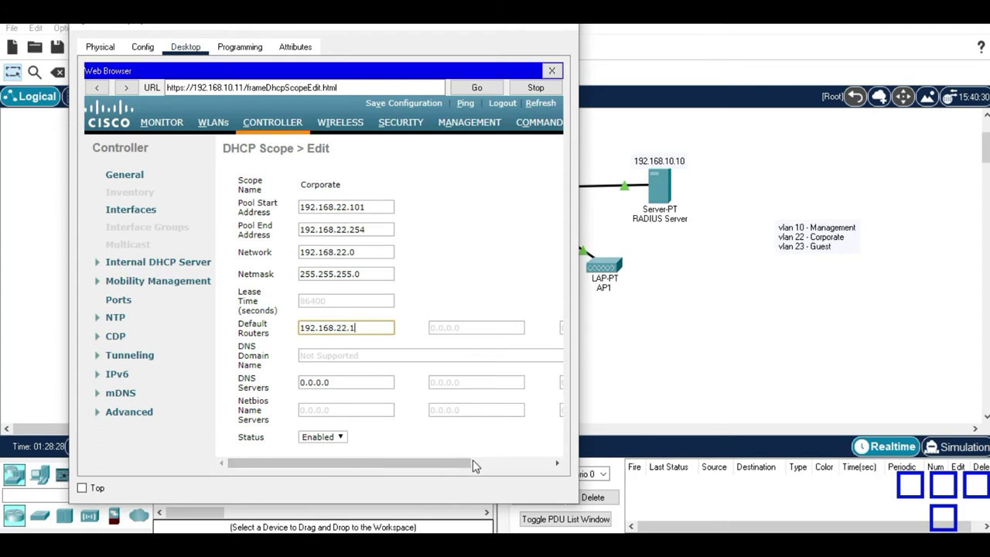
{"action": "left_click_drag", "start_coordinate": [357, 464], "coordinate": [571, 456]}
{"action": "left_click", "coordinate": [544, 151]}
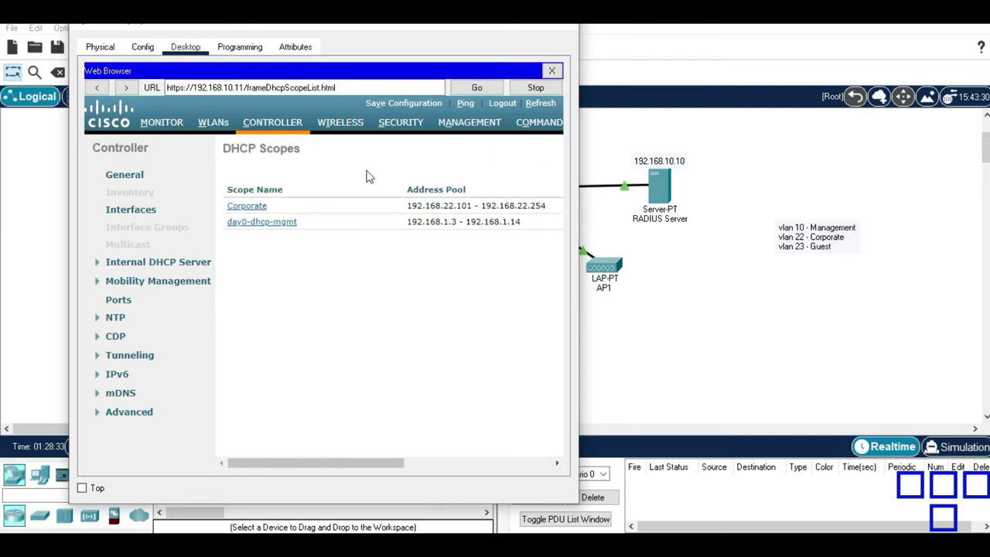
Create a new DHCP scope named 'Guest' and open it for editing.
{"action": "left_click_drag", "start_coordinate": [343, 466], "coordinate": [547, 433]}
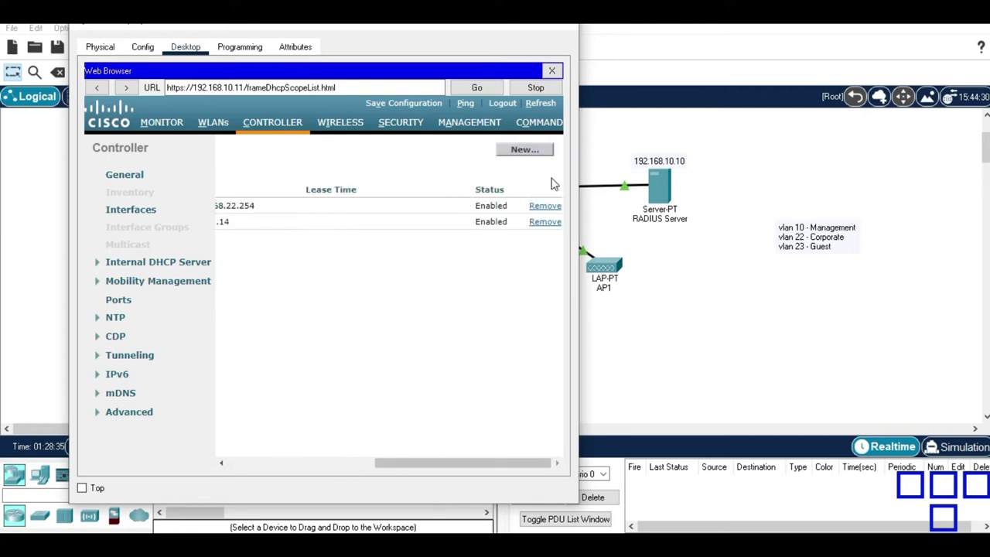
{"action": "left_click", "coordinate": [533, 152]}
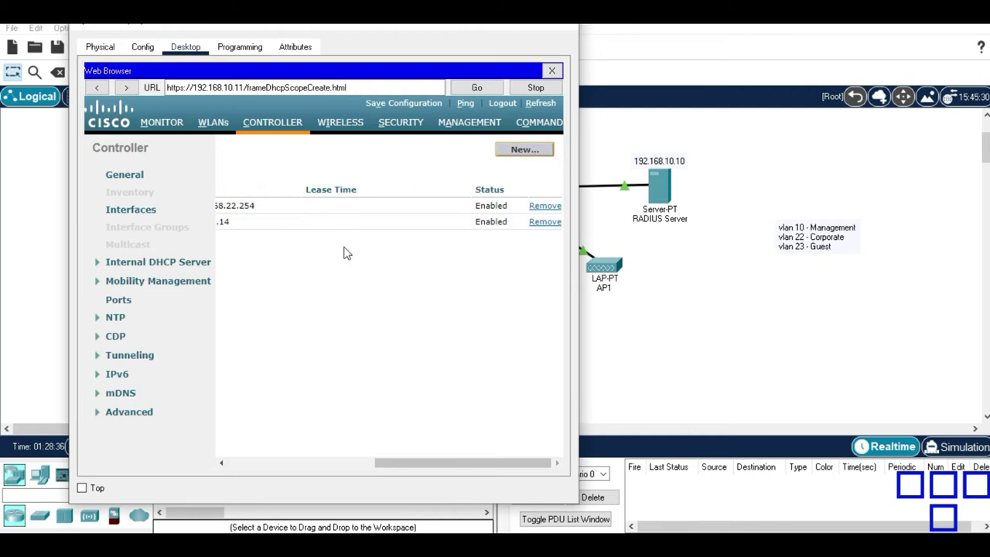
{"action": "left_click", "coordinate": [310, 180]}
{"action": "type", "text": "Guest"}
{"action": "left_click_drag", "start_coordinate": [472, 463], "coordinate": [552, 455]}
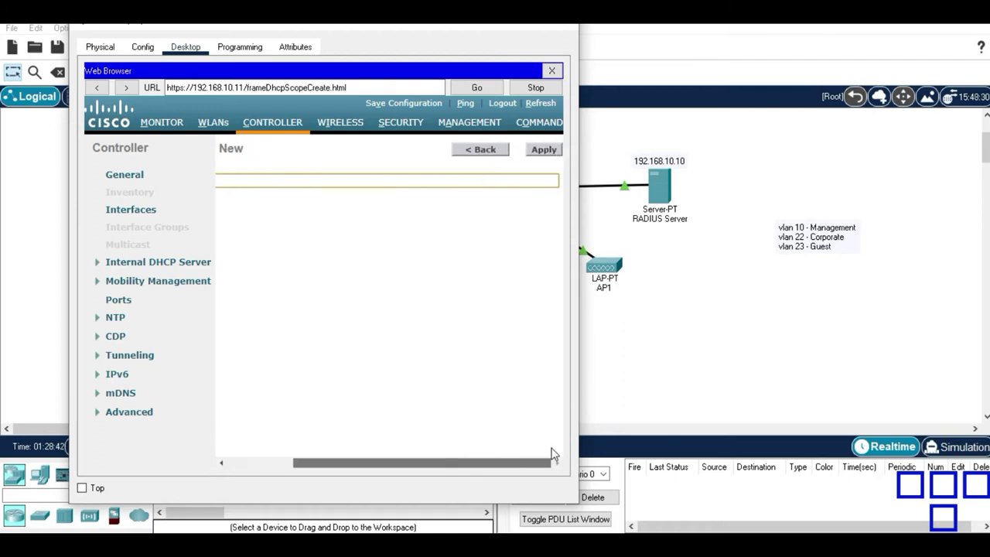
{"action": "left_click", "coordinate": [534, 152]}
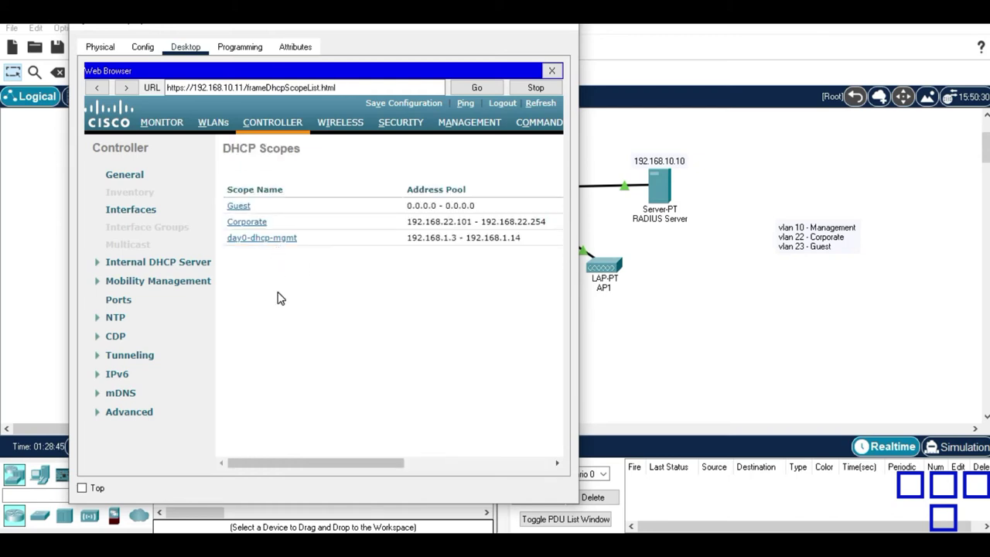
{"action": "left_click", "coordinate": [240, 209]}
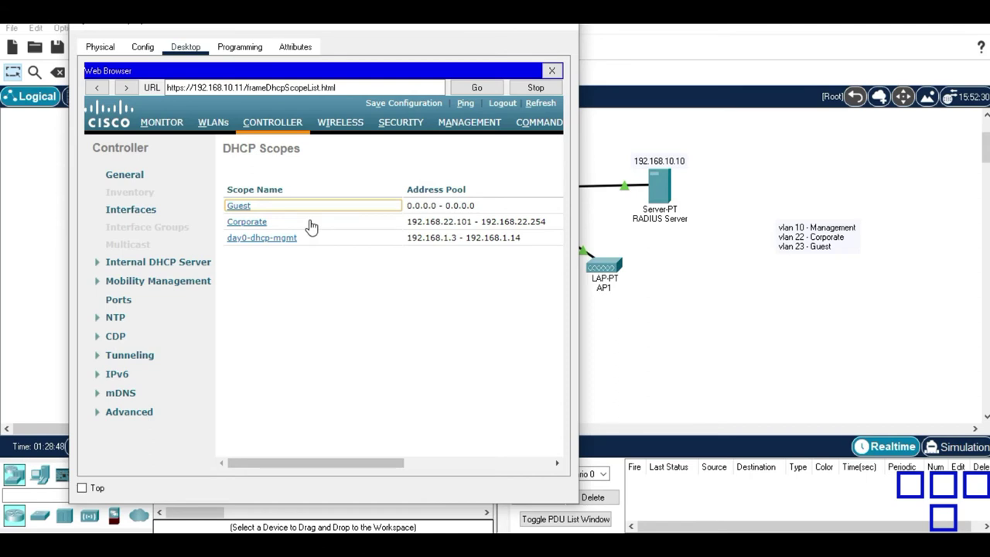
Set the Guest scope's address pool to 192.168.23.101–192.168.23.254.
{"action": "triple_click", "coordinate": [339, 207]}
{"action": "type", "text": "19"}
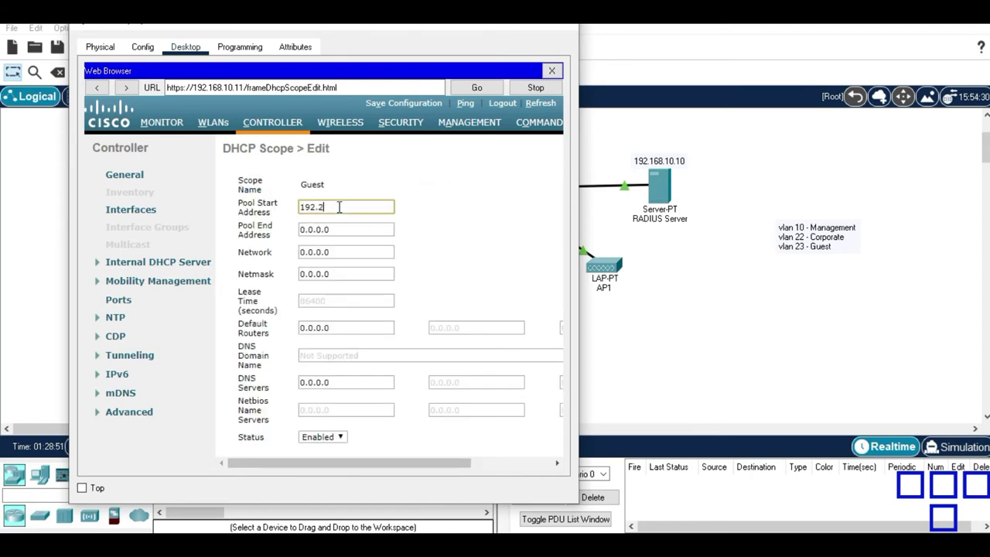
{"action": "type", "text": "2.2"}
{"action": "key", "text": "BackSpace"}
{"action": "type", "text": "168.23.101"}
{"action": "left_click", "coordinate": [358, 225]}
{"action": "key", "text": "BackSpace"}
{"action": "key", "text": "BackSpace"}
{"action": "key", "text": "BackSpace"}
{"action": "key", "text": "BackSpace"}
{"action": "key", "text": "BackSpace"}
{"action": "key", "text": "BackSpace"}
{"action": "key", "text": "BackSpace"}
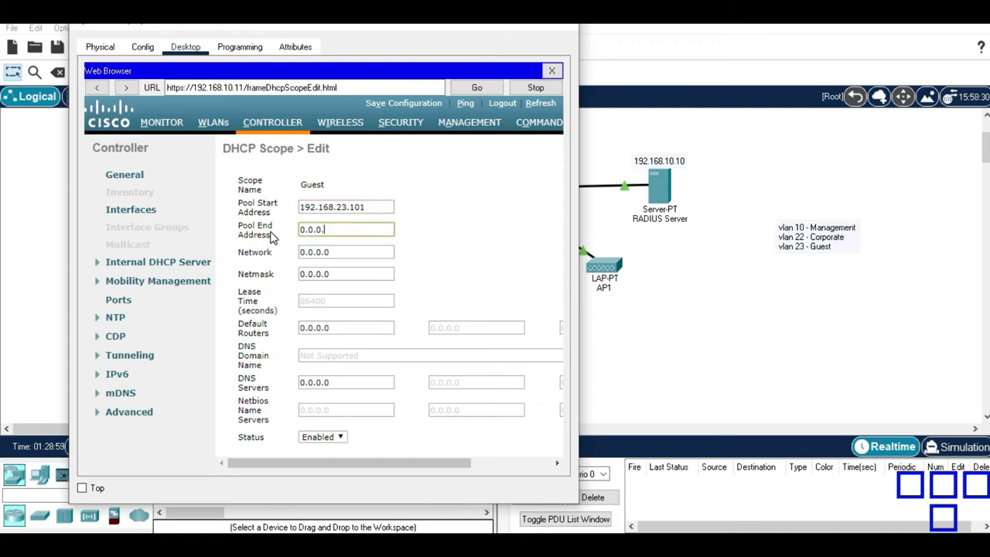
{"action": "type", "text": "192.168.23.254"}
Enter network 192.168.23.0, netmask 255.255.255.0 and default router 192.168.23.1, then apply the scope.
{"action": "key", "text": "Tab"}
{"action": "type", "text": "192.168"}
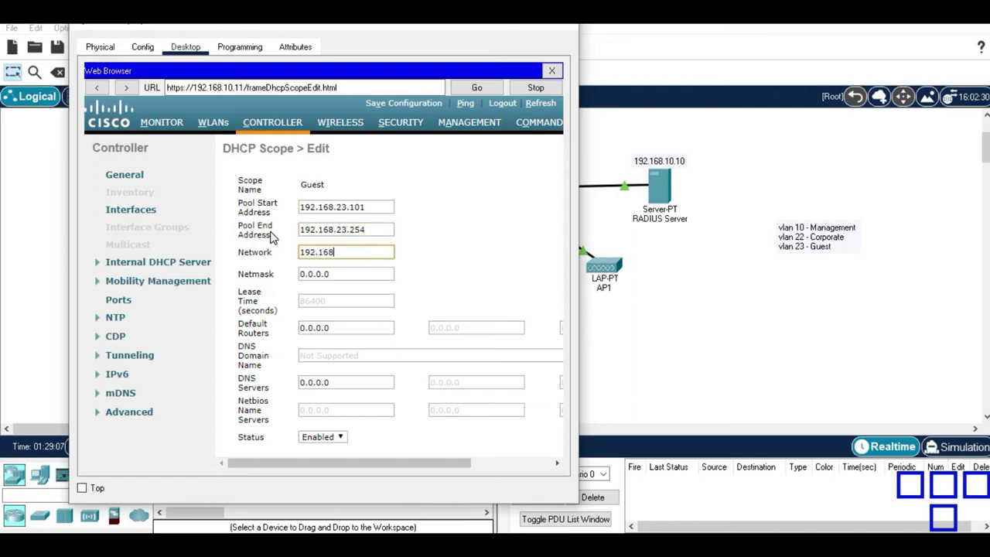
{"action": "type", "text": ".23.0"}
{"action": "key", "text": "Tab"}
{"action": "type", "text": "255.255.255.0"}
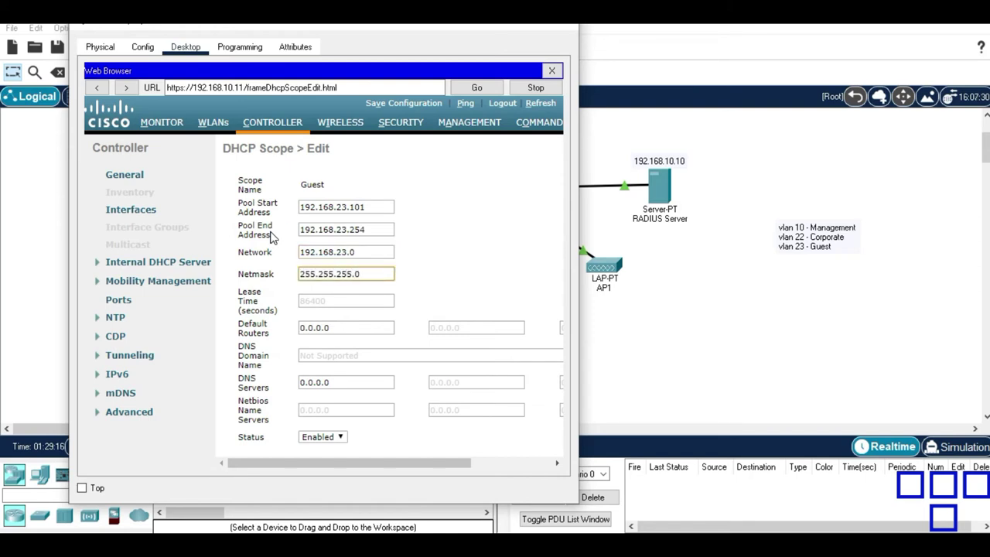
{"action": "key", "text": "Tab"}
{"action": "type", "text": "192.168.23.1"}
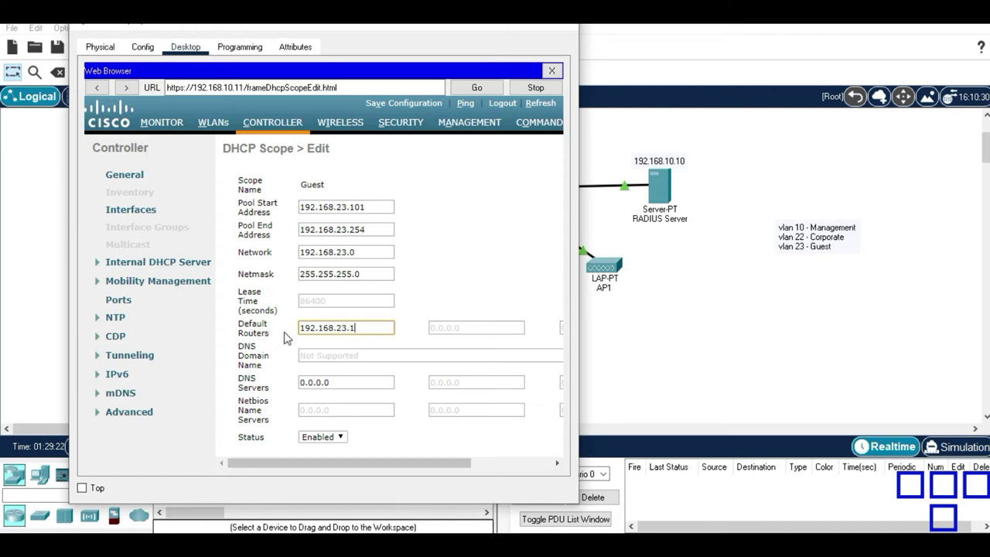
{"action": "left_click_drag", "start_coordinate": [361, 464], "coordinate": [531, 453]}
{"action": "left_click", "coordinate": [544, 152]}
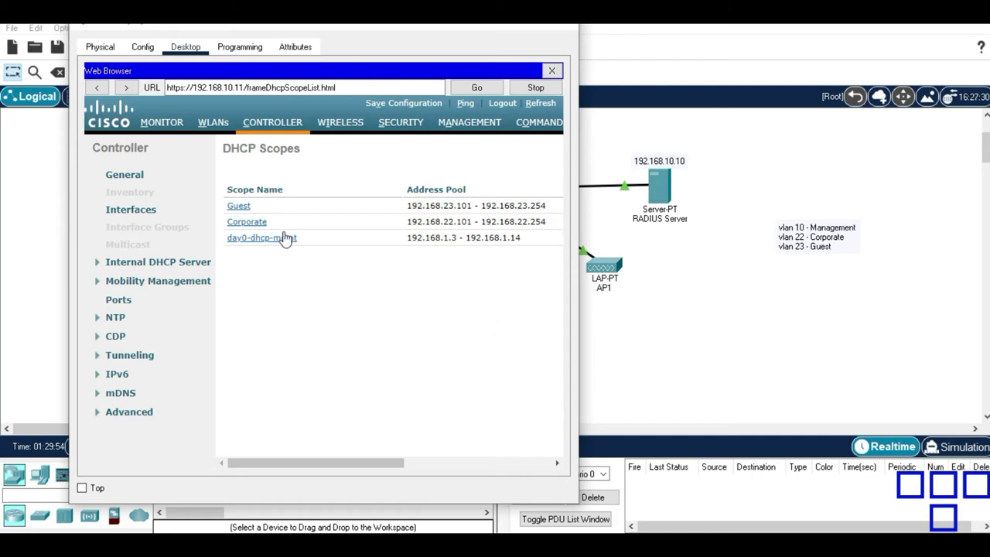
Check WLC1's Interfaces and Ports pages, ending on the interface list with only management and virtual.
{"action": "left_click", "coordinate": [132, 211]}
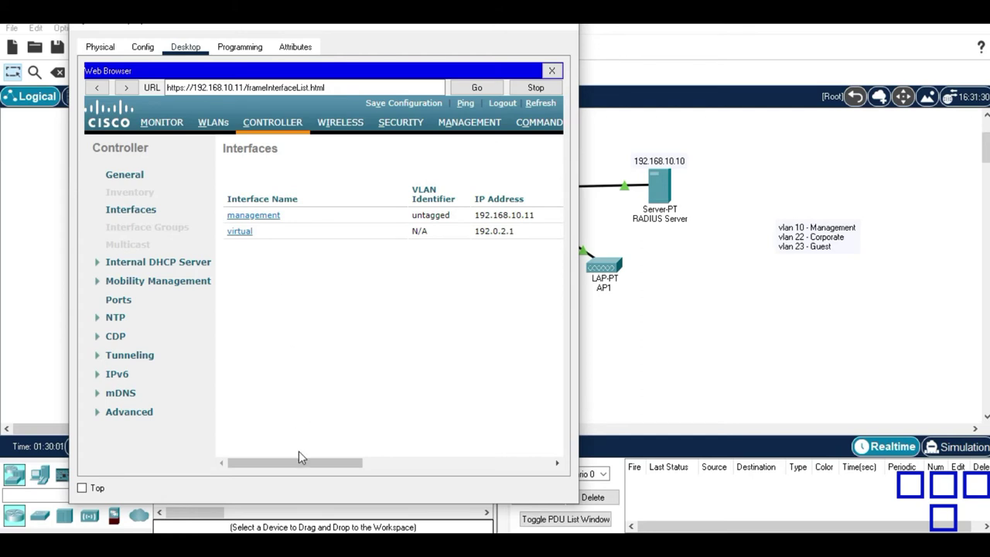
{"action": "left_click_drag", "start_coordinate": [298, 463], "coordinate": [239, 426]}
{"action": "left_click", "coordinate": [120, 302]}
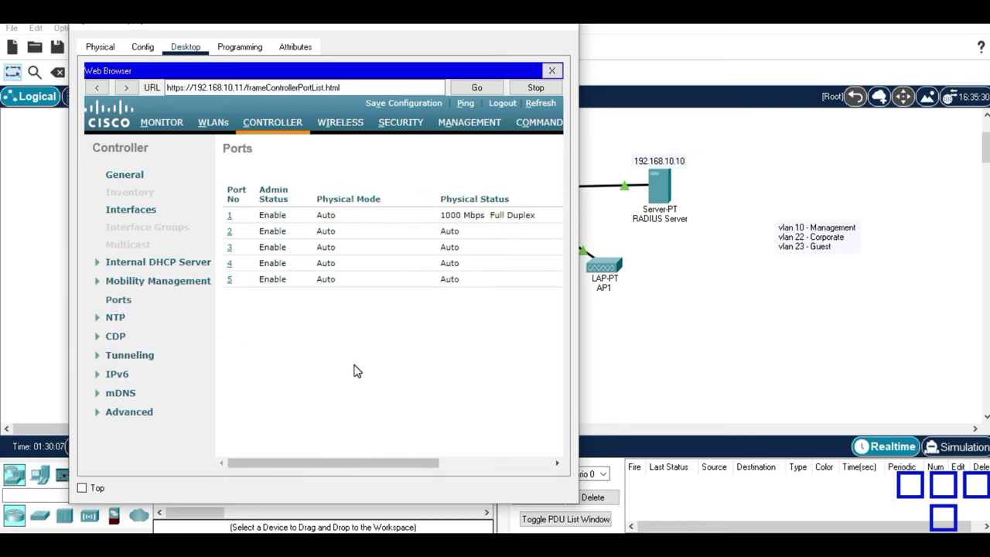
{"action": "left_click_drag", "start_coordinate": [347, 463], "coordinate": [309, 448]}
{"action": "left_click_drag", "start_coordinate": [330, 467], "coordinate": [288, 453]}
{"action": "left_click", "coordinate": [124, 212]}
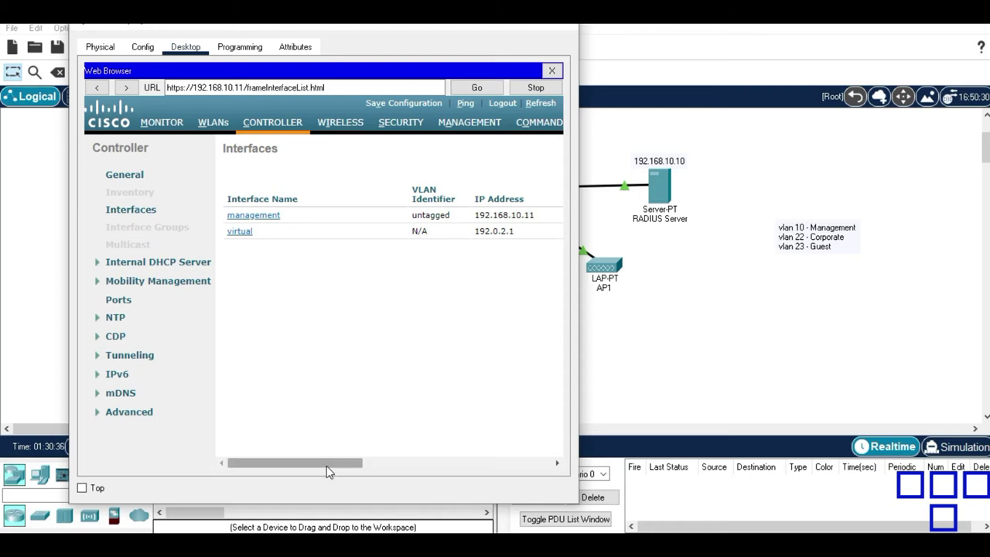
{"action": "left_click_drag", "start_coordinate": [357, 466], "coordinate": [524, 455]}
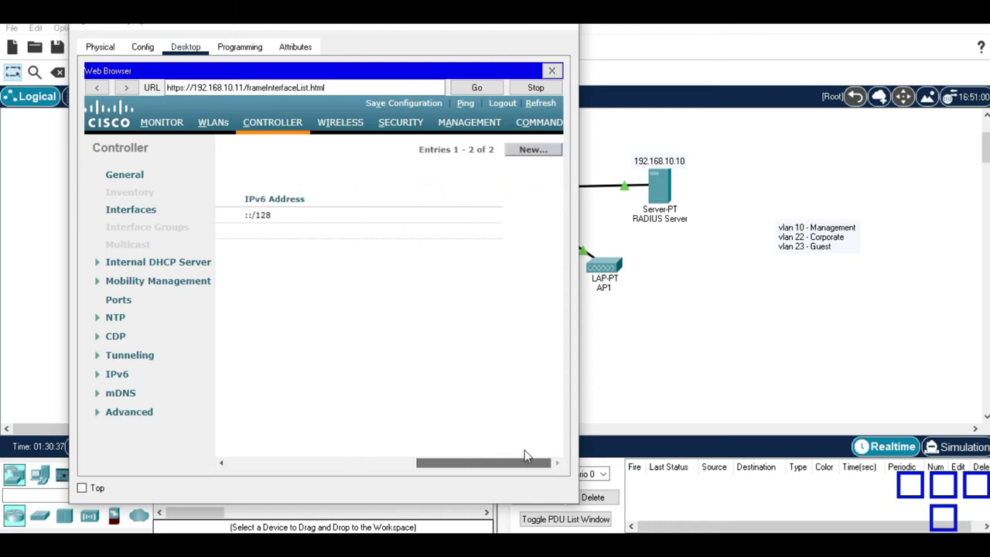
Create a new interface named 'Corporate' with VLAN Id 22.
{"action": "left_click", "coordinate": [547, 154]}
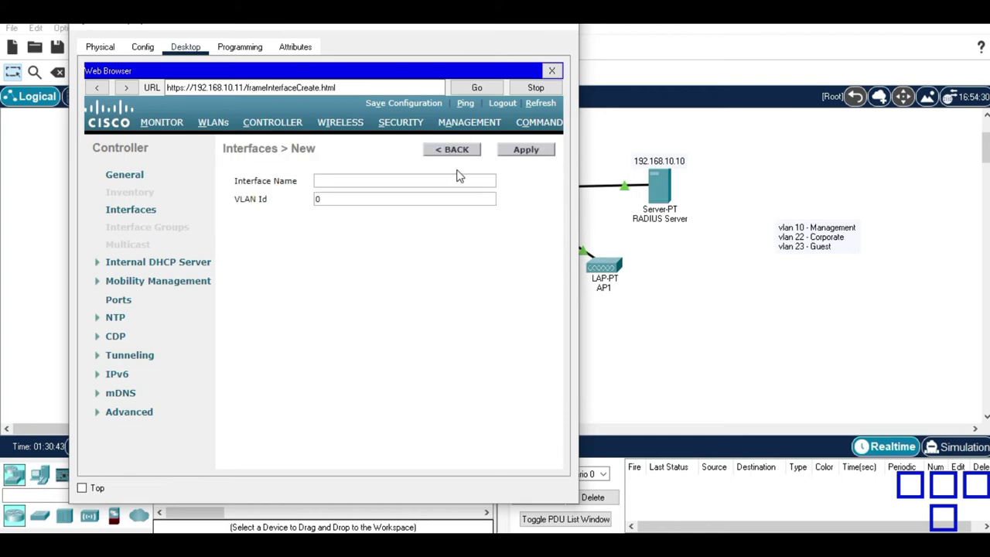
{"action": "left_click", "coordinate": [451, 177]}
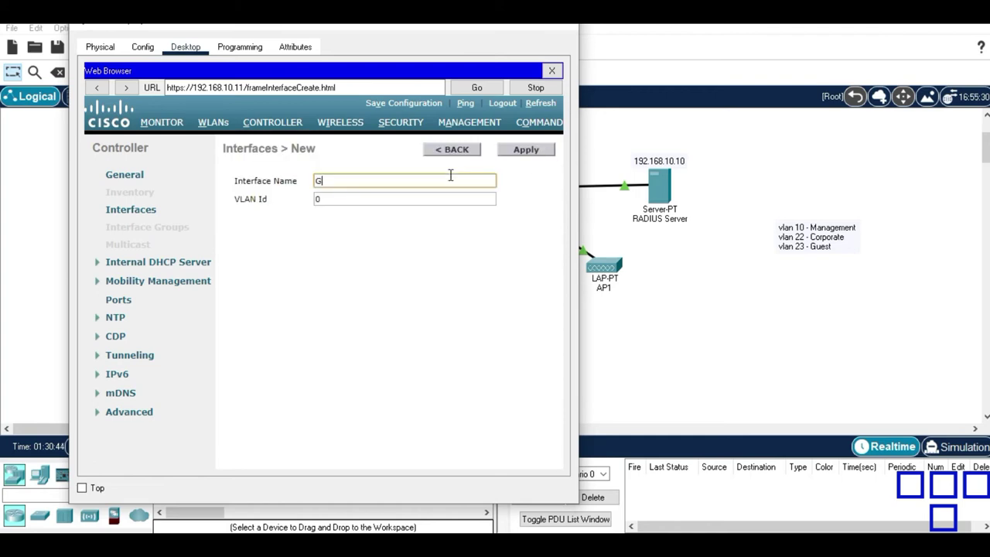
{"action": "type", "text": "Corporate"}
{"action": "key", "text": "Tab"}
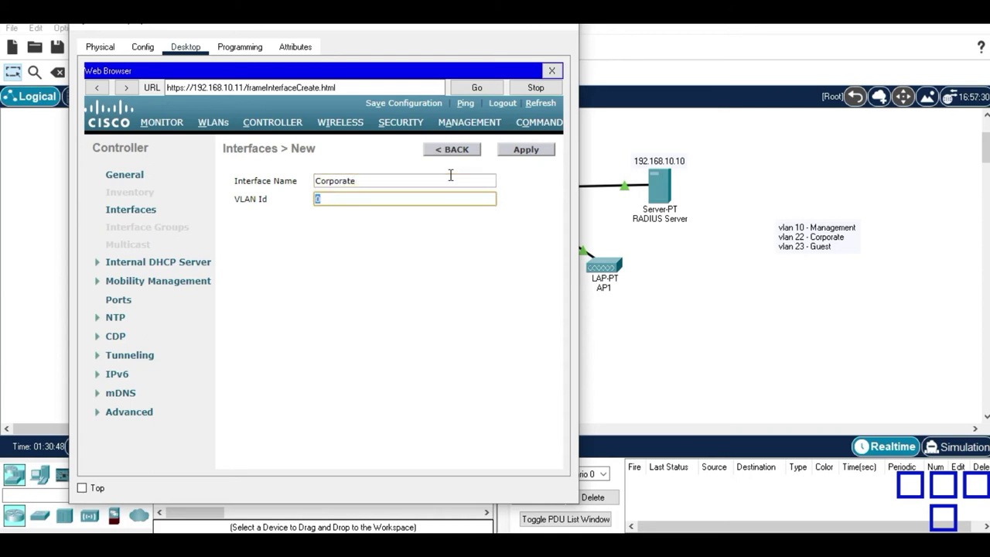
{"action": "type", "text": "22"}
{"action": "left_click", "coordinate": [539, 151]}
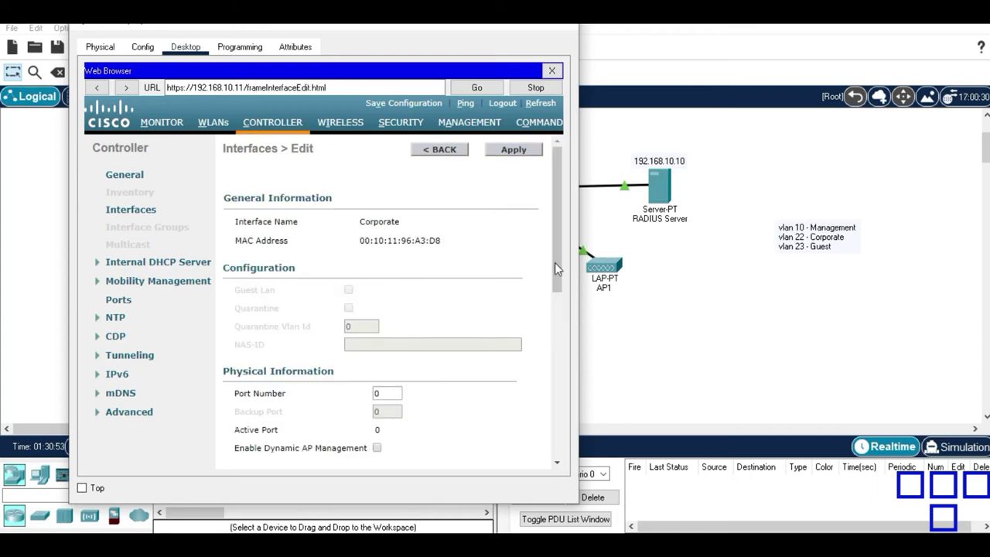
Set the Corporate interface's port number to 1.
{"action": "left_click_drag", "start_coordinate": [555, 248], "coordinate": [555, 286]}
{"action": "double_click", "coordinate": [387, 329]}
{"action": "type", "text": "1"}
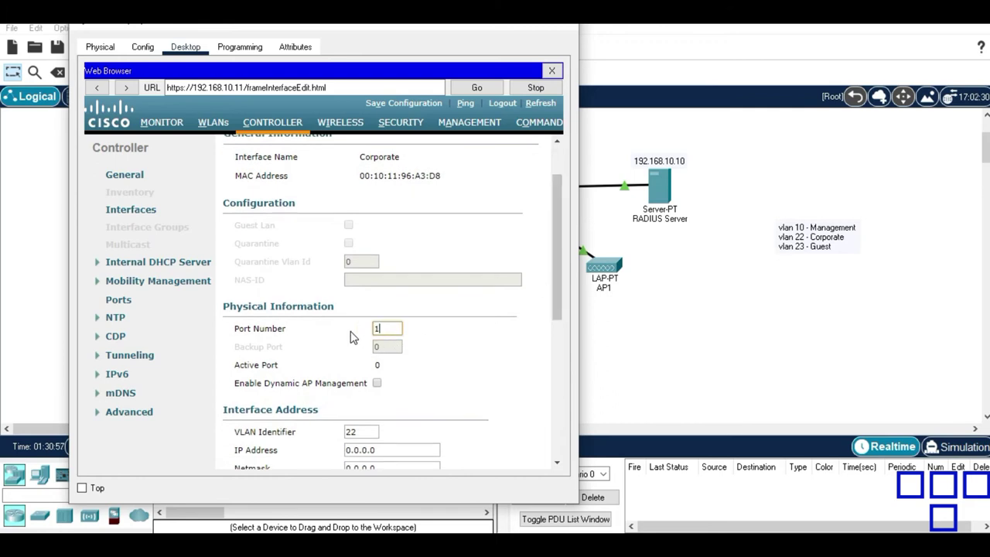
{"action": "left_click_drag", "start_coordinate": [560, 313], "coordinate": [555, 413]}
Enter IP 192.168.22.2, netmask 255.255.255.0, gateway 192.168.22.1 and primary DHCP server 192.168.10.11.
{"action": "double_click", "coordinate": [394, 195]}
{"action": "type", "text": "192.1"}
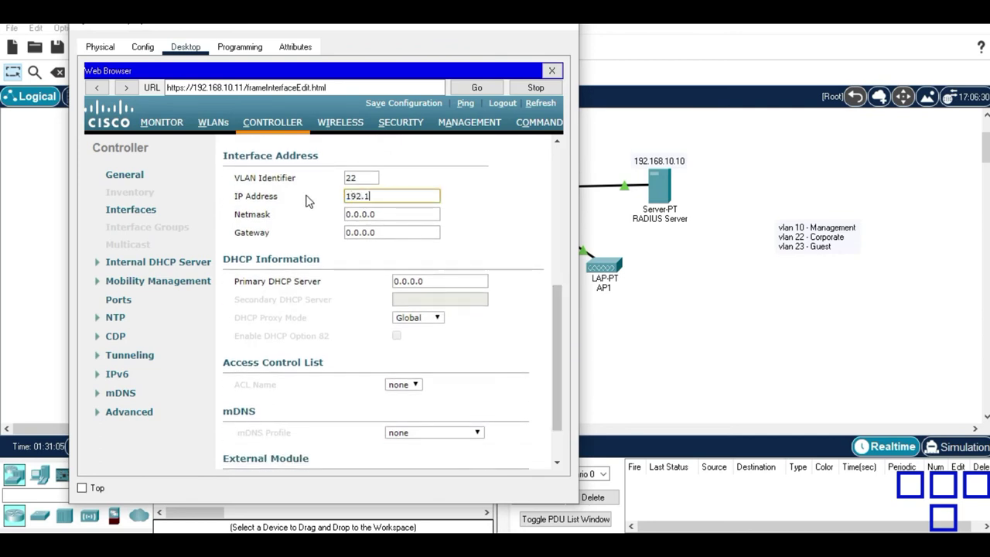
{"action": "type", "text": "68.22.2"}
{"action": "key", "text": "Tab"}
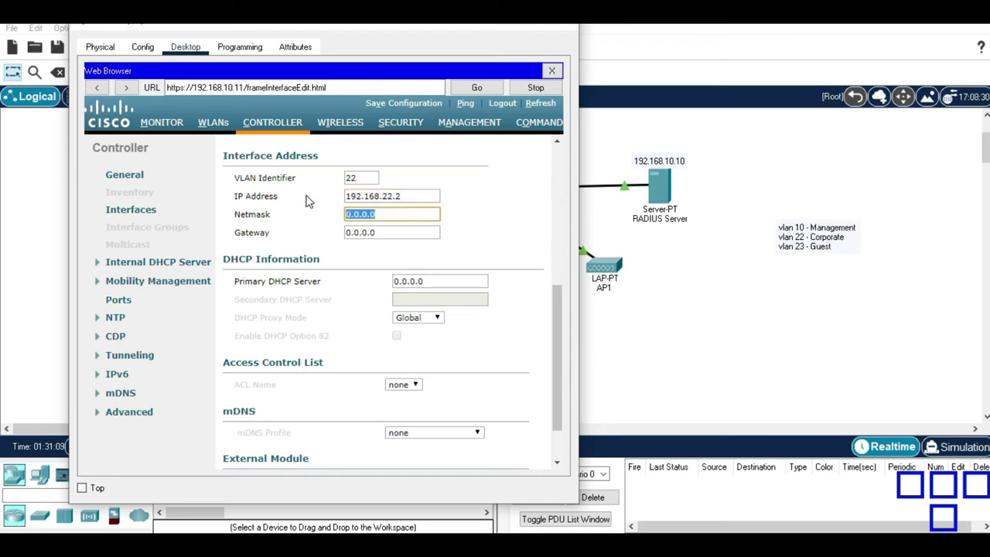
{"action": "type", "text": "255.255.25"}
{"action": "type", "text": "5.0"}
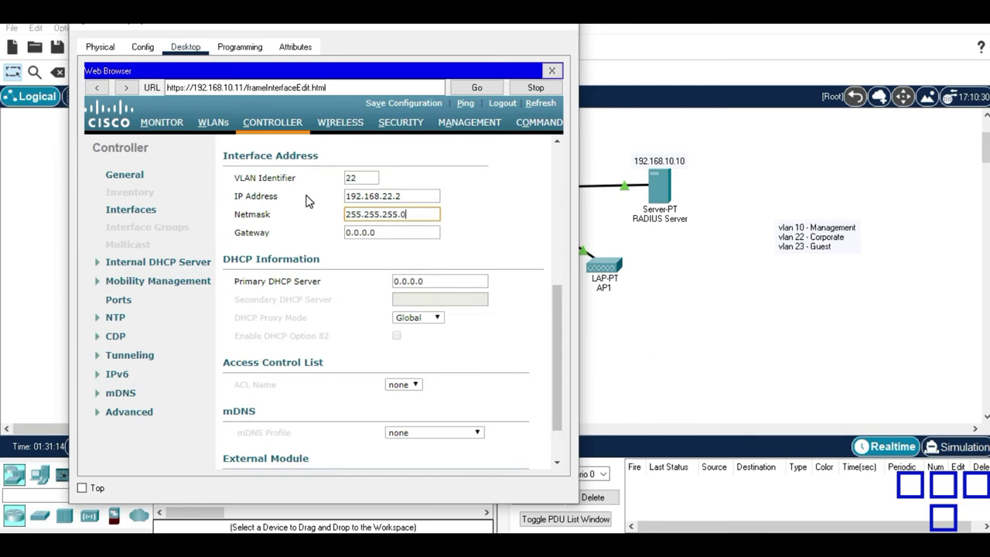
{"action": "key", "text": "Tab"}
{"action": "type", "text": "1"}
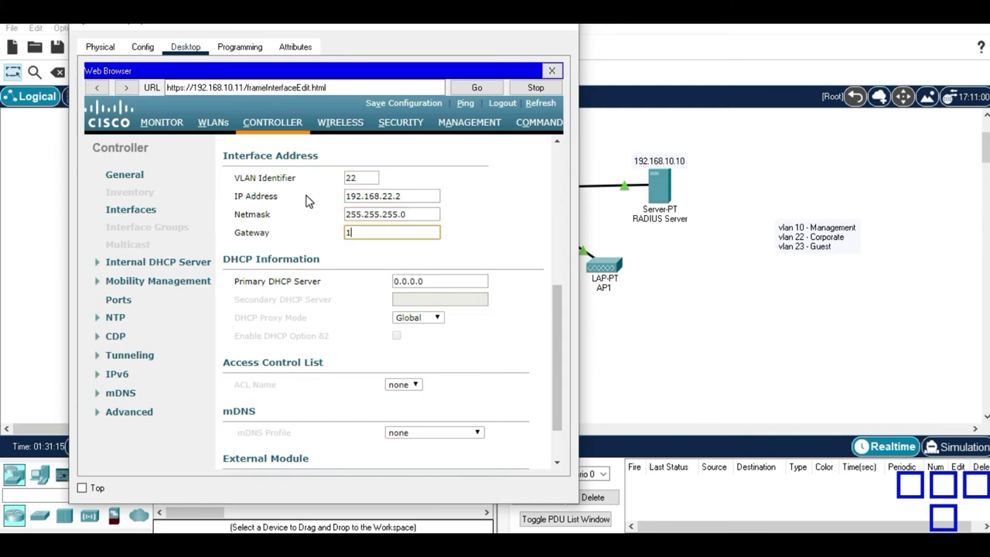
{"action": "type", "text": "92.168.22.1"}
{"action": "key", "text": "Tab"}
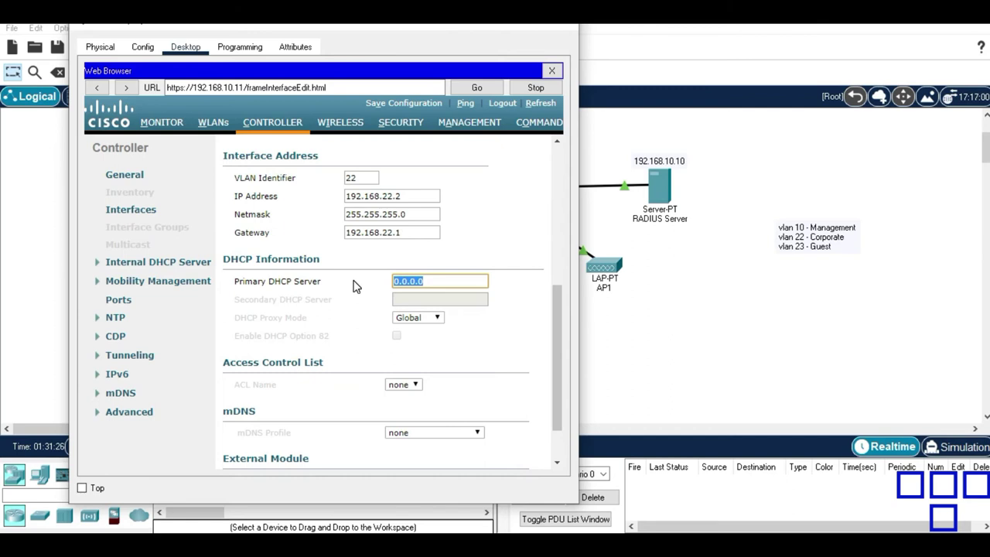
{"action": "type", "text": "192"}
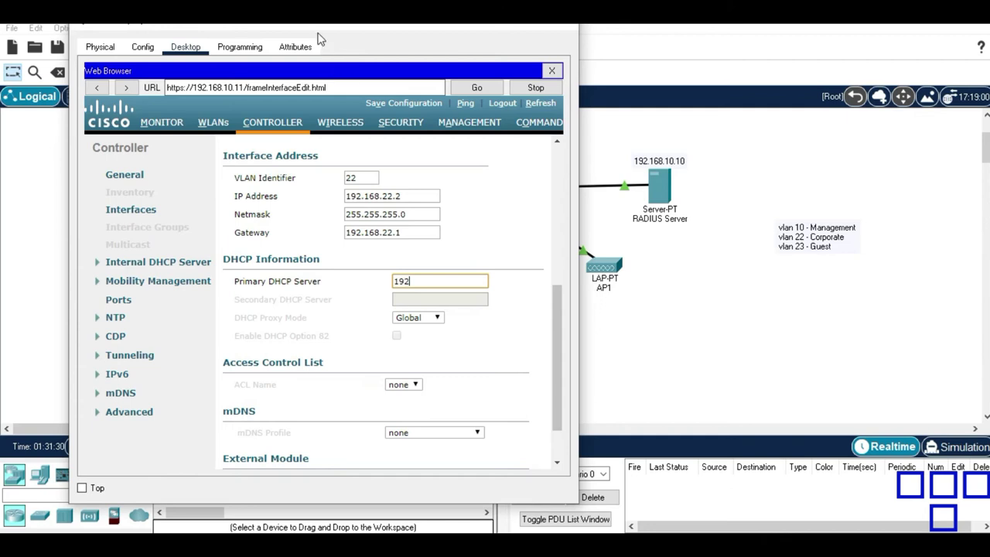
{"action": "left_click_drag", "start_coordinate": [315, 31], "coordinate": [404, 24]}
{"action": "type", "text": "2.168.10.11"}
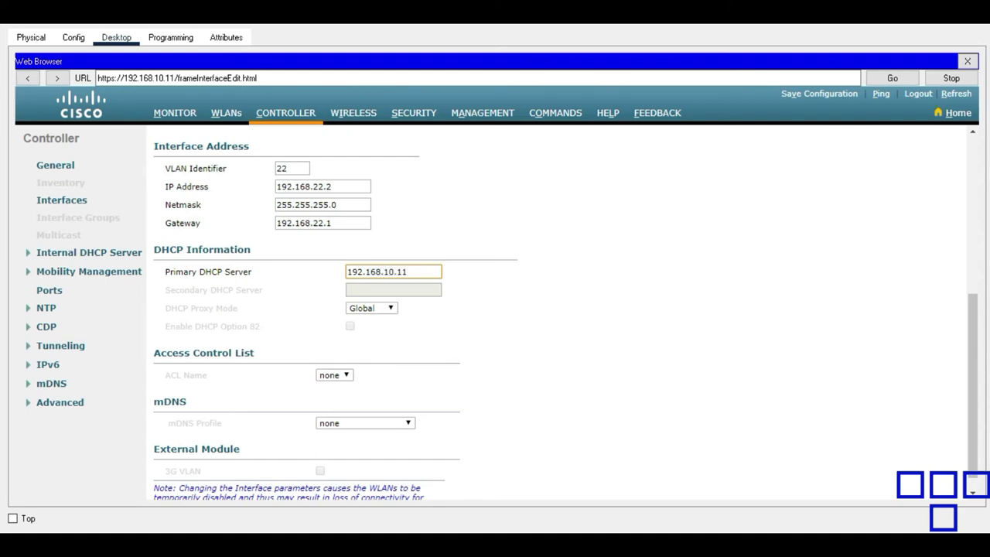
Try applying the Corporate interface settings, confirming the warning and dismissing the IP address error.
{"action": "left_click_drag", "start_coordinate": [973, 360], "coordinate": [984, 181]}
{"action": "left_click", "coordinate": [930, 140]}
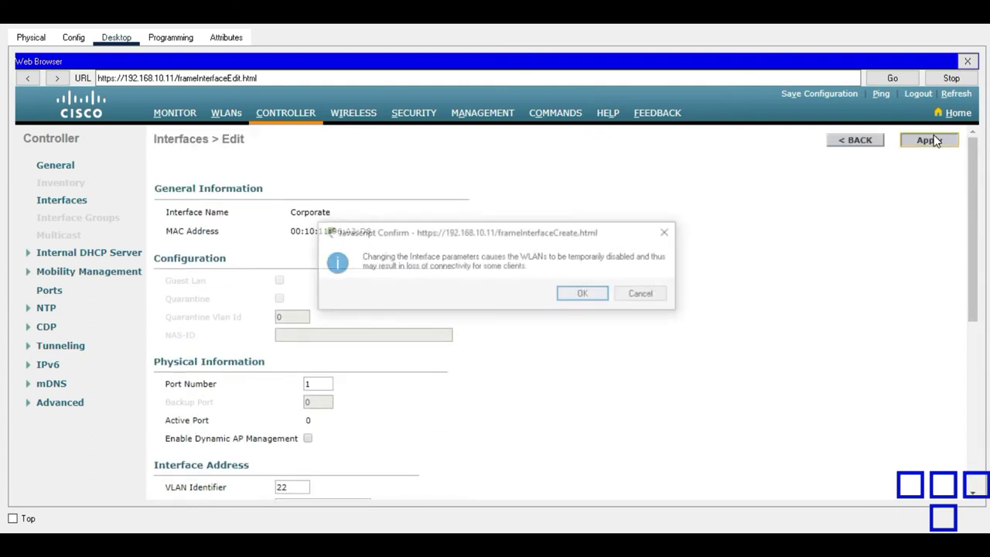
{"action": "left_click", "coordinate": [584, 295]}
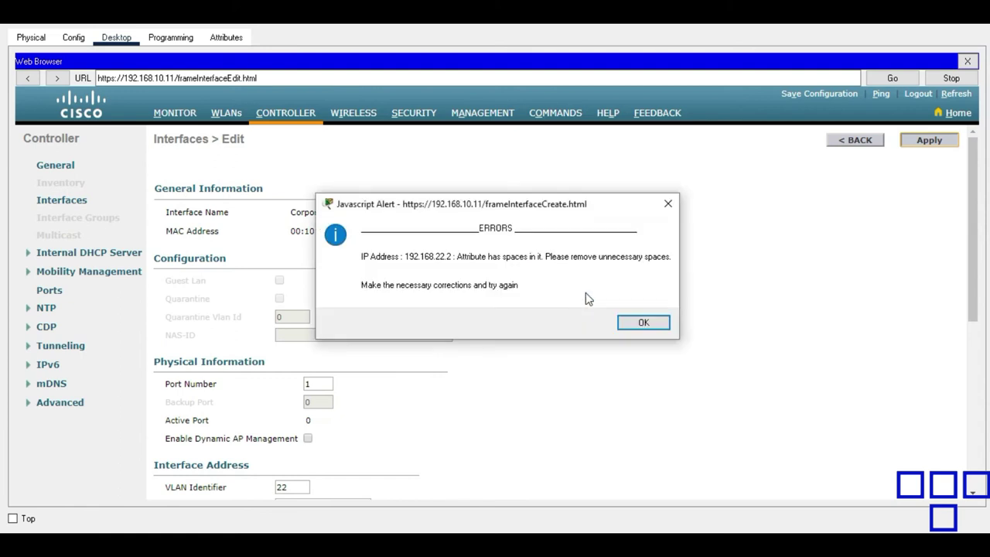
{"action": "left_click", "coordinate": [644, 323]}
Change the interface IP to 192.168.22.5, apply and confirm, then return to the interface list.
{"action": "left_click_drag", "start_coordinate": [969, 228], "coordinate": [988, 338]}
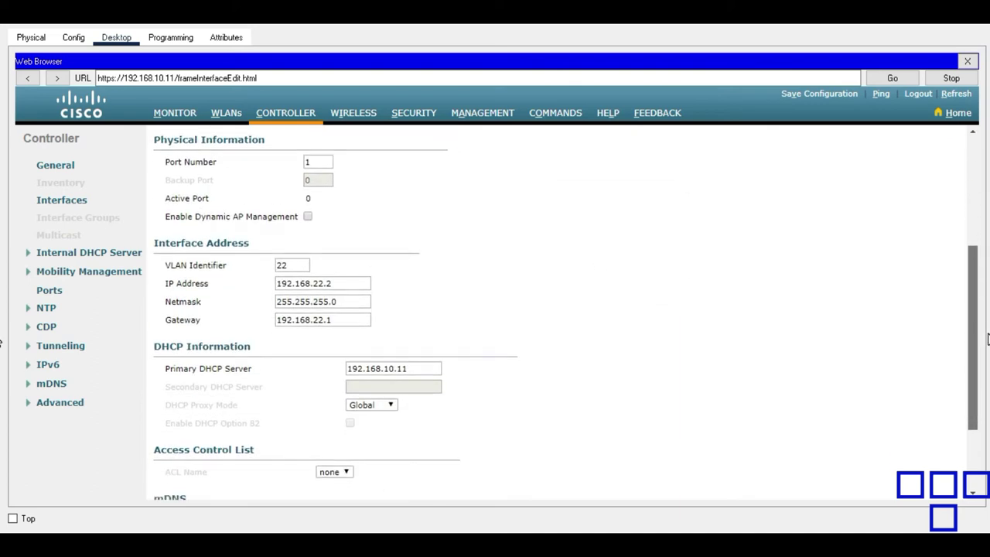
{"action": "left_click", "coordinate": [360, 286]}
{"action": "type", "text": "5"}
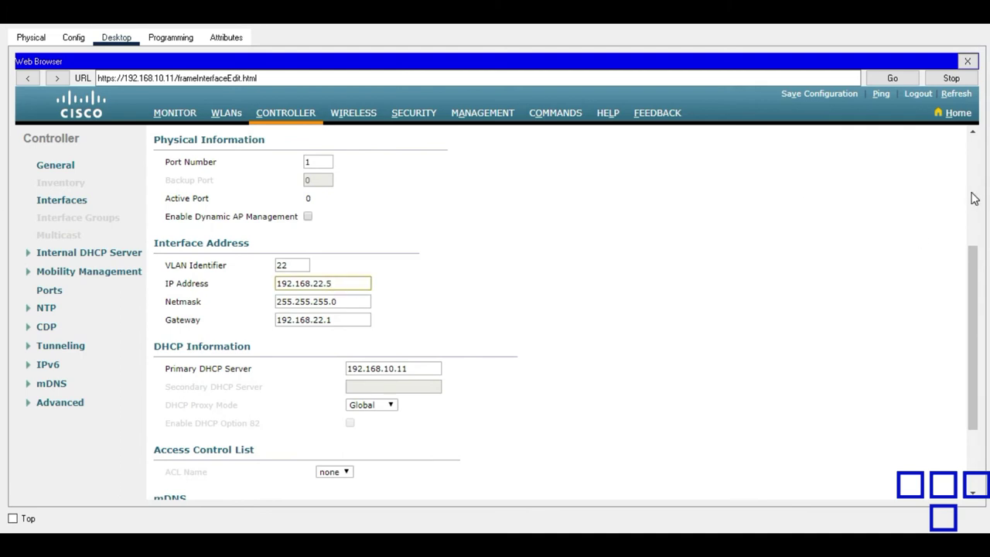
{"action": "left_click", "coordinate": [974, 199]}
{"action": "left_click", "coordinate": [932, 140]}
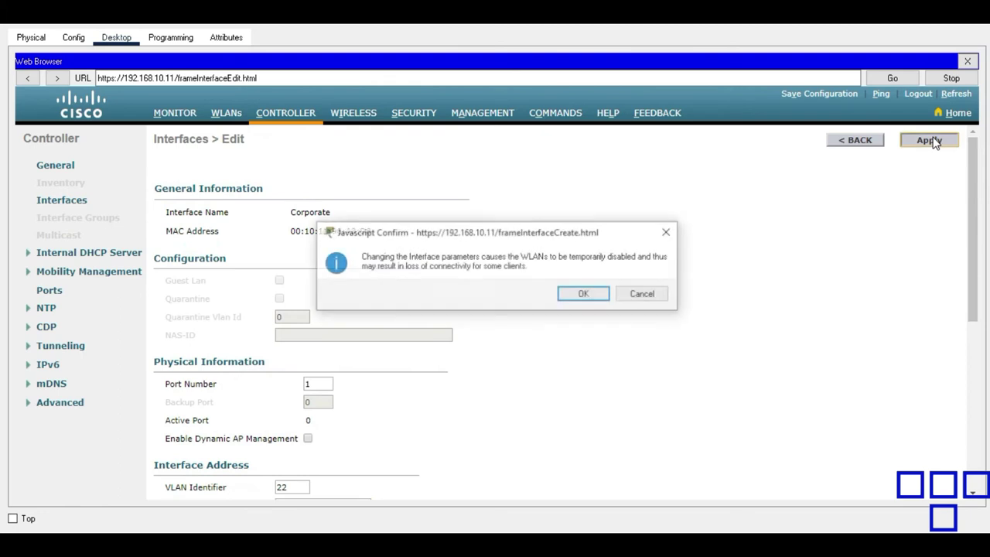
{"action": "left_click", "coordinate": [595, 297]}
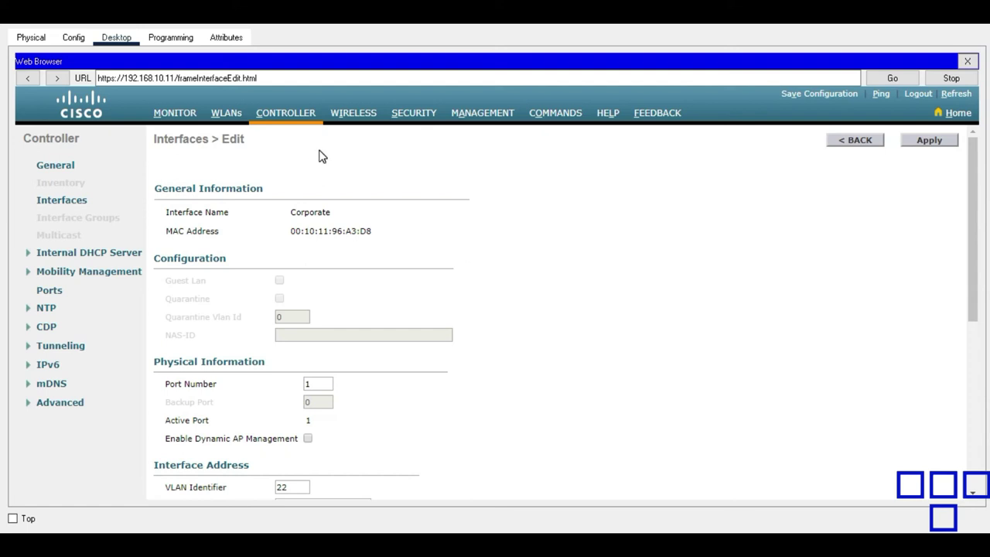
{"action": "left_click", "coordinate": [68, 203]}
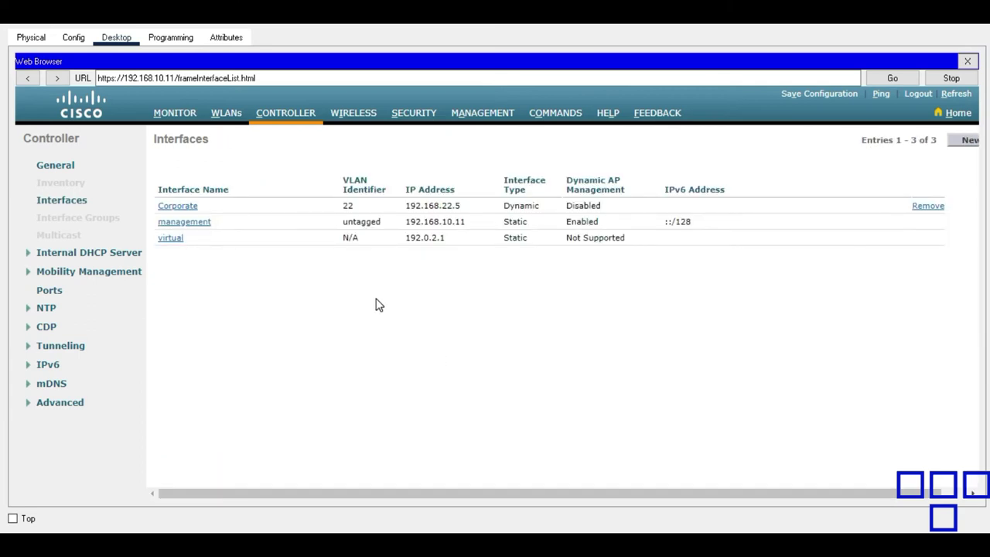
Create a new interface named 'Guest' with VLAN Id 23.
{"action": "left_click", "coordinate": [969, 141]}
{"action": "left_click", "coordinate": [363, 170]}
{"action": "type", "text": "Guest"}
{"action": "key", "text": "Tab"}
{"action": "type", "text": "23"}
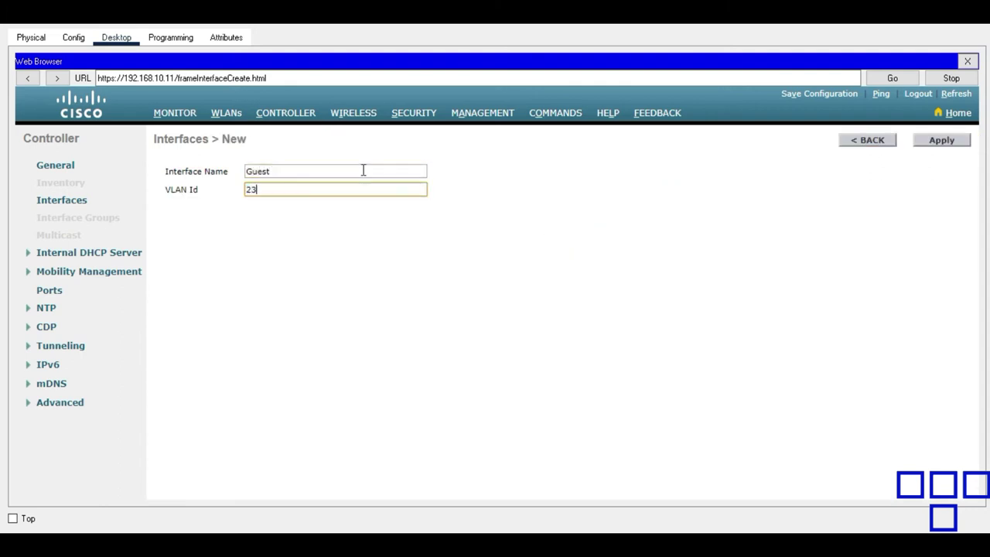
{"action": "left_click", "coordinate": [920, 139]}
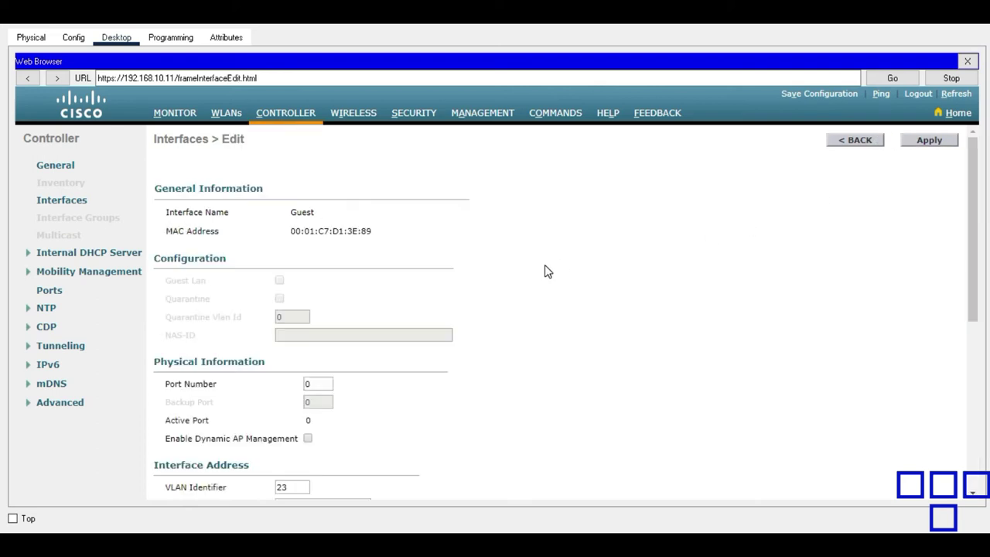
Change the Guest interface's port number from 0 to 1.
{"action": "left_click", "coordinate": [329, 383]}
{"action": "key", "text": "BackSpace"}
{"action": "type", "text": "1"}
{"action": "left_click_drag", "start_coordinate": [973, 218], "coordinate": [972, 324]}
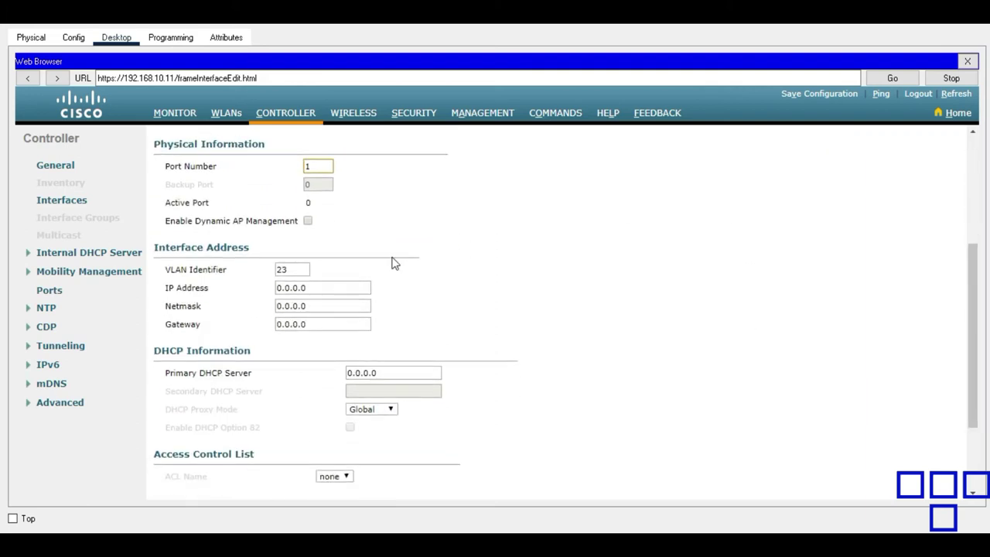
Enter IP 192.168.23.5, netmask 255.255.255.0, gateway 192.168.23.1 and DHCP server 192.168.10.11.
{"action": "left_click", "coordinate": [314, 290]}
{"action": "type", "text": "19"}
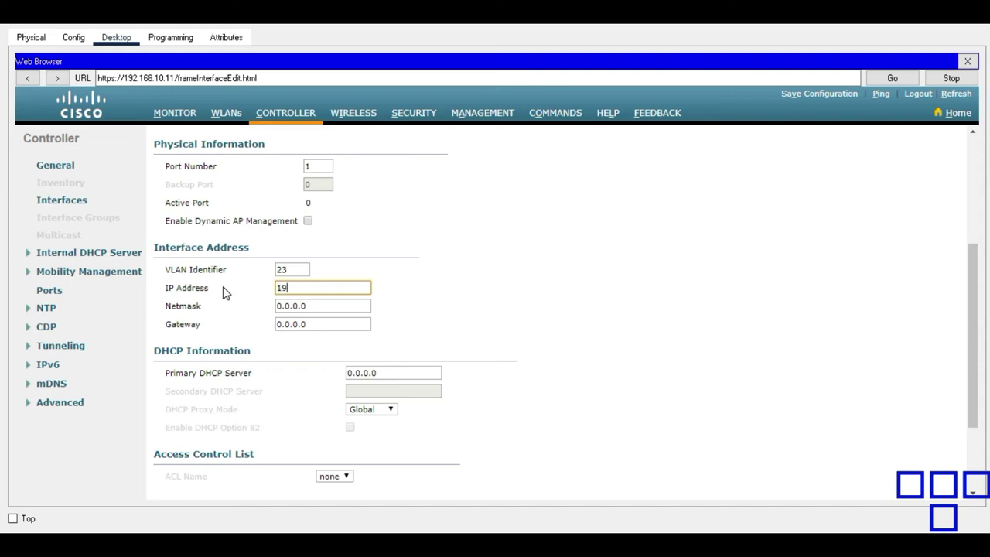
{"action": "type", "text": "2.168.23.5"}
{"action": "key", "text": "Tab"}
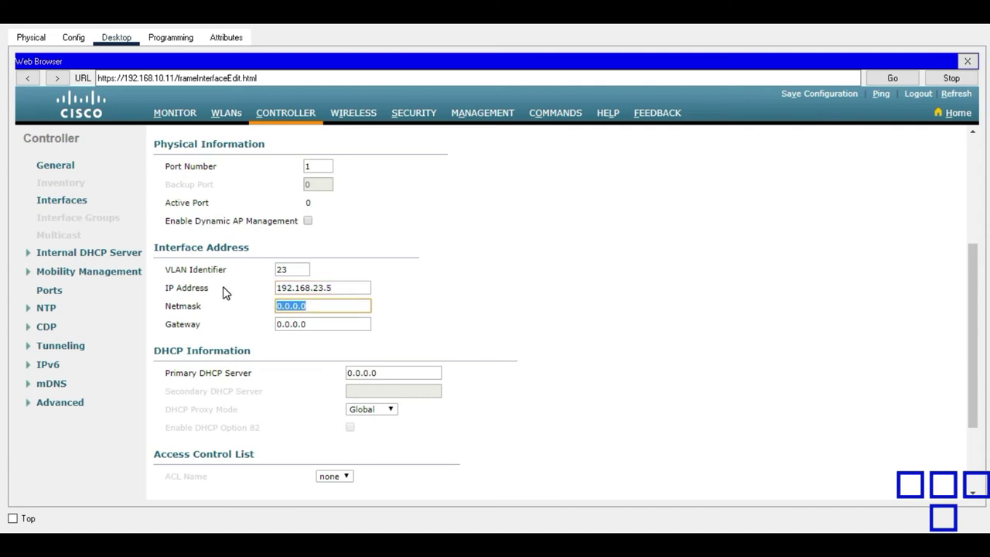
{"action": "type", "text": "255.255.255.0"}
{"action": "key", "text": "Tab"}
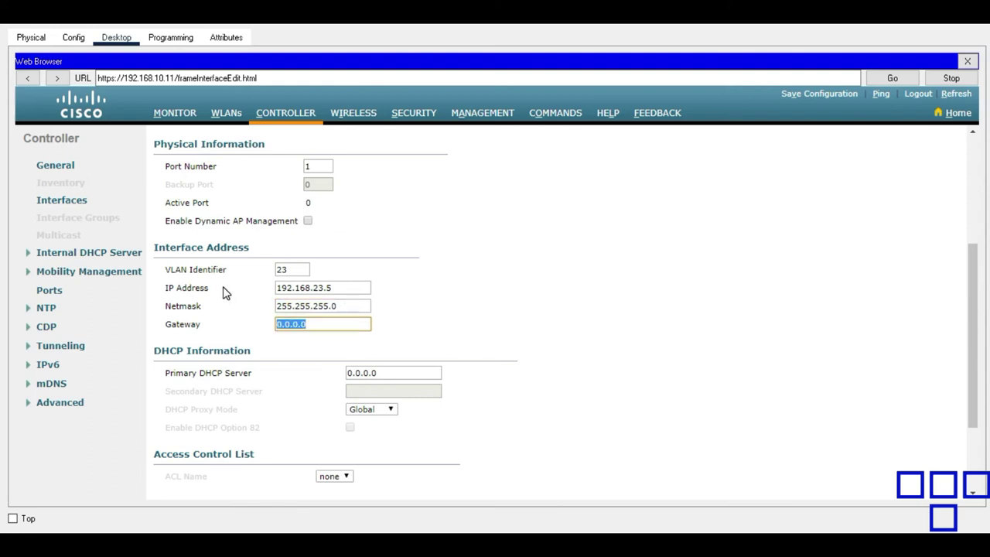
{"action": "type", "text": "192.168.23.1"}
{"action": "left_click_drag", "start_coordinate": [401, 373], "coordinate": [297, 374]}
{"action": "type", "text": "192.168"}
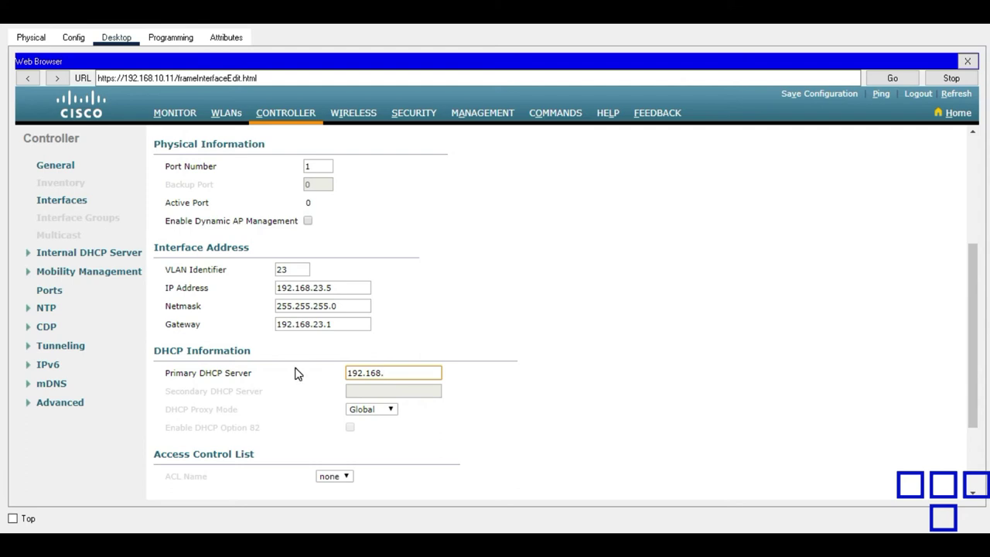
{"action": "type", "text": "10.11"}
Apply the Guest interface settings and confirm the interface change warning.
{"action": "left_click", "coordinate": [974, 184]}
{"action": "left_click", "coordinate": [929, 140]}
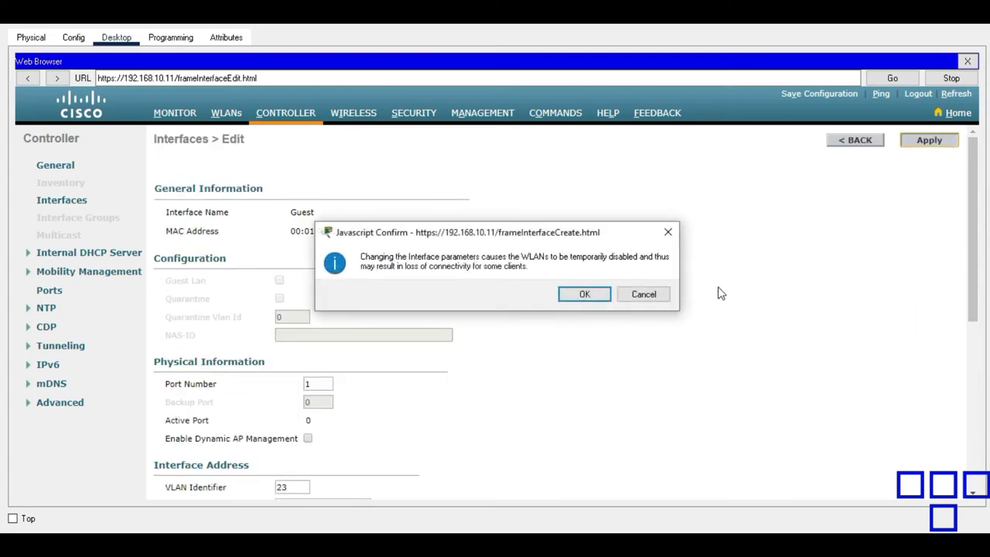
{"action": "left_click", "coordinate": [592, 294]}
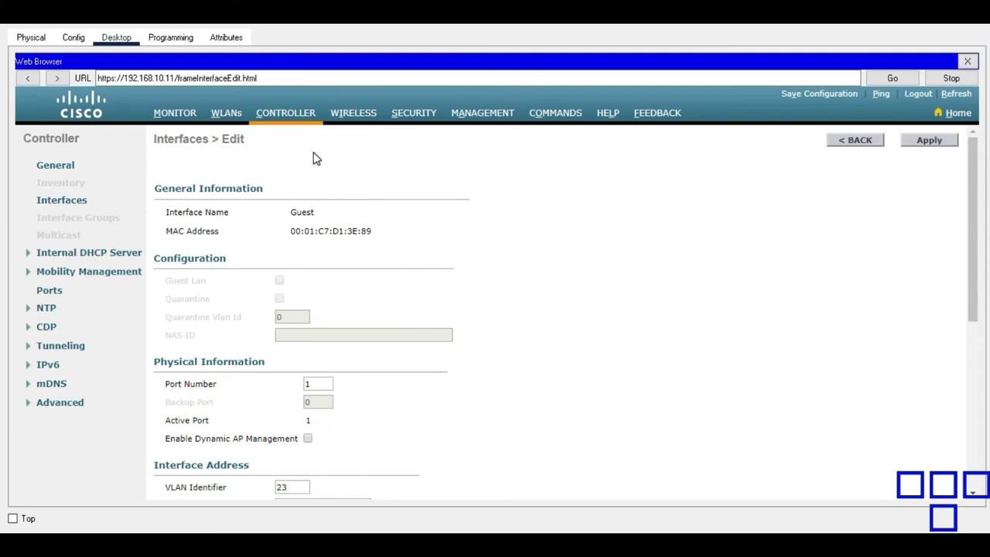
Check the controller's Interfaces list for Guest at 192.168.23.5, then go to WLANs.
{"action": "left_click", "coordinate": [287, 123]}
{"action": "left_click", "coordinate": [63, 206]}
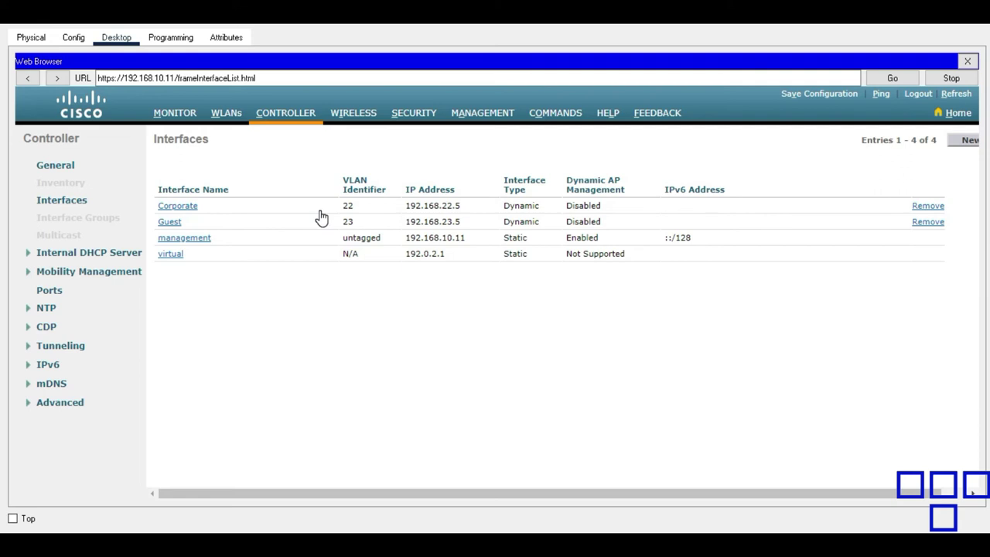
{"action": "left_click", "coordinate": [226, 113]}
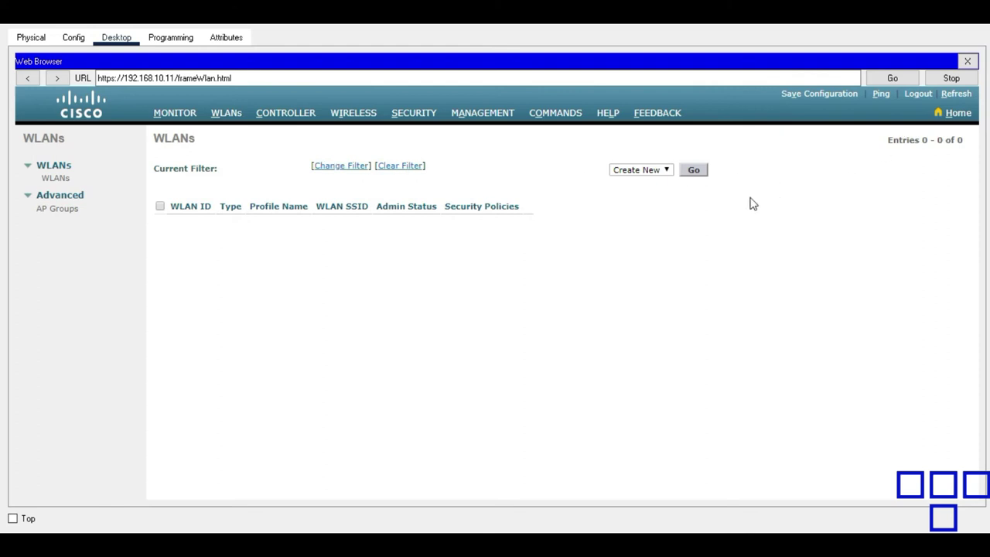
Create WLAN ID 1 with profile name and SSID 'Corporate'.
{"action": "left_click", "coordinate": [694, 171]}
{"action": "left_click", "coordinate": [351, 189]}
{"action": "type", "text": "Corp"}
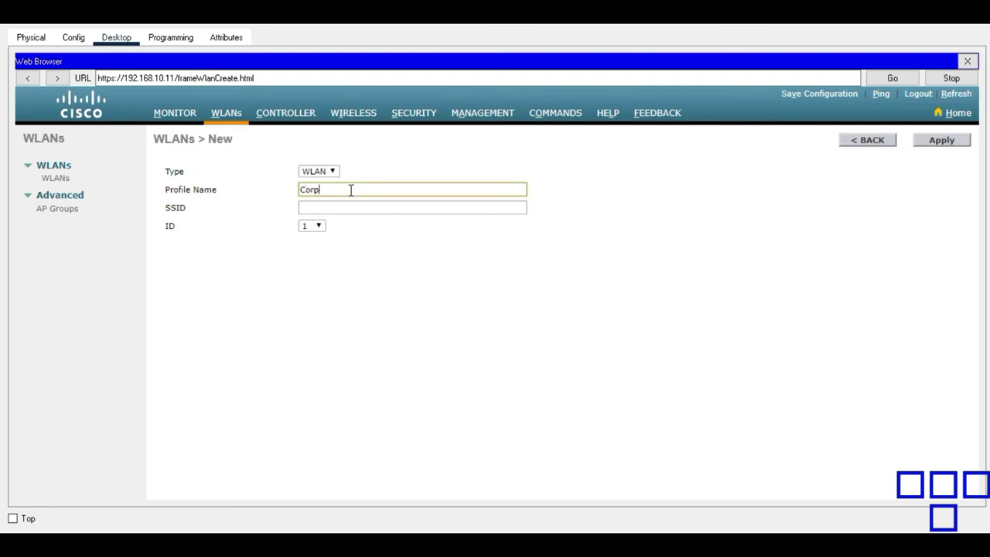
{"action": "type", "text": "orate"}
{"action": "key", "text": "Tab"}
{"action": "type", "text": "Corporate"}
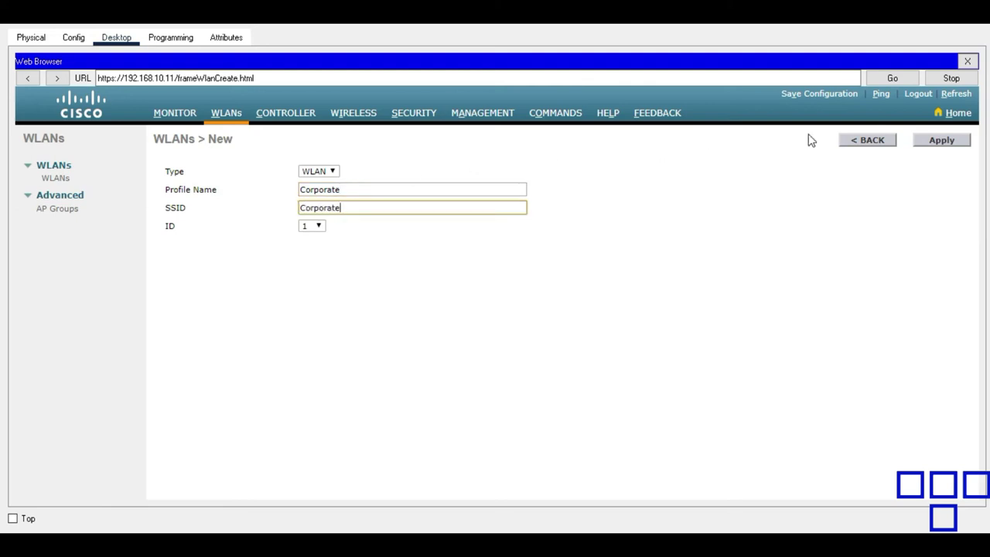
{"action": "left_click", "coordinate": [935, 143]}
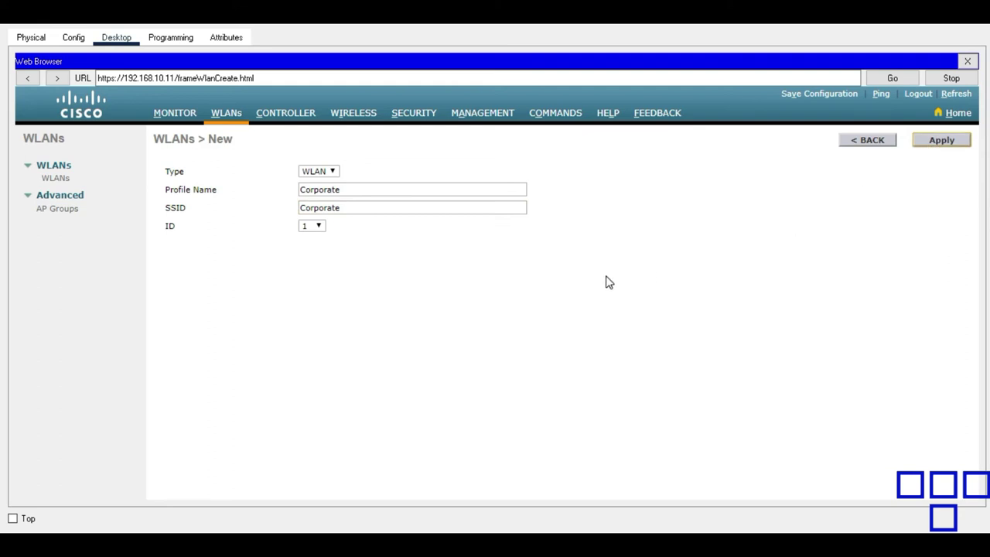
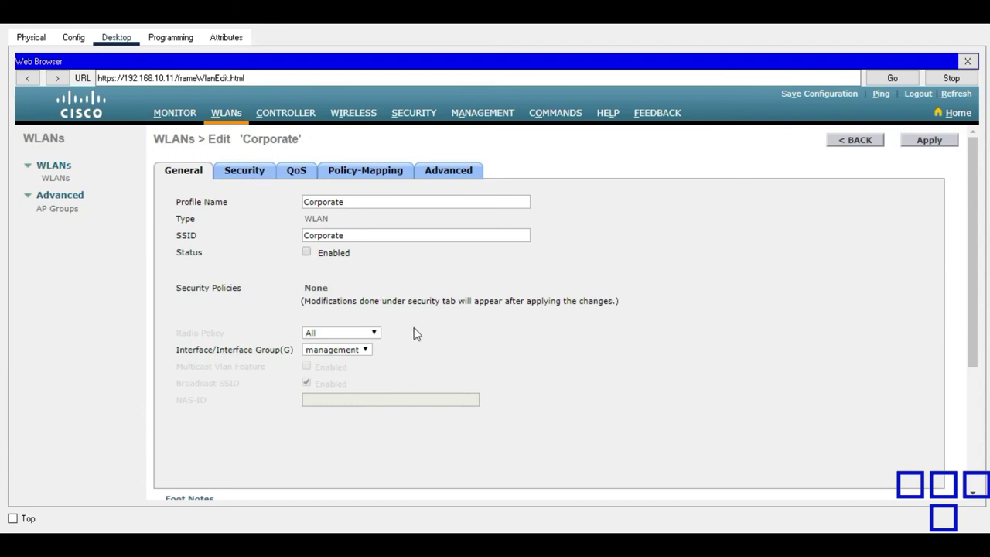
Assign the Corporate interface to the Corporate WLAN and open its Security settings.
{"action": "left_click", "coordinate": [364, 350]}
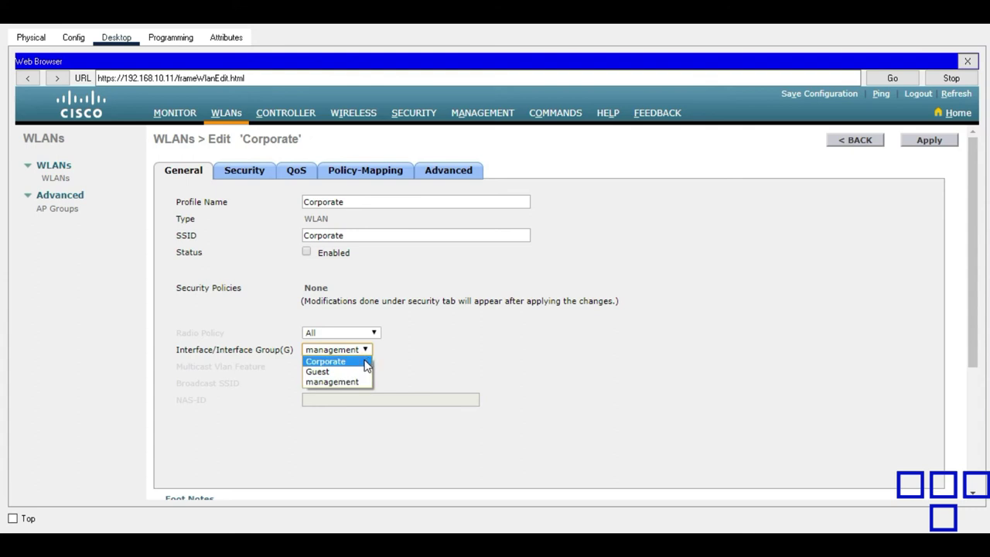
{"action": "left_click", "coordinate": [364, 362]}
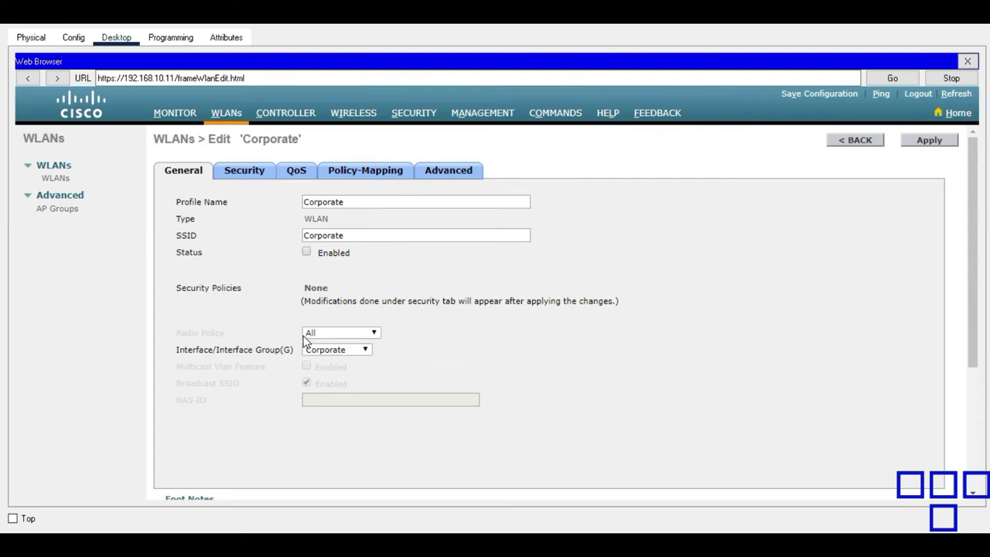
{"action": "left_click", "coordinate": [260, 171]}
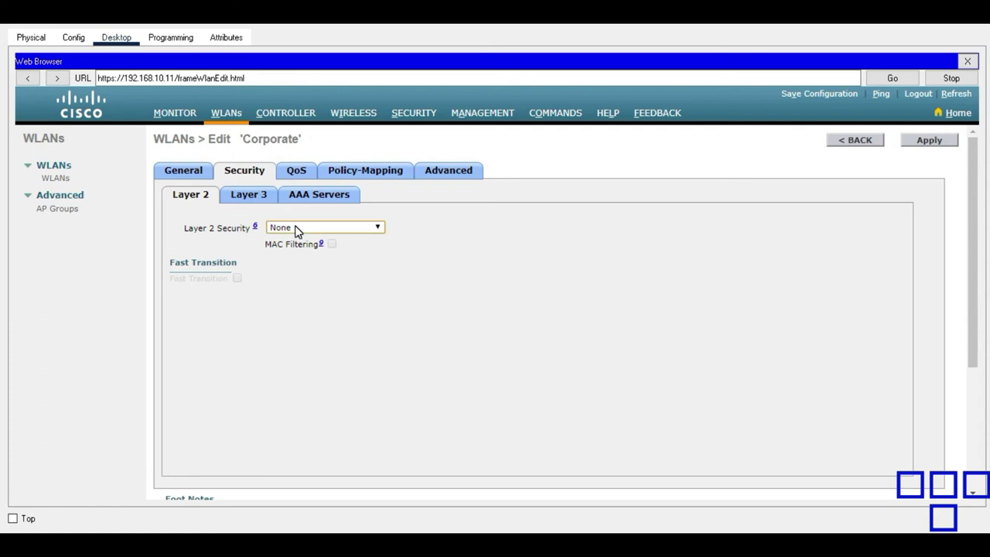
Set Layer 2 Security to WPA+WPA2 with WPA2 Policy and 802.1X key management enabled.
{"action": "left_click", "coordinate": [296, 227]}
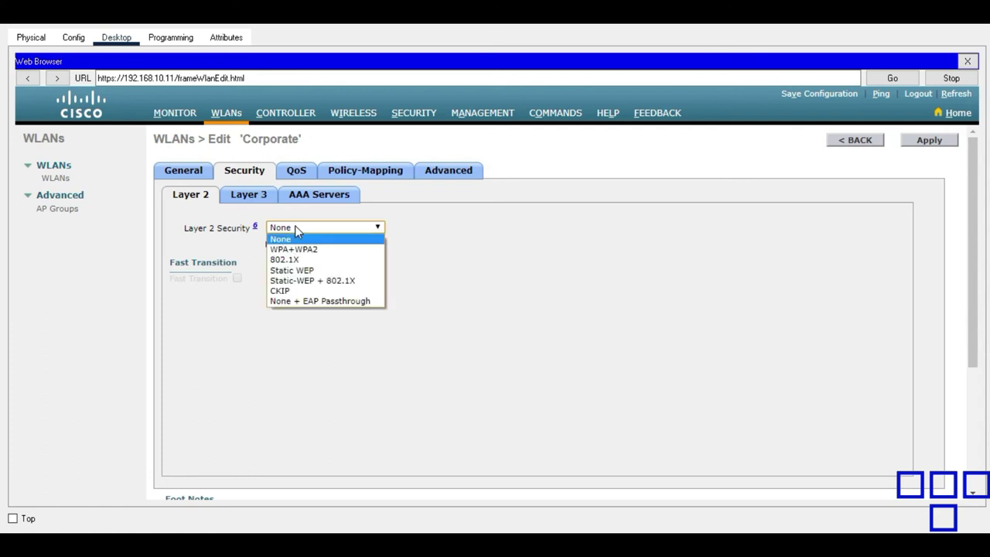
{"action": "left_click", "coordinate": [337, 251]}
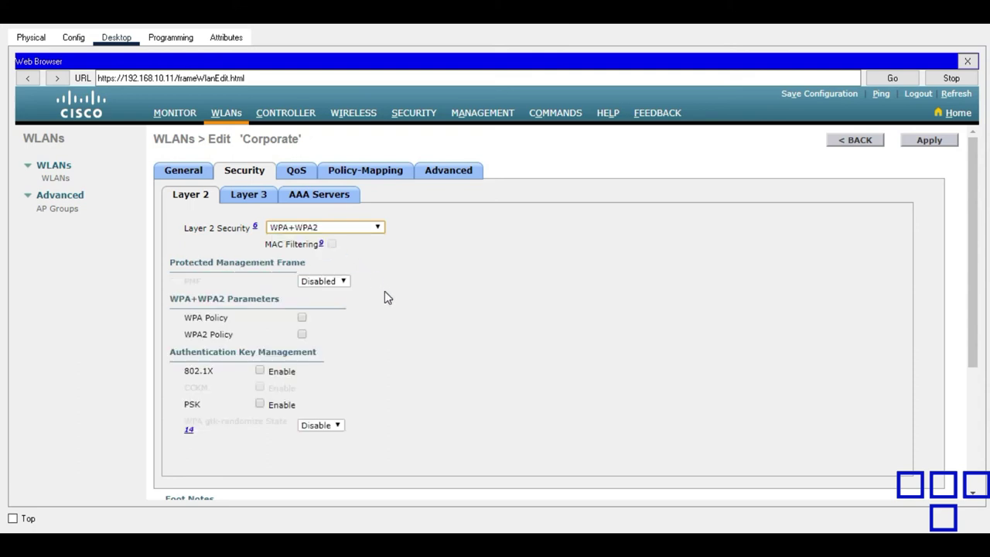
{"action": "left_click", "coordinate": [302, 334]}
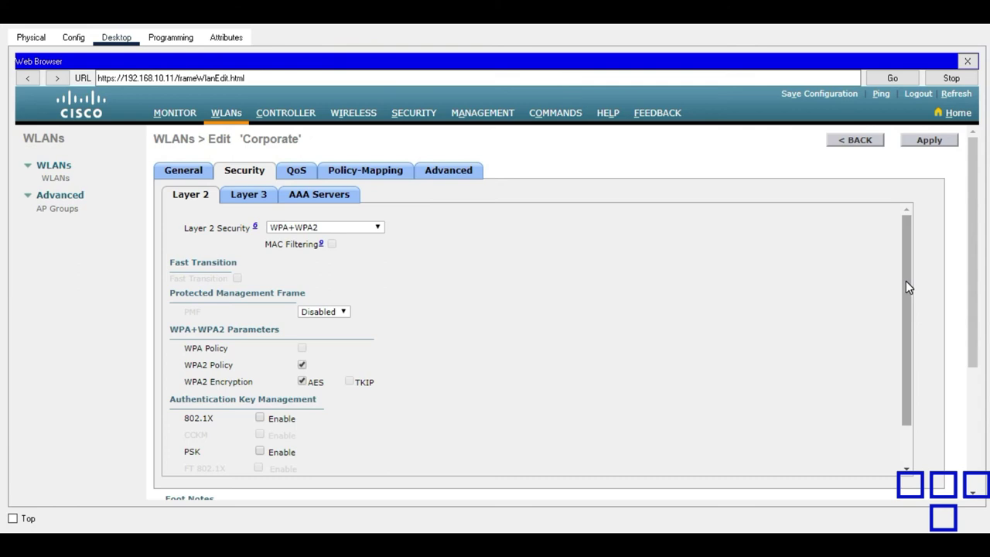
{"action": "left_click_drag", "start_coordinate": [906, 288], "coordinate": [894, 362]}
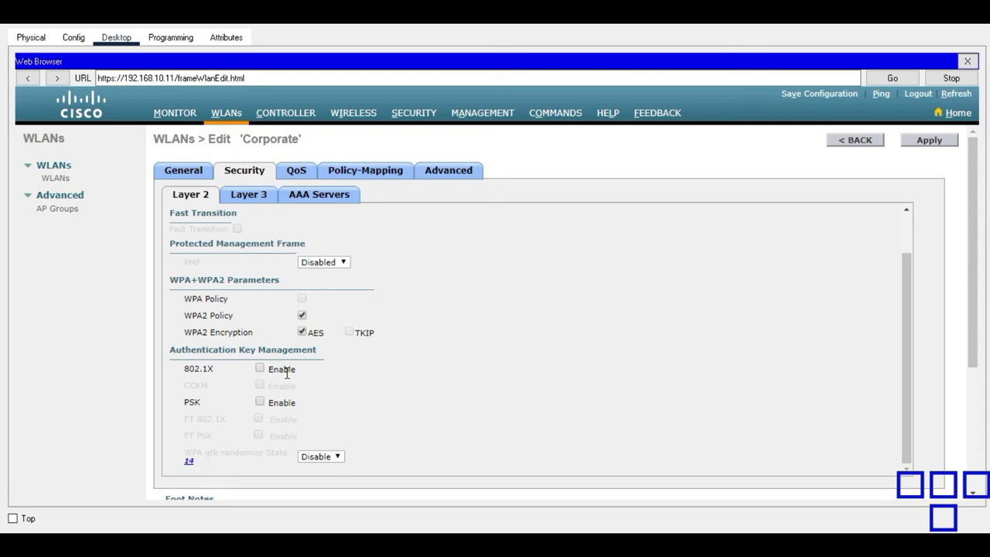
{"action": "left_click", "coordinate": [260, 369]}
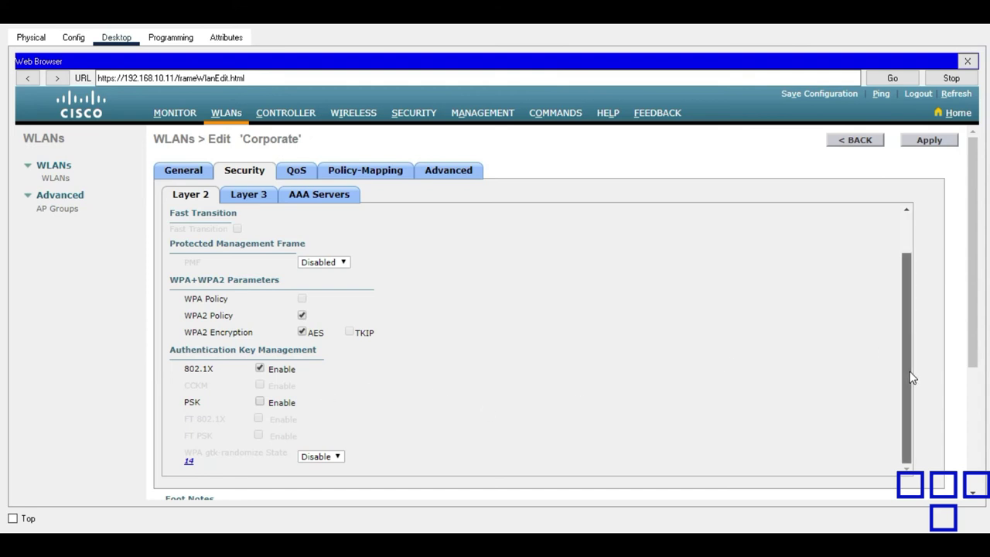
{"action": "left_click_drag", "start_coordinate": [910, 398], "coordinate": [915, 247]}
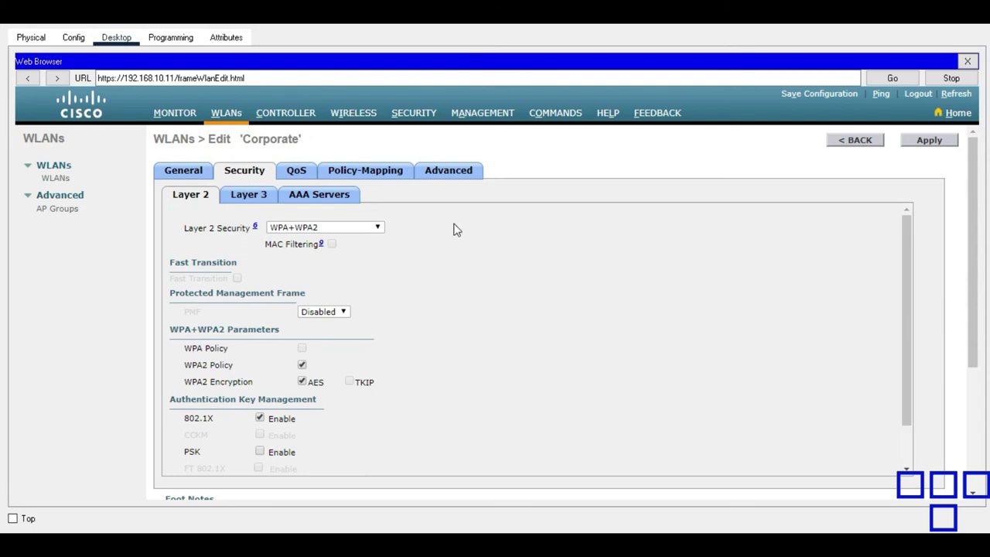
Set the Corporate WLAN's AAA Server 1 to RADIUS 192.168.10.10 port 1812.
{"action": "left_click", "coordinate": [269, 200]}
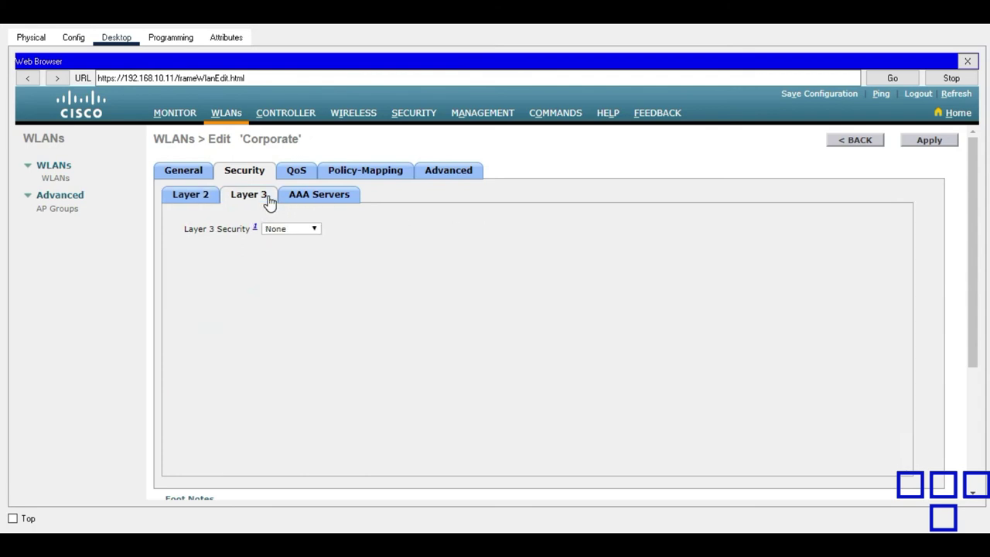
{"action": "left_click", "coordinate": [308, 199]}
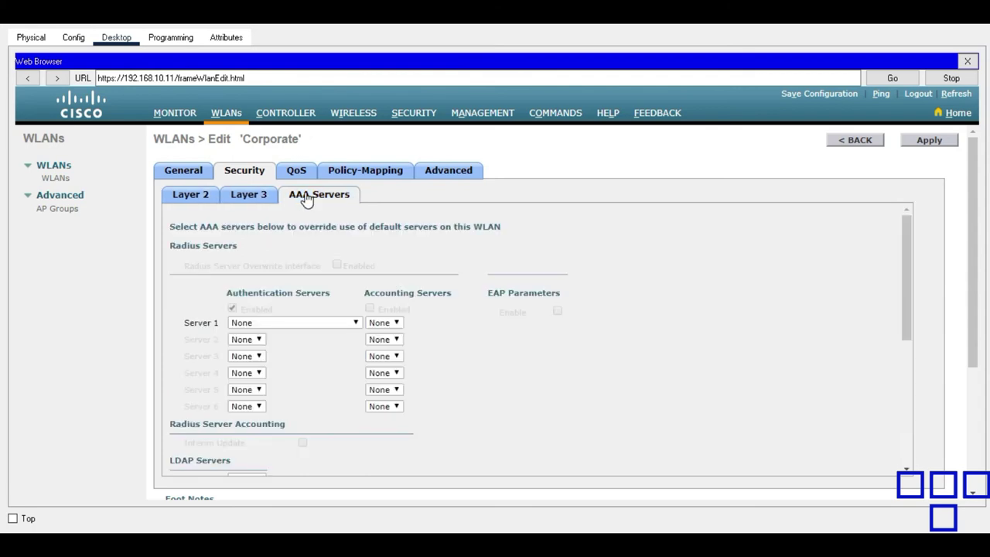
{"action": "left_click", "coordinate": [355, 324]}
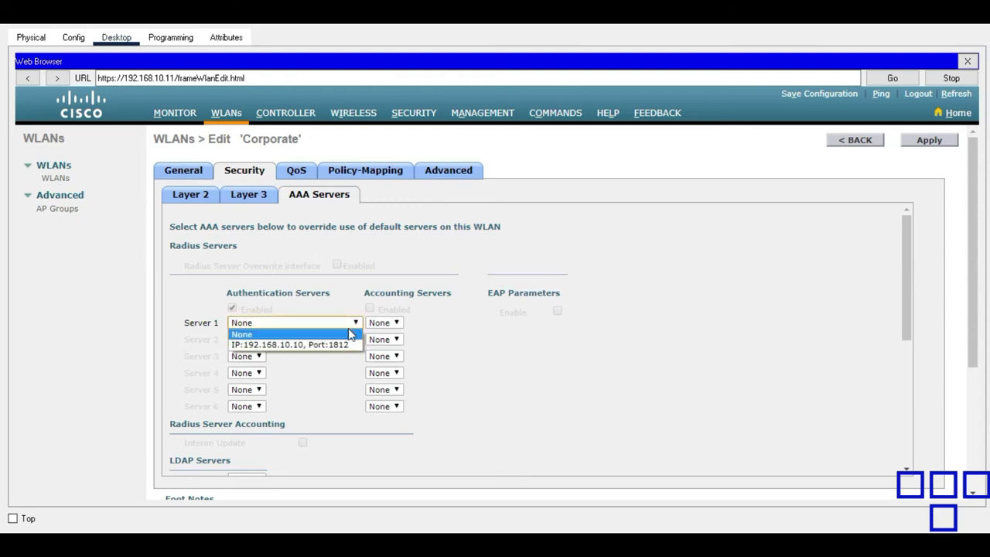
{"action": "left_click", "coordinate": [313, 347]}
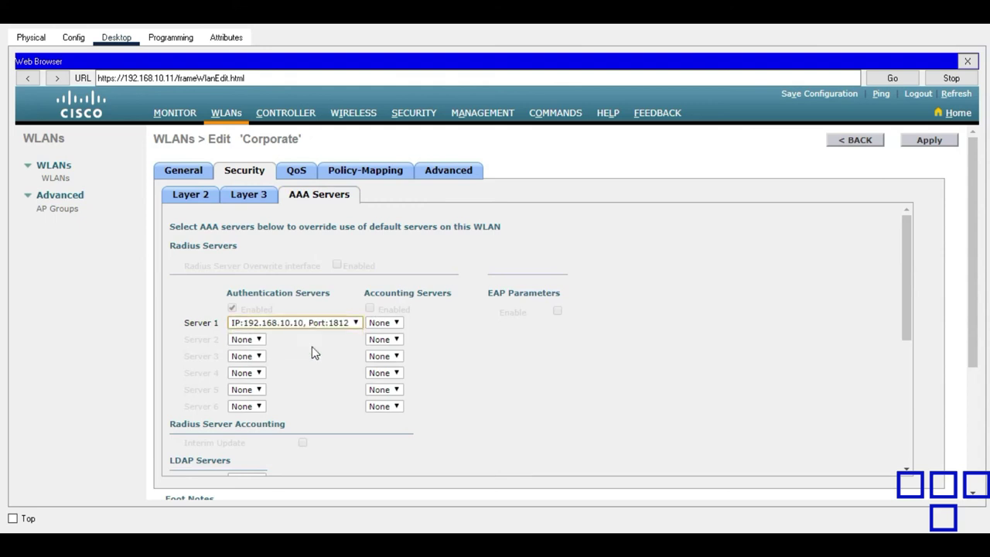
Review QoS and policy mapping, apply the Corporate WLAN changes, and return to WLANs.
{"action": "left_click", "coordinate": [936, 24]}
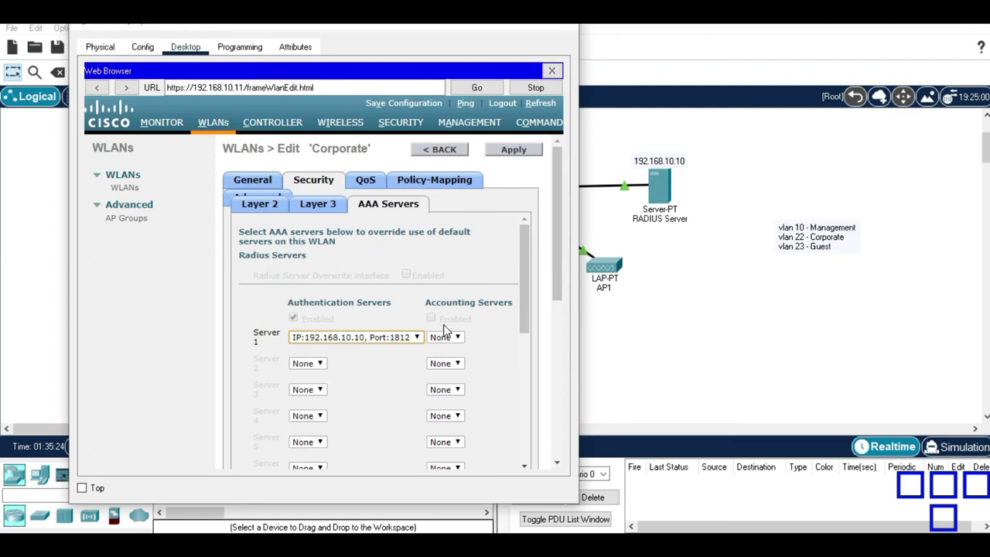
{"action": "mouse_move", "coordinate": [522, 293]}
{"action": "left_mouse_down"}
{"action": "mouse_move", "coordinate": [518, 435]}
{"action": "mouse_move", "coordinate": [537, 284]}
{"action": "left_mouse_up"}
{"action": "left_click", "coordinate": [365, 182]}
{"action": "left_click", "coordinate": [426, 190]}
{"action": "left_click", "coordinate": [510, 152]}
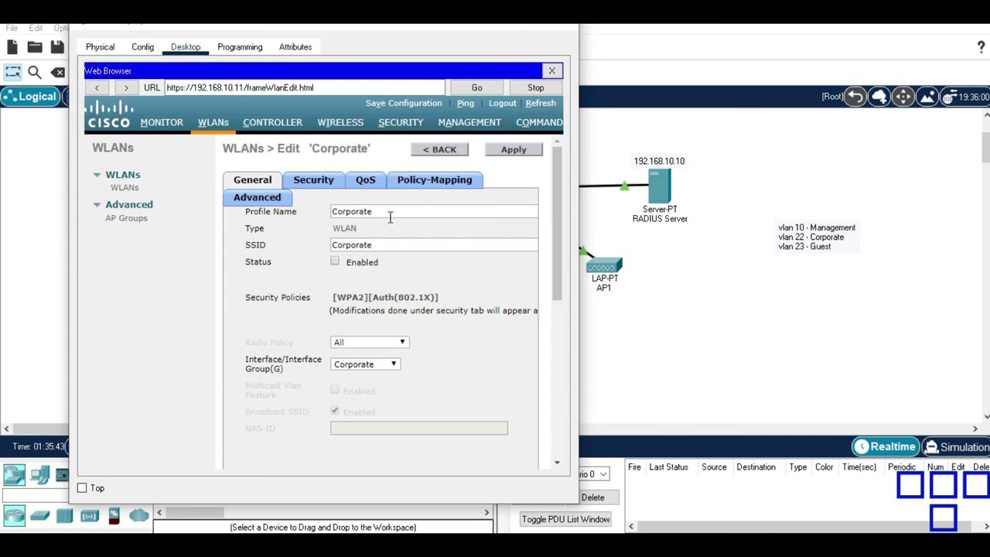
{"action": "left_click", "coordinate": [214, 130]}
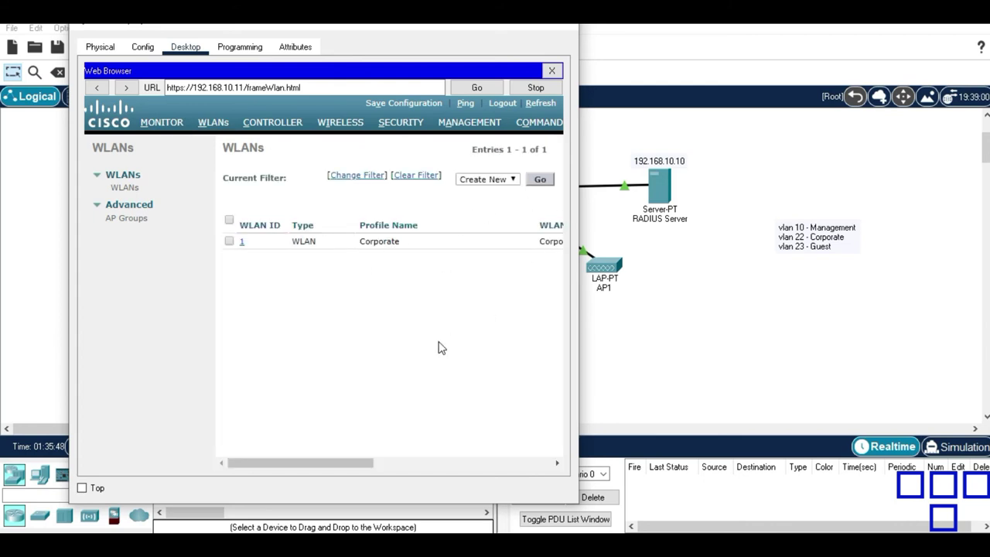
Create a new WLAN with profile name Guest and SSID Guest.
{"action": "left_click_drag", "start_coordinate": [342, 468], "coordinate": [537, 464]}
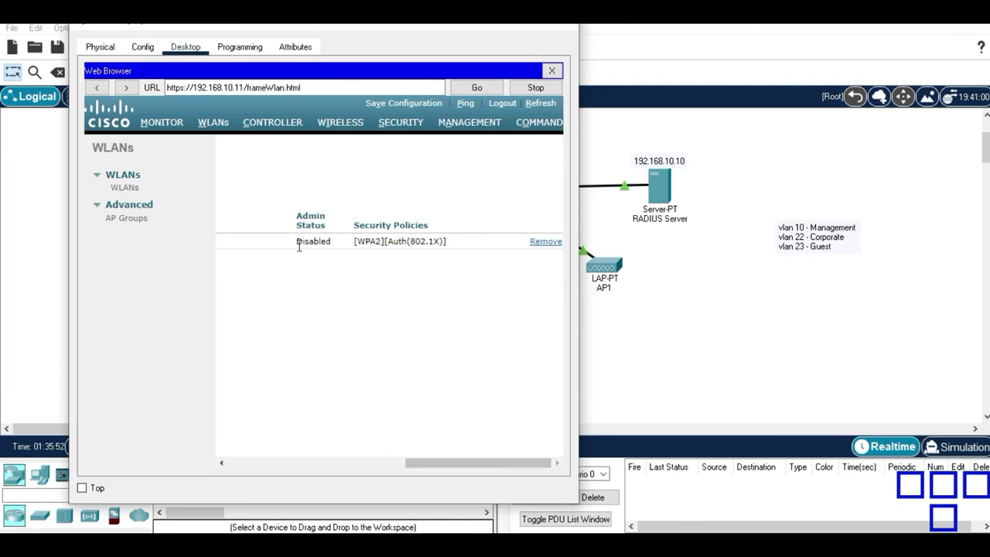
{"action": "left_click_drag", "start_coordinate": [477, 458], "coordinate": [357, 453]}
{"action": "left_click", "coordinate": [397, 179]}
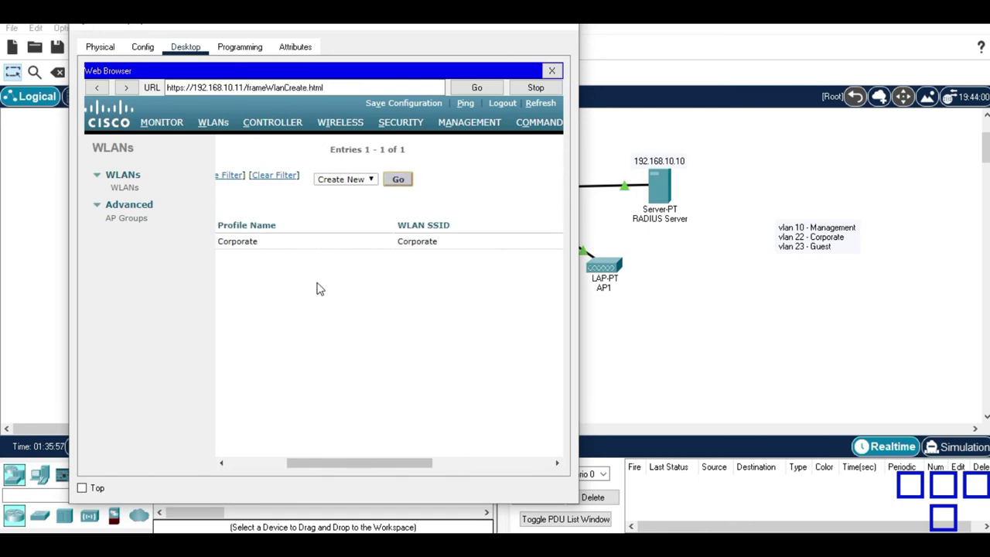
{"action": "left_click", "coordinate": [350, 200]}
{"action": "type", "text": "Guest"}
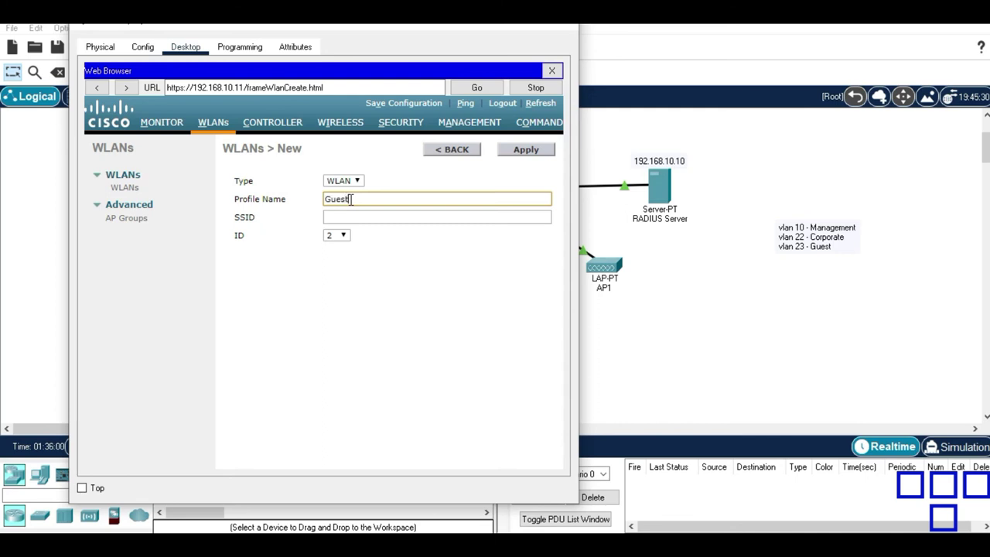
{"action": "key", "text": "Tab"}
{"action": "type", "text": "Guest"}
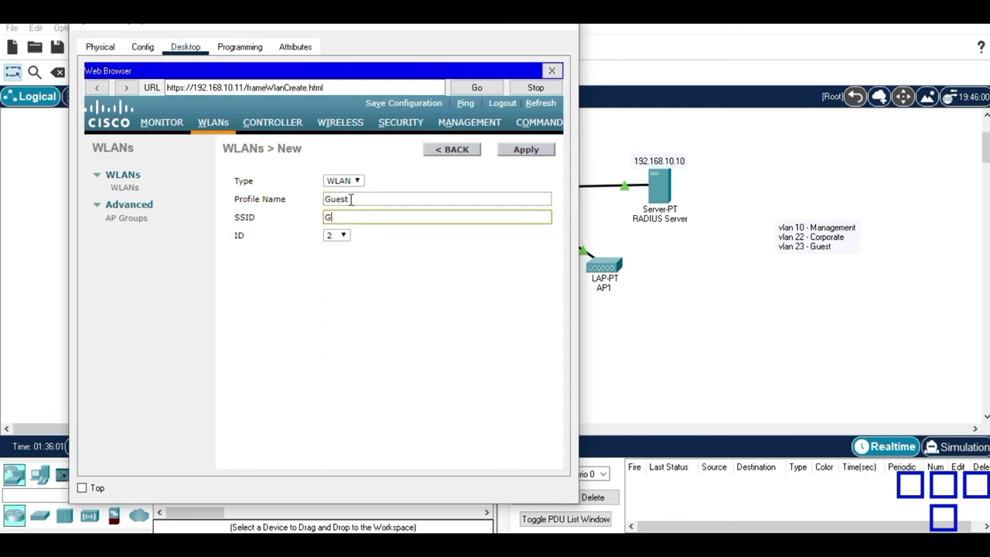
{"action": "left_click", "coordinate": [525, 154]}
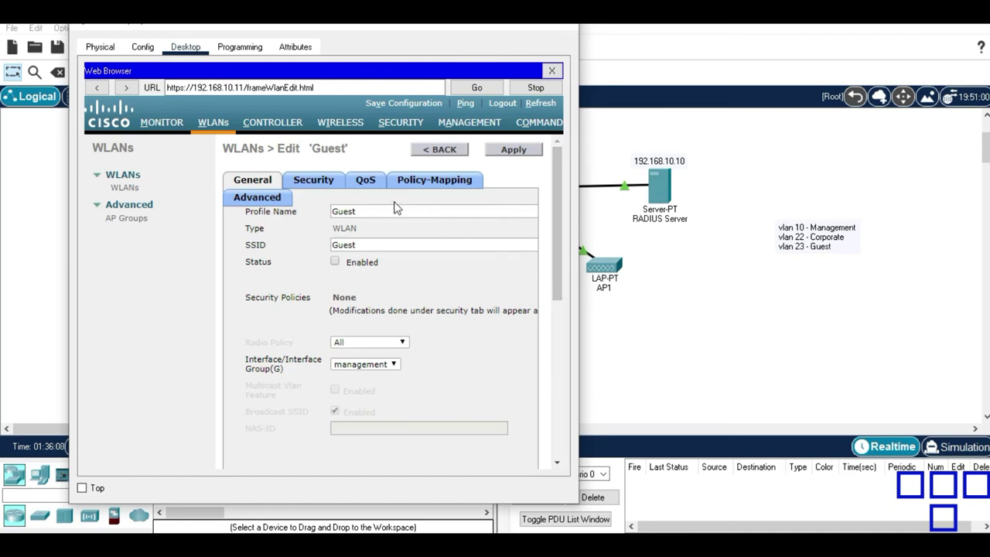
Assign the Guest interface to the Guest WLAN and go to its Security settings.
{"action": "left_click", "coordinate": [350, 364]}
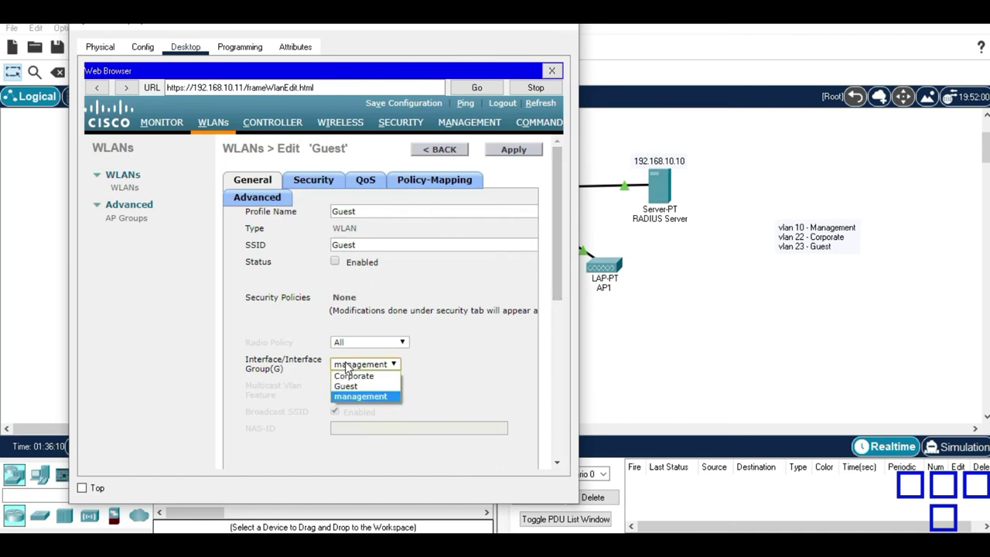
{"action": "left_click", "coordinate": [359, 387]}
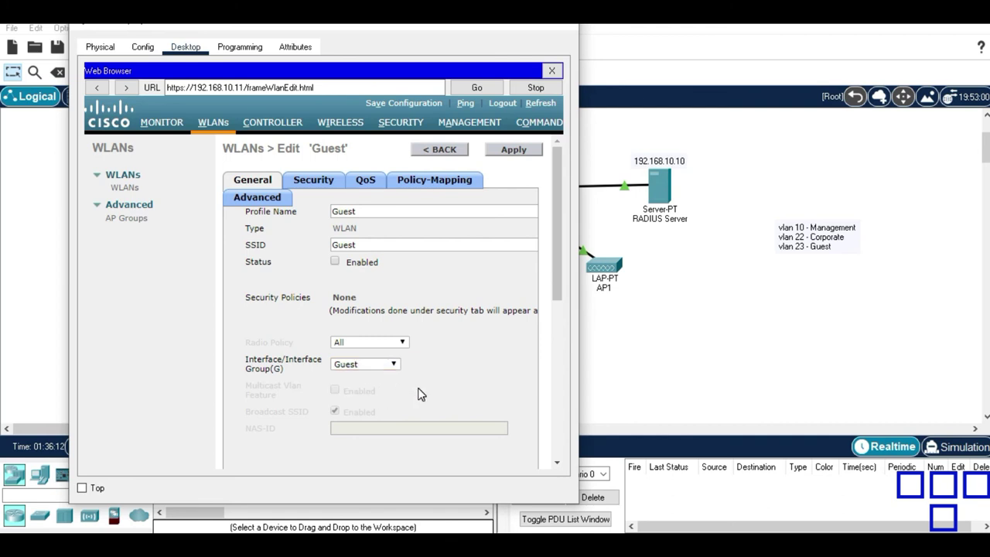
{"action": "left_click", "coordinate": [312, 186]}
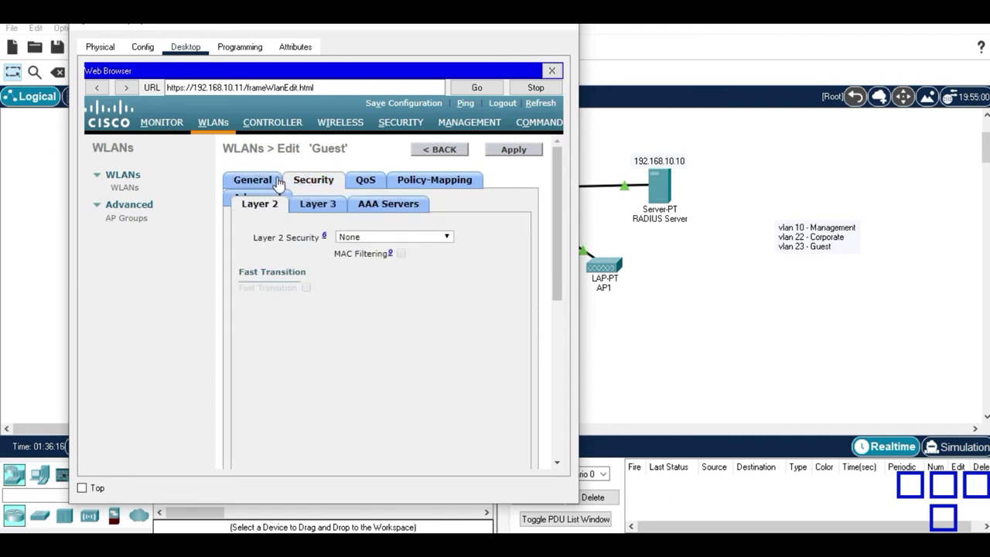
{"action": "left_click", "coordinate": [277, 182]}
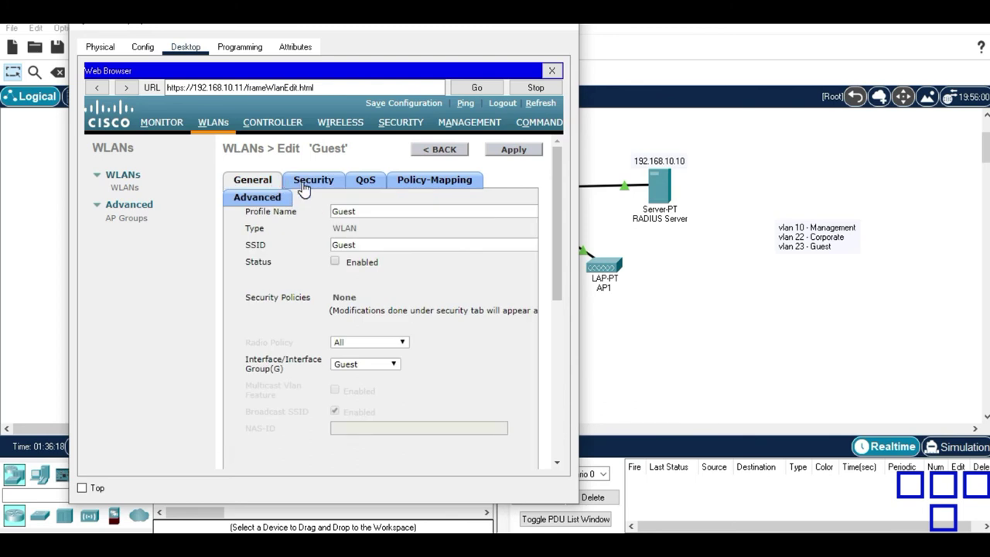
{"action": "left_click", "coordinate": [305, 183]}
Set the Guest WLAN's Layer 2 Security to WPA+WPA2 with WPA2 Policy enabled.
{"action": "left_click", "coordinate": [368, 239]}
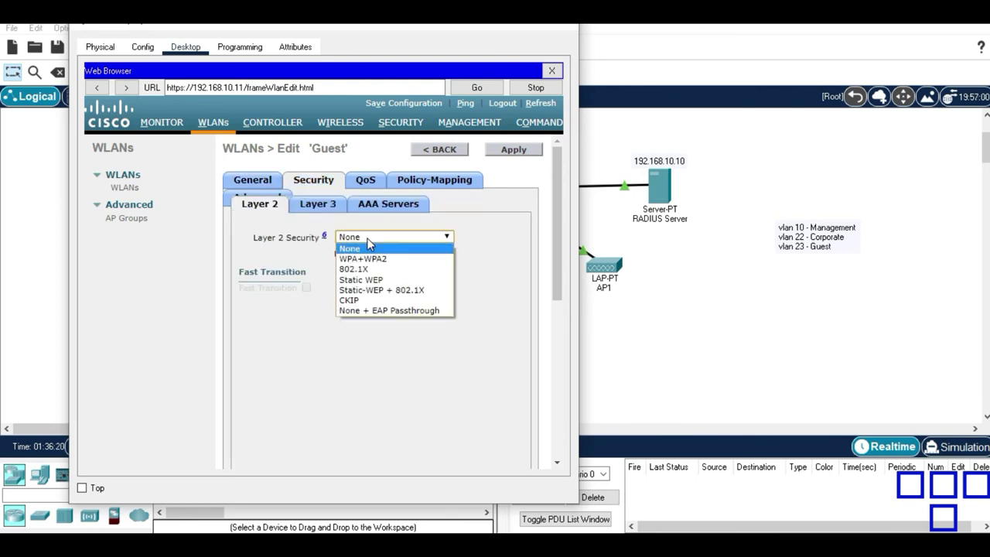
{"action": "left_click", "coordinate": [392, 260]}
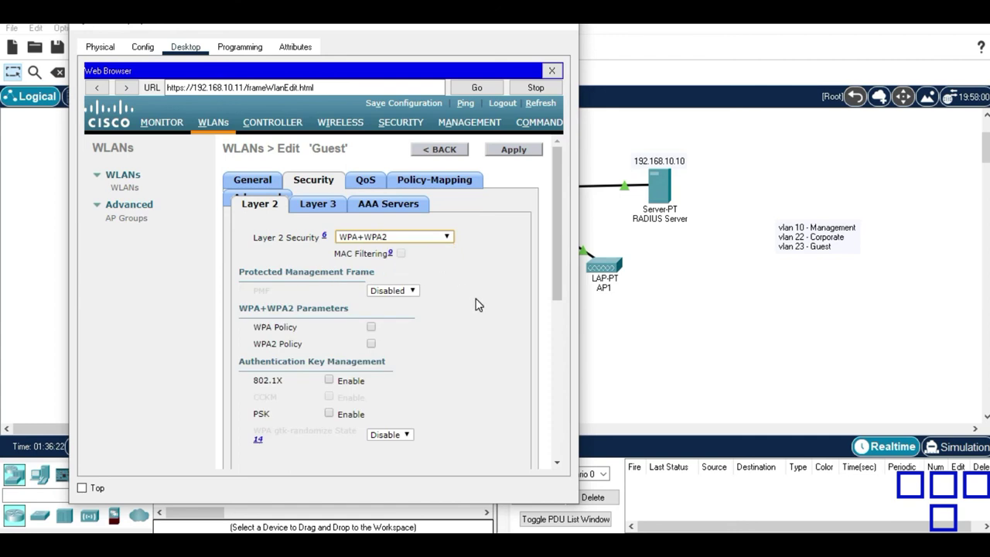
{"action": "left_click_drag", "start_coordinate": [561, 269], "coordinate": [562, 319]}
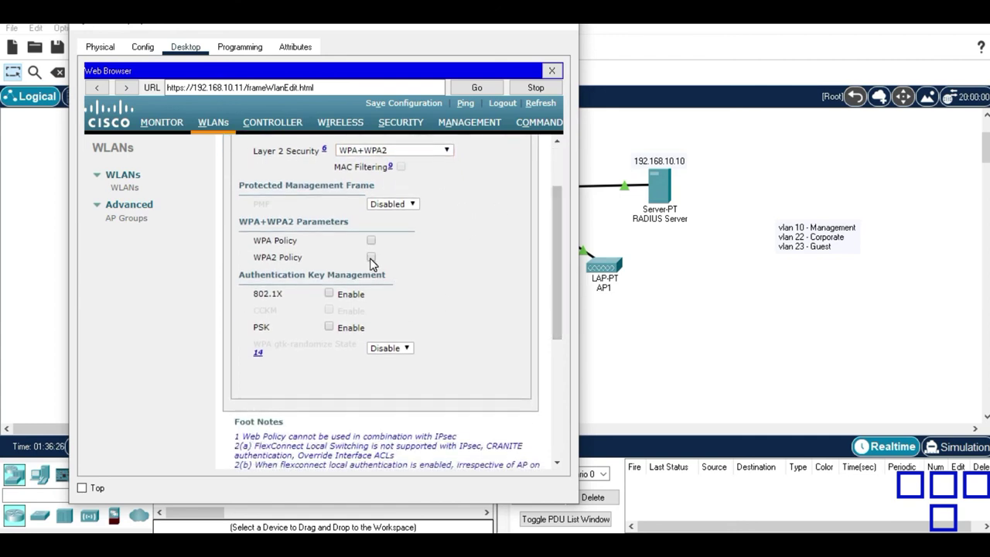
{"action": "left_click", "coordinate": [370, 259]}
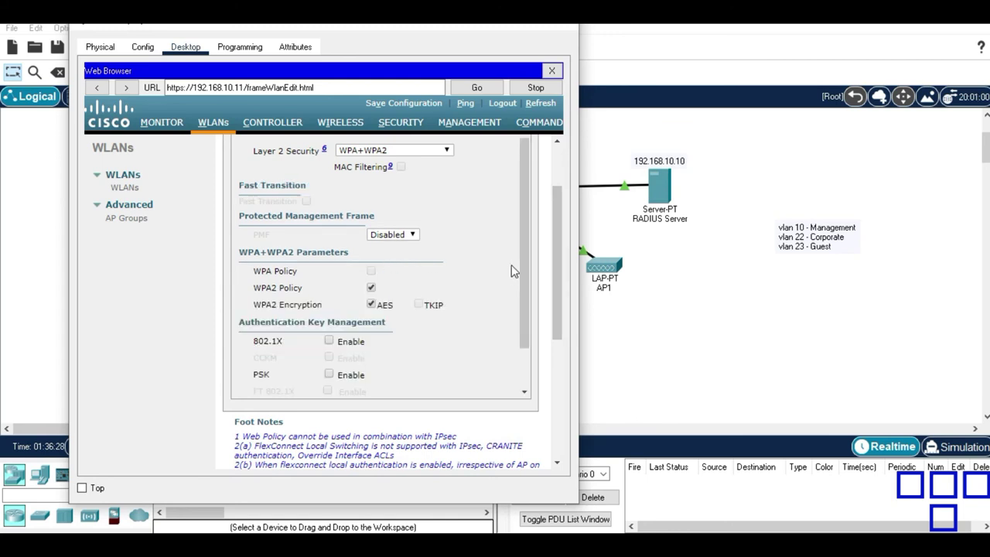
{"action": "left_click_drag", "start_coordinate": [523, 249], "coordinate": [527, 297]}
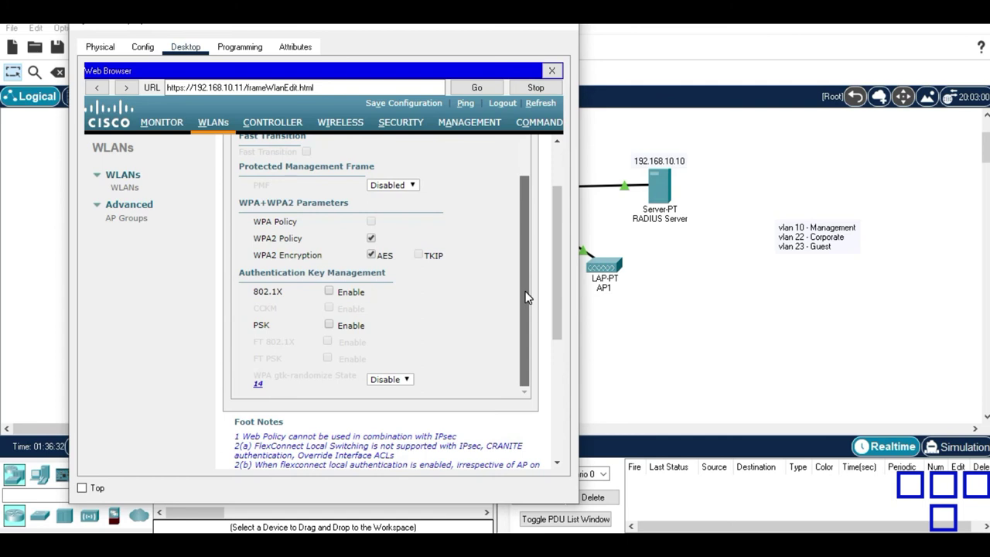
{"action": "left_click_drag", "start_coordinate": [526, 297], "coordinate": [555, 282]}
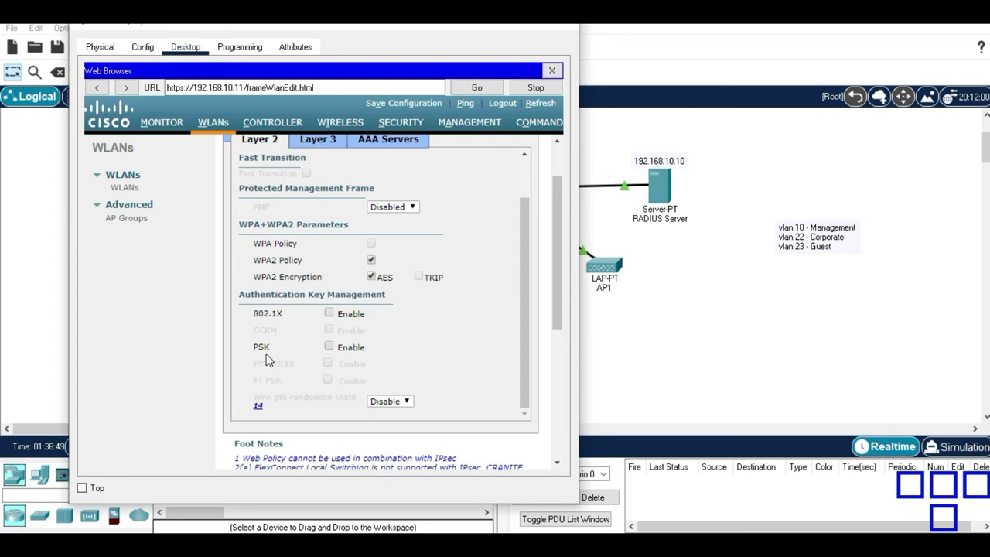
Enable PSK, enter the ASCII pre-shared key, and apply the Guest WLAN security.
{"action": "left_click", "coordinate": [329, 346]}
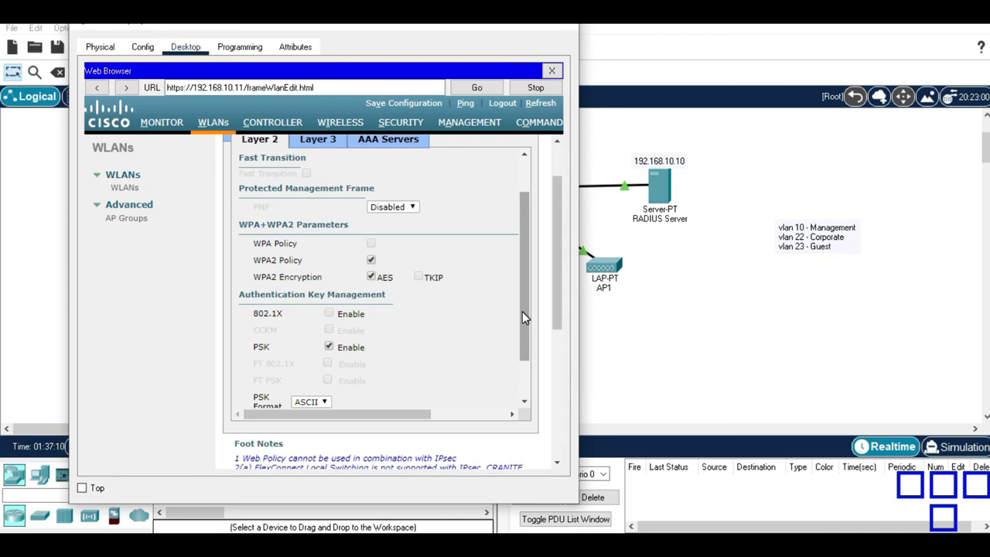
{"action": "left_click_drag", "start_coordinate": [523, 311], "coordinate": [541, 267]}
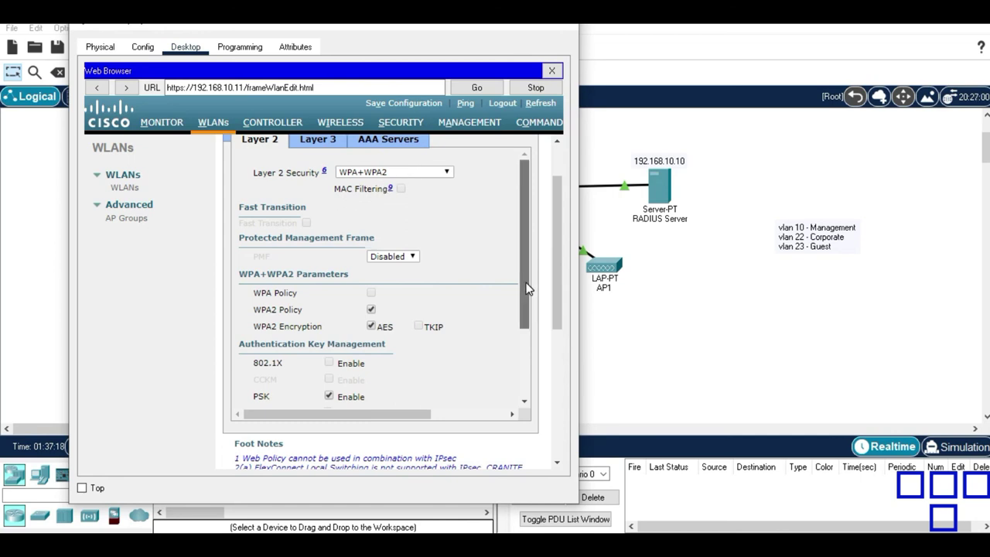
{"action": "left_click_drag", "start_coordinate": [527, 283], "coordinate": [521, 358]}
{"action": "left_click", "coordinate": [454, 367]}
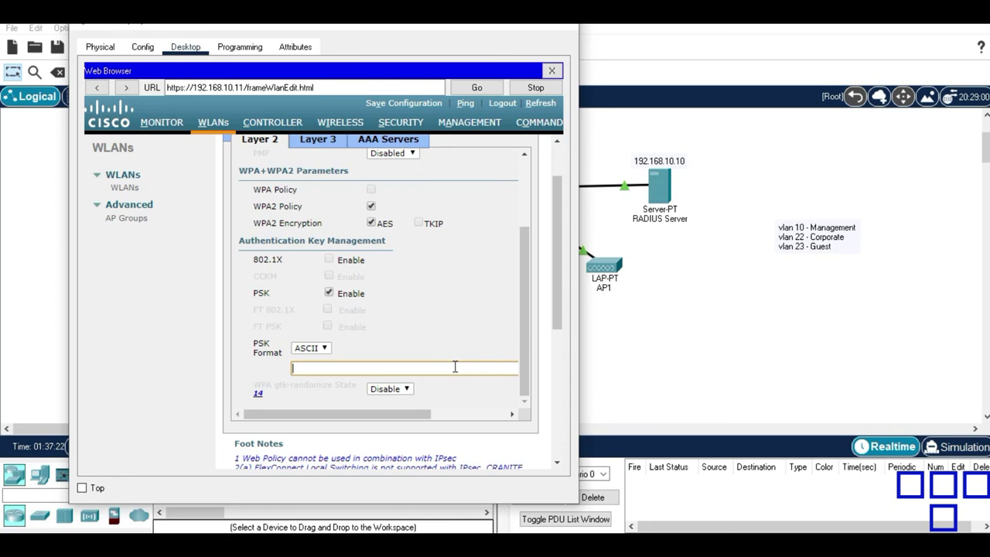
{"action": "type", "text": "cisco123"}
{"action": "left_click_drag", "start_coordinate": [526, 243], "coordinate": [554, 157]}
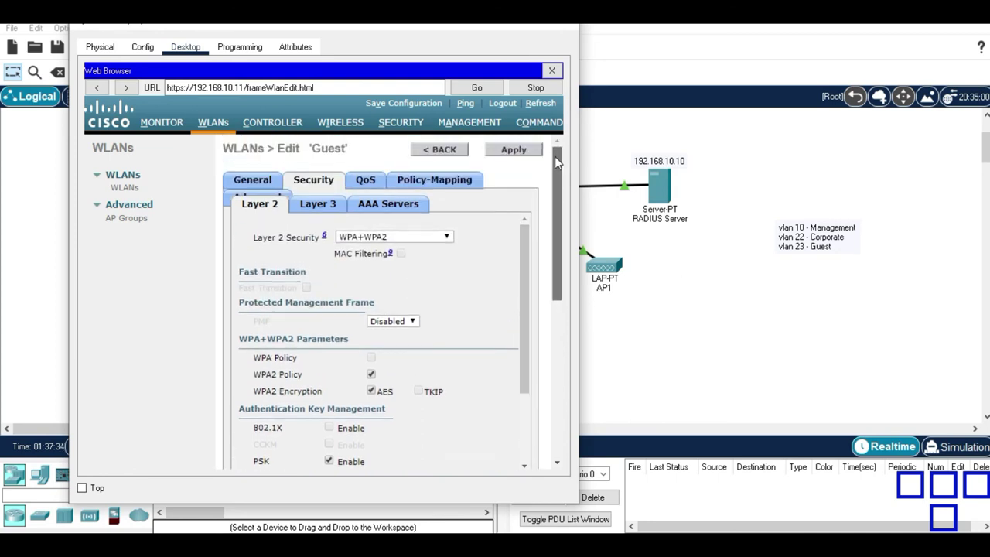
{"action": "left_click", "coordinate": [523, 158]}
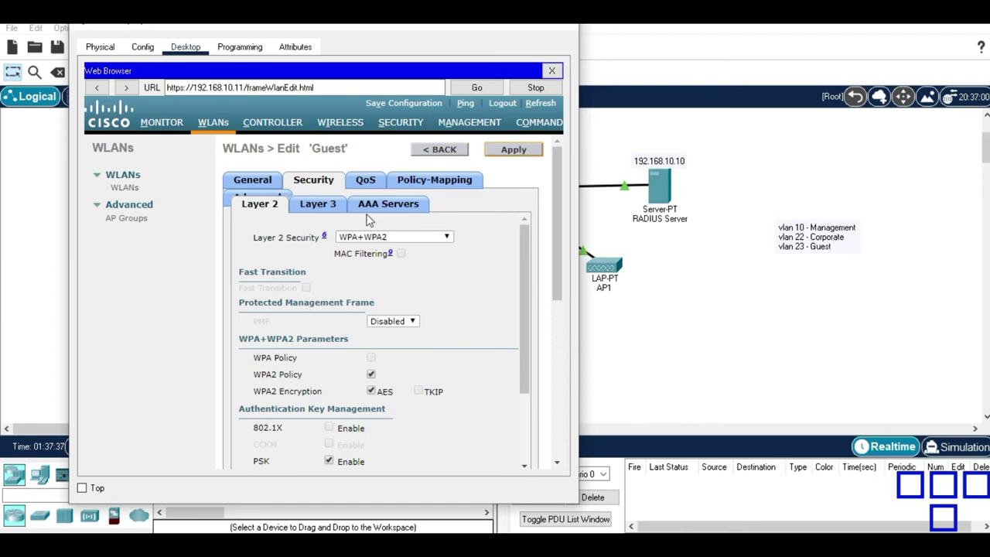
Set the Guest WLAN status to Enabled and apply it.
{"action": "left_click", "coordinate": [267, 185]}
{"action": "left_click", "coordinate": [335, 262]}
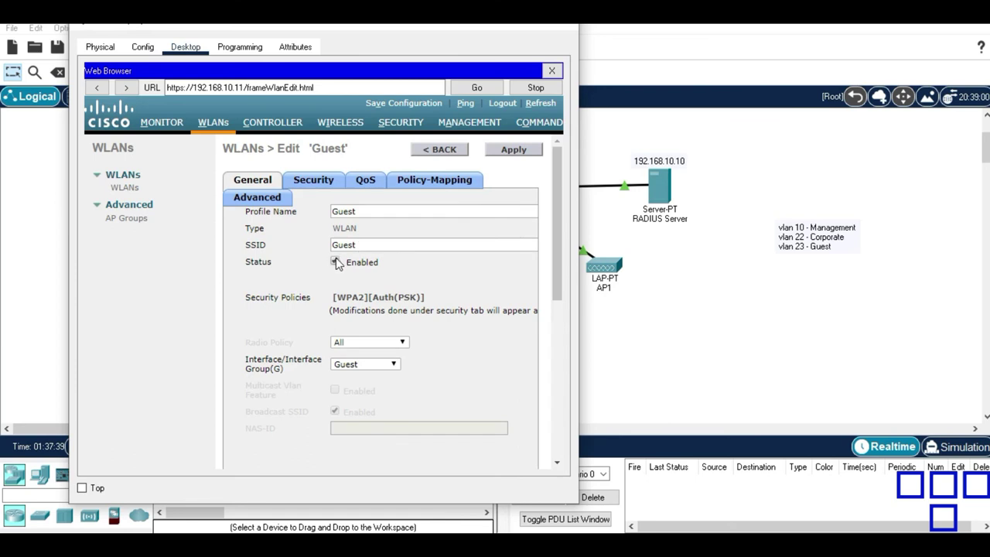
{"action": "left_click", "coordinate": [489, 152]}
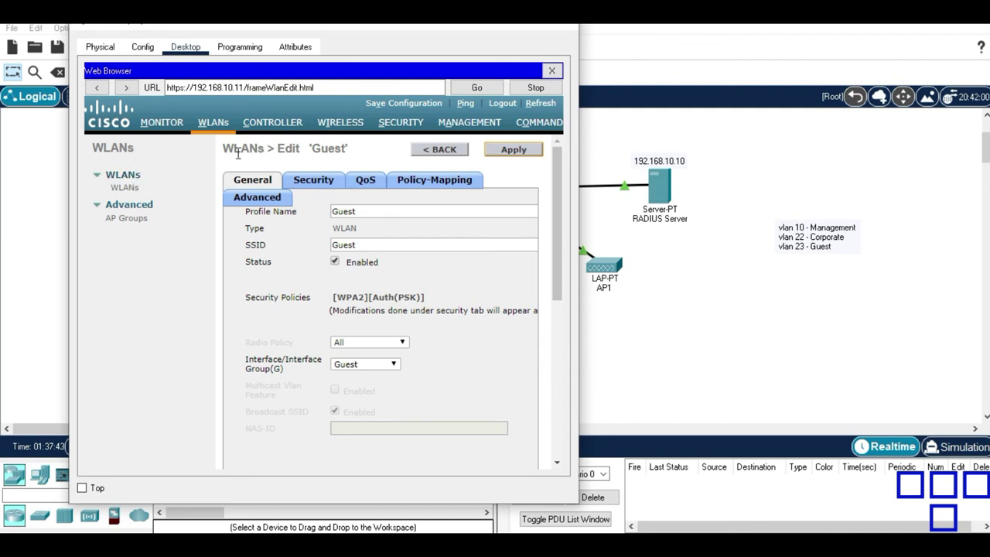
Enable the Corporate WLAN (ID 1) from the WLANs list and apply it.
{"action": "left_click", "coordinate": [225, 130]}
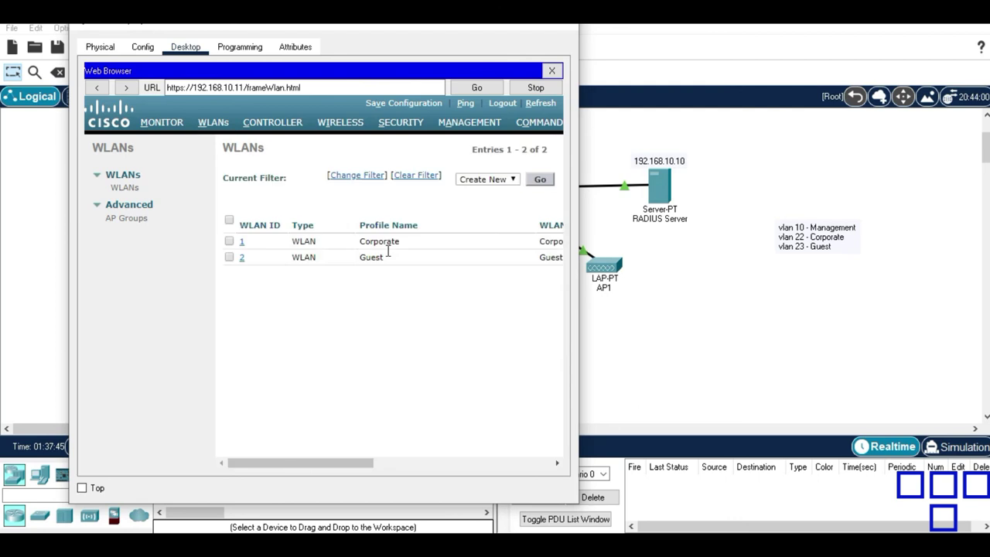
{"action": "left_click", "coordinate": [244, 244]}
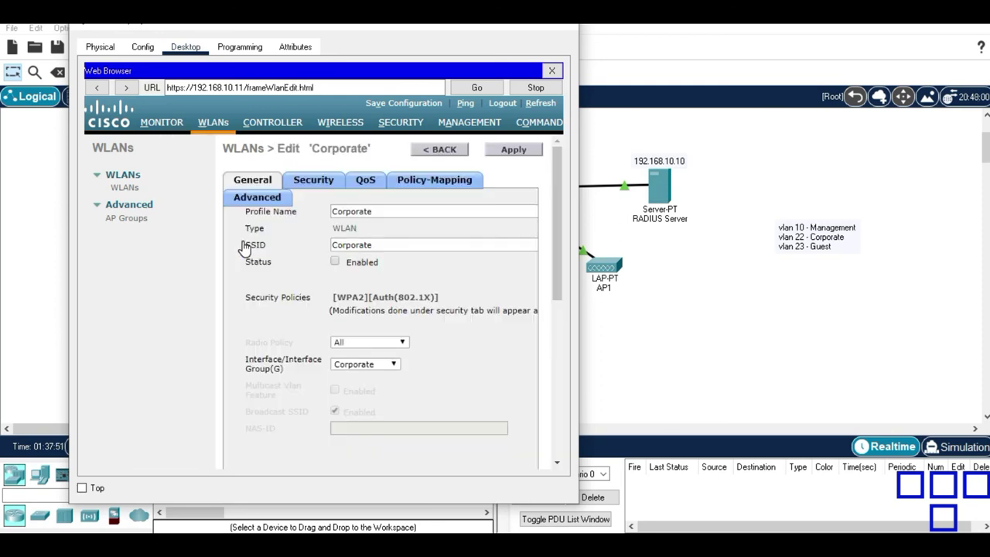
{"action": "left_click", "coordinate": [335, 262]}
{"action": "left_click", "coordinate": [513, 151]}
Close the controller window and check Corporate 1's IP configuration, showing a failed DHCP request.
{"action": "left_click", "coordinate": [699, 357]}
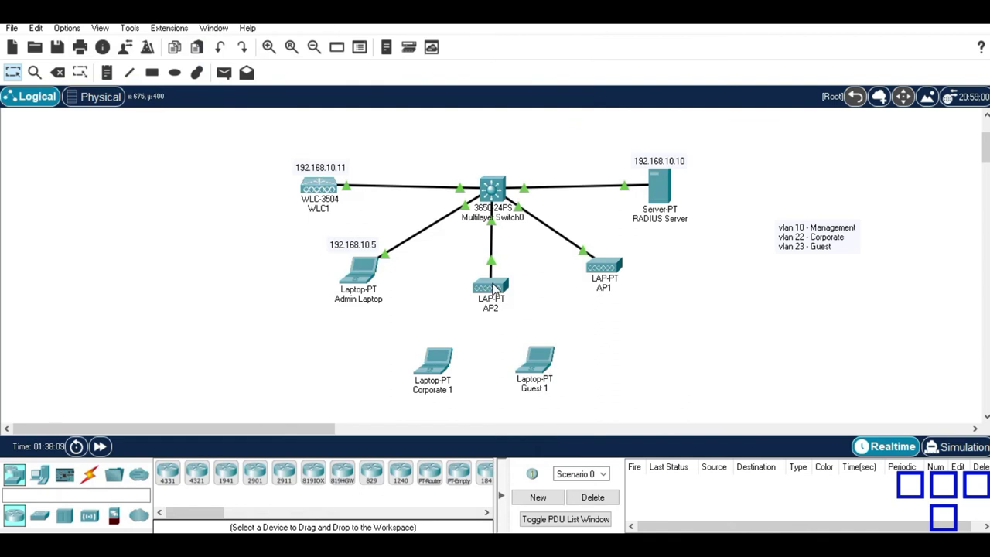
{"action": "mouse_move", "coordinate": [493, 288]}
{"action": "left_click", "coordinate": [435, 364]}
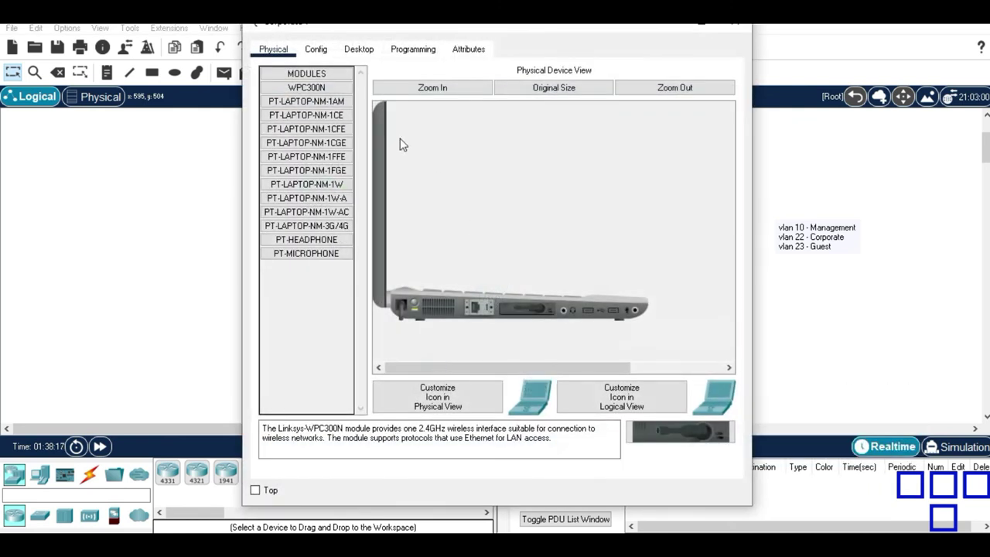
{"action": "left_click", "coordinate": [316, 50]}
{"action": "left_click", "coordinate": [358, 49]}
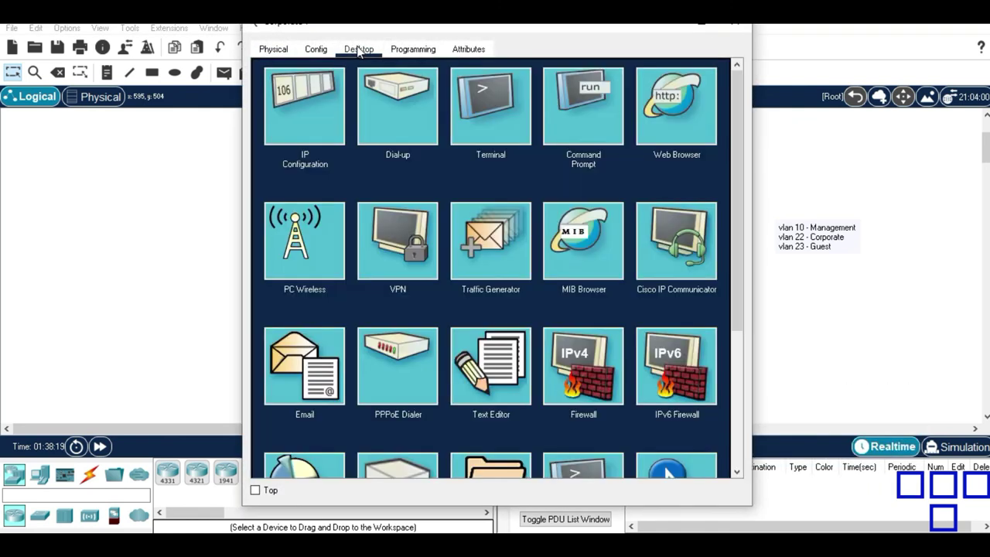
{"action": "left_click", "coordinate": [328, 116]}
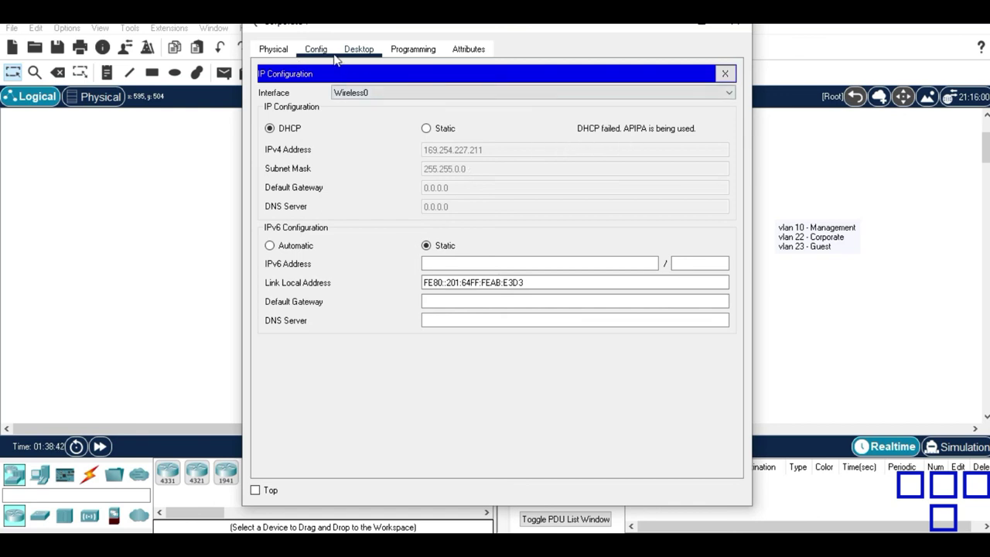
Show the Corporate 1 laptop's Wireless0 interface settings under Config.
{"action": "left_click", "coordinate": [294, 49]}
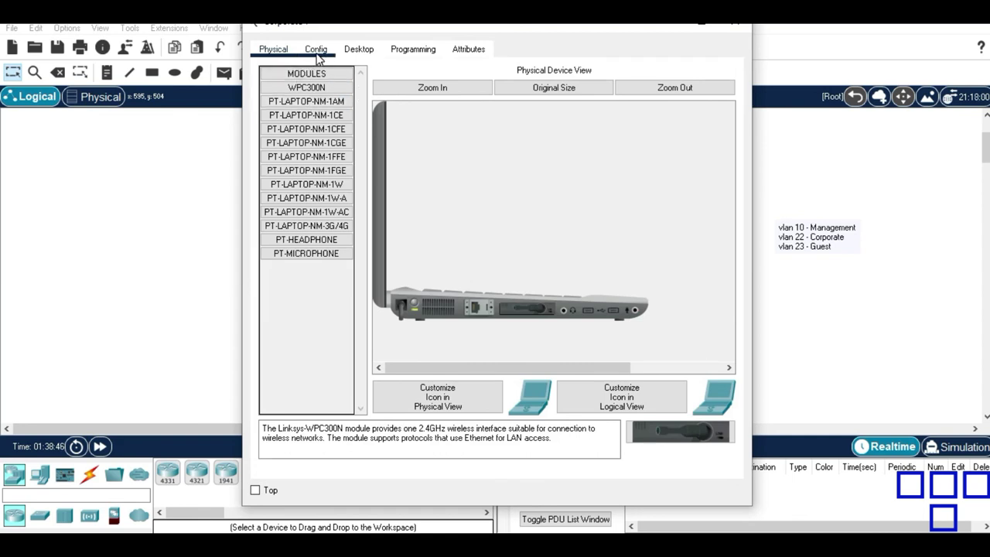
{"action": "left_click", "coordinate": [316, 51]}
{"action": "left_click", "coordinate": [322, 129]}
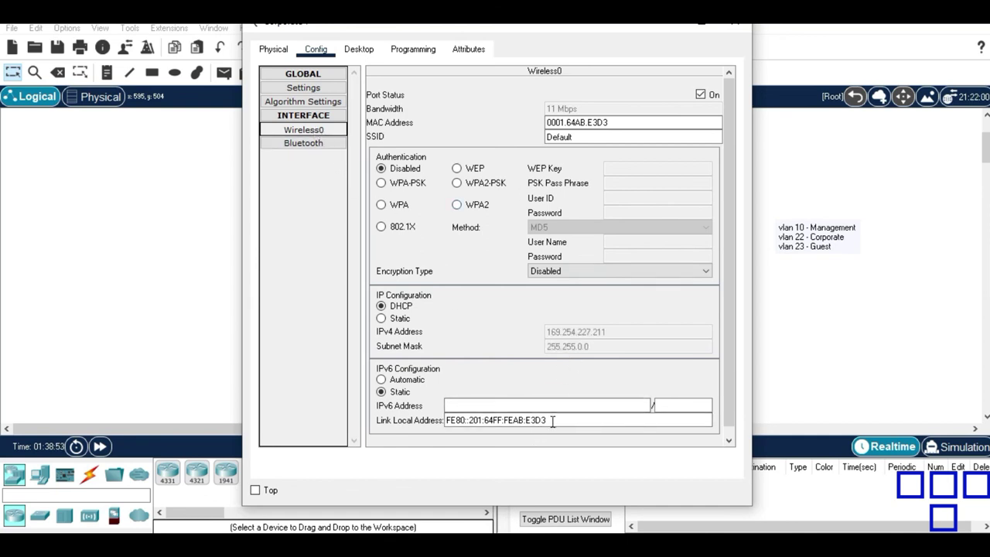
Set Wireless0 SSID to Corporate with WPA2 authentication, entering the user ID and password.
{"action": "double_click", "coordinate": [647, 135]}
{"action": "type", "text": "Corpo"}
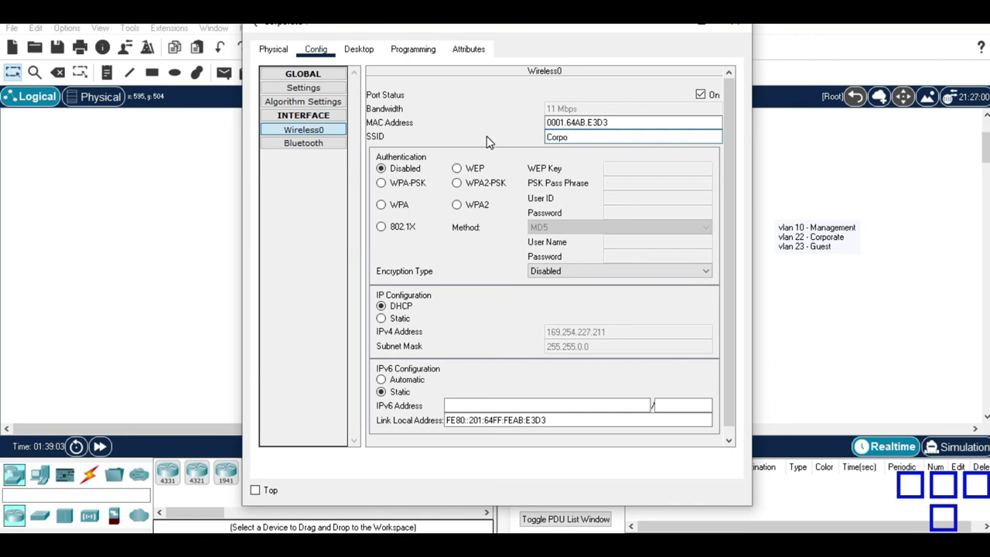
{"action": "type", "text": "rate"}
{"action": "left_click", "coordinate": [474, 203]}
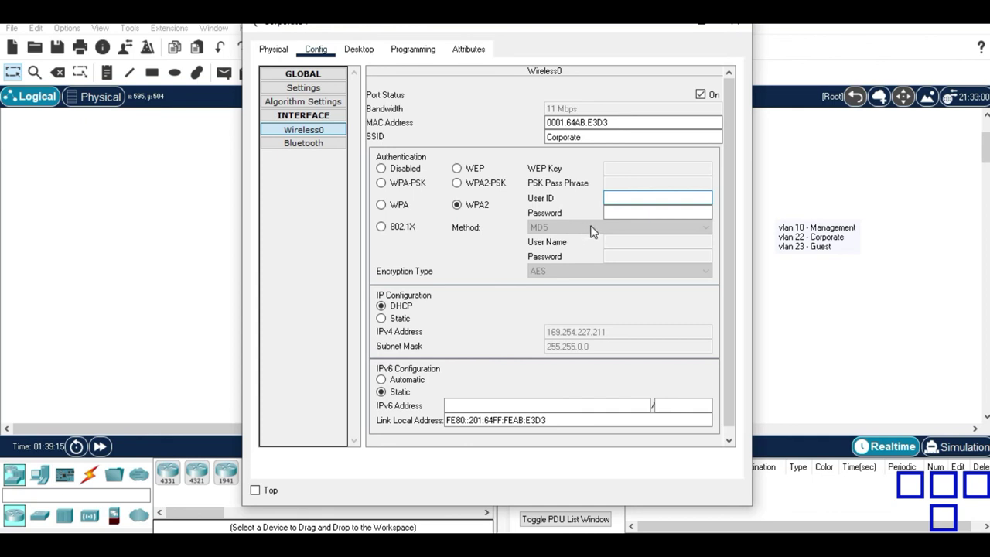
{"action": "type", "text": "Admin"}
{"action": "left_click_drag", "start_coordinate": [599, 32], "coordinate": [457, 50]}
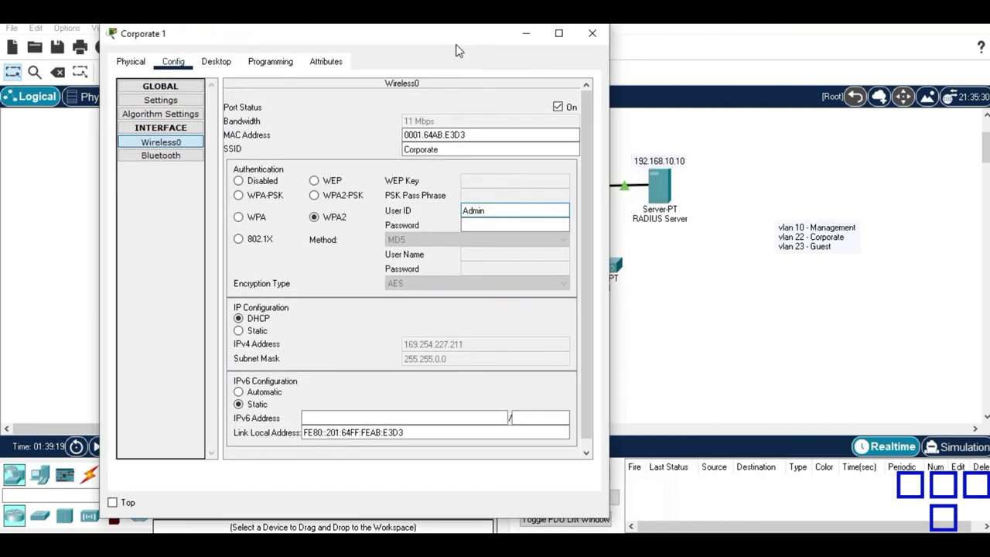
{"action": "left_click", "coordinate": [508, 230]}
{"action": "type", "text": "C"}
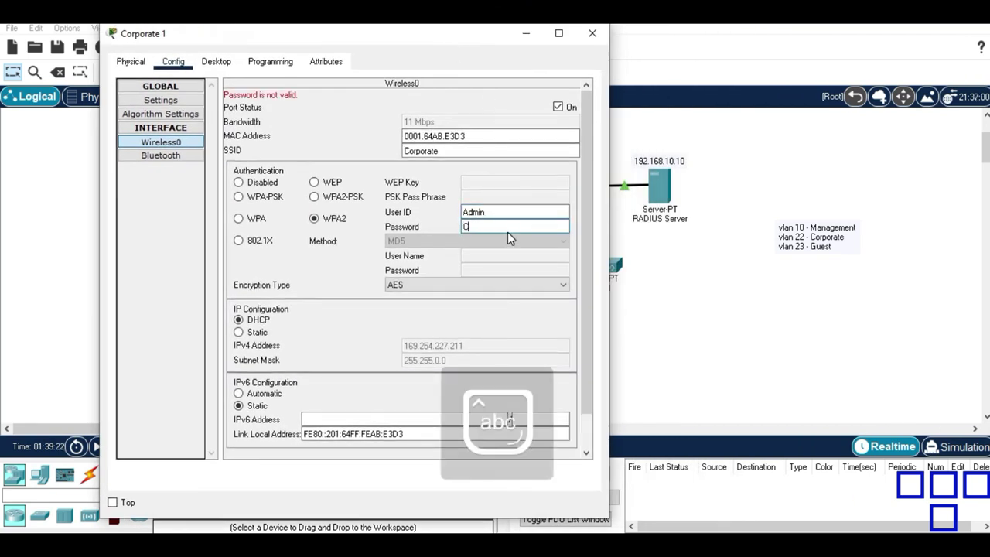
{"action": "type", "text": "isco123"}
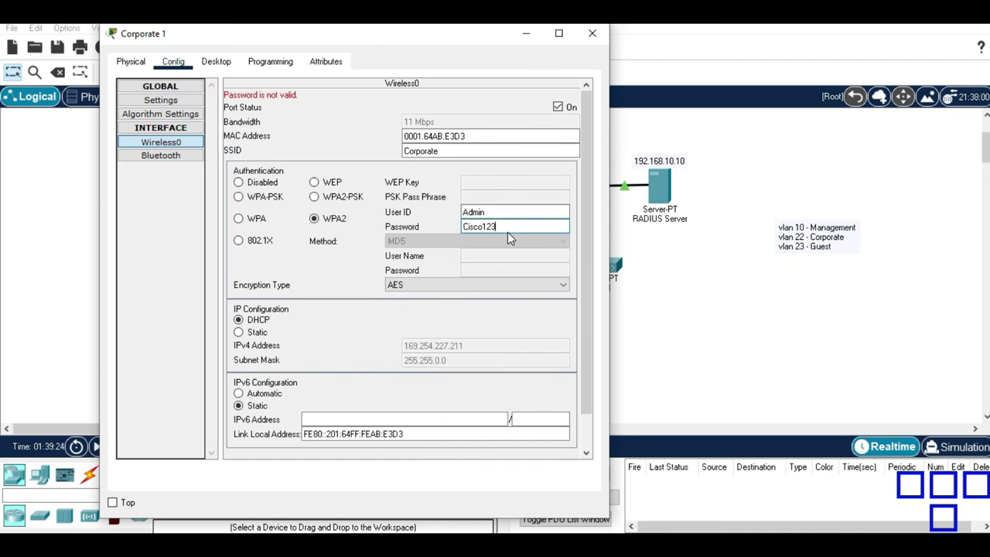
{"action": "left_click_drag", "start_coordinate": [582, 338], "coordinate": [592, 232]}
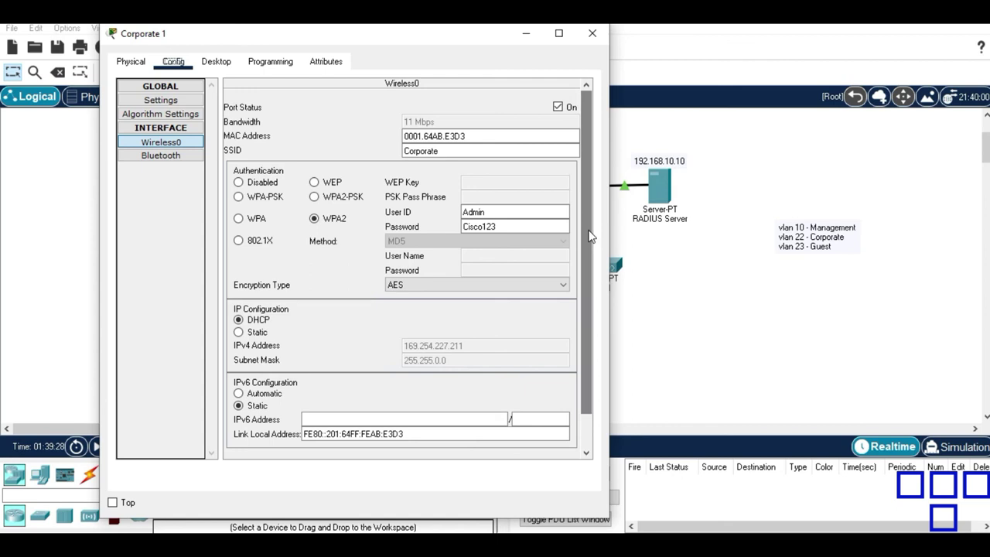
Check the laptop's IP configuration, then return to the Wireless0 settings.
{"action": "left_click", "coordinate": [210, 65]}
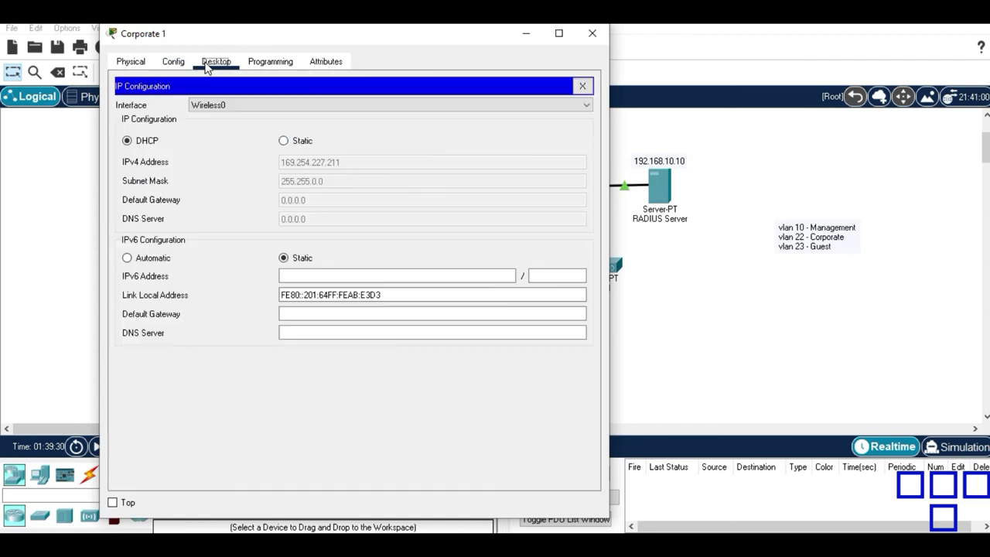
{"action": "left_click", "coordinate": [182, 67]}
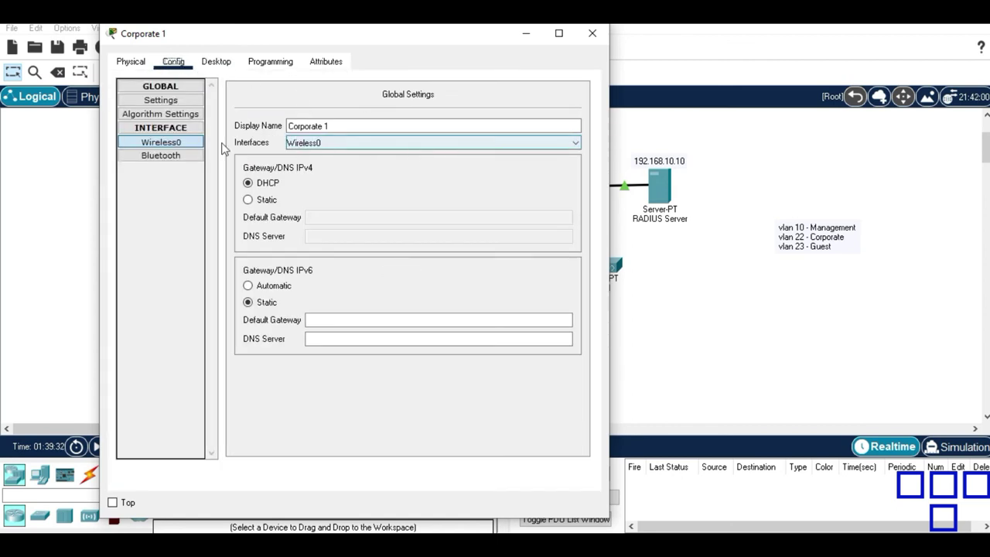
{"action": "left_click", "coordinate": [193, 143]}
{"action": "left_click", "coordinate": [674, 312]}
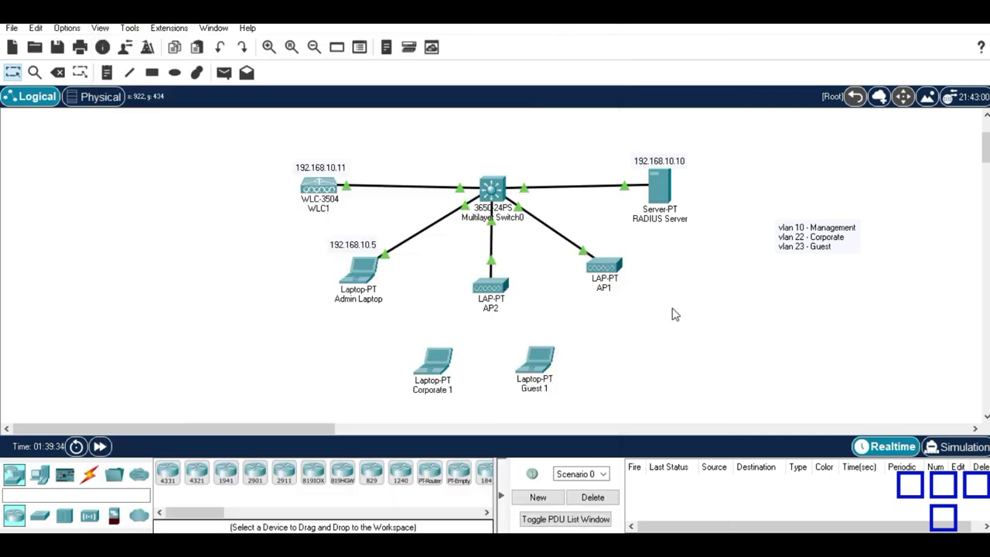
{"action": "left_click", "coordinate": [659, 188]}
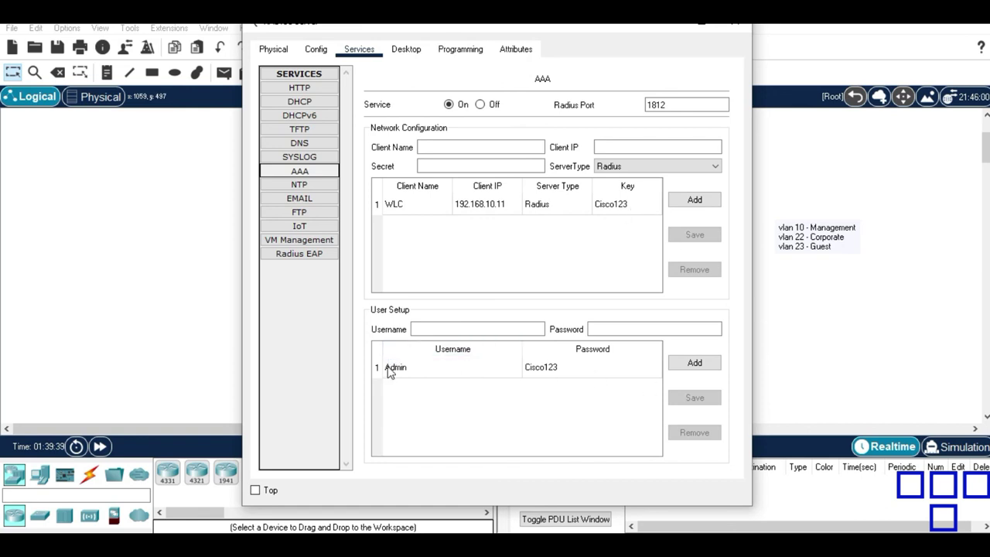
{"action": "left_click", "coordinate": [793, 387]}
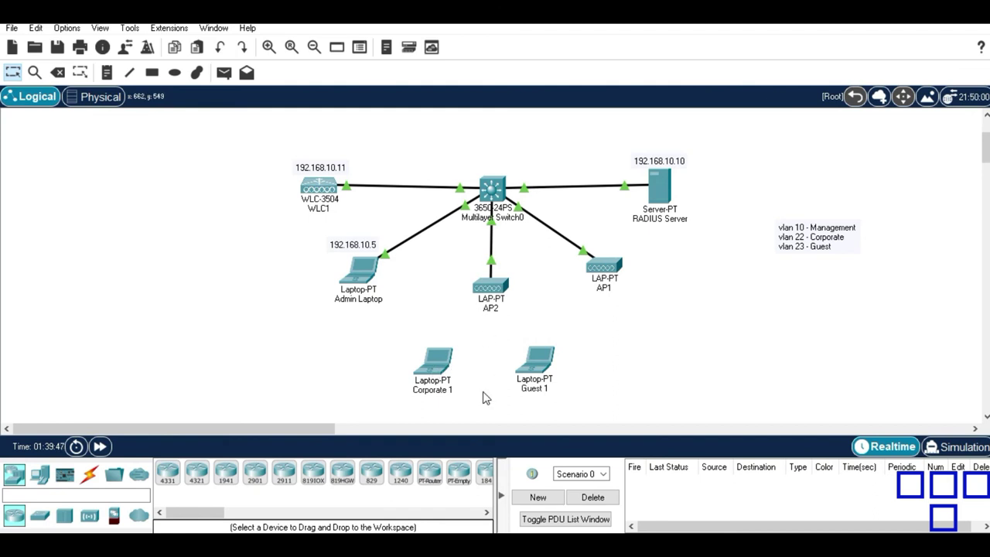
Change the Guest 1 laptop's Wireless0 SSID from Default to Guest.
{"action": "left_click", "coordinate": [541, 364]}
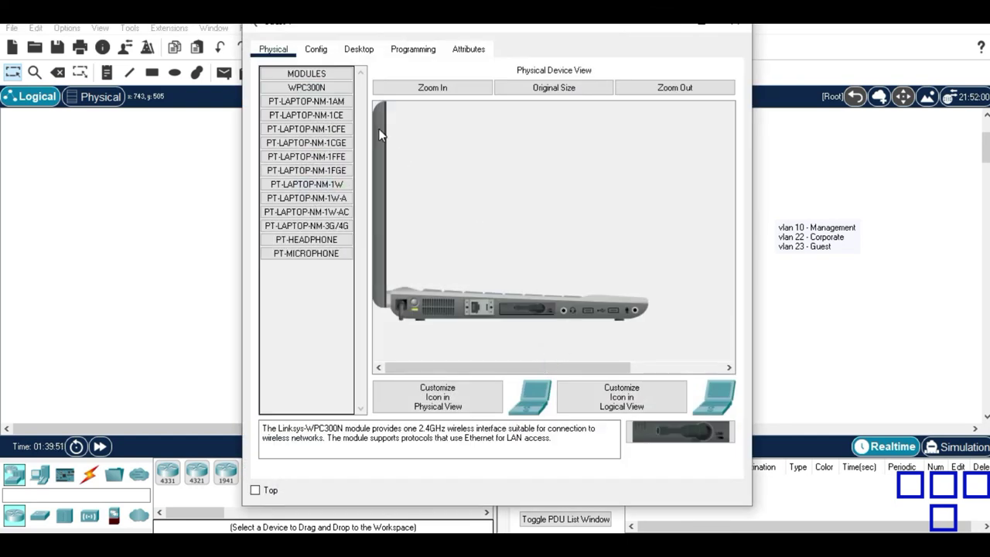
{"action": "left_click", "coordinate": [315, 49]}
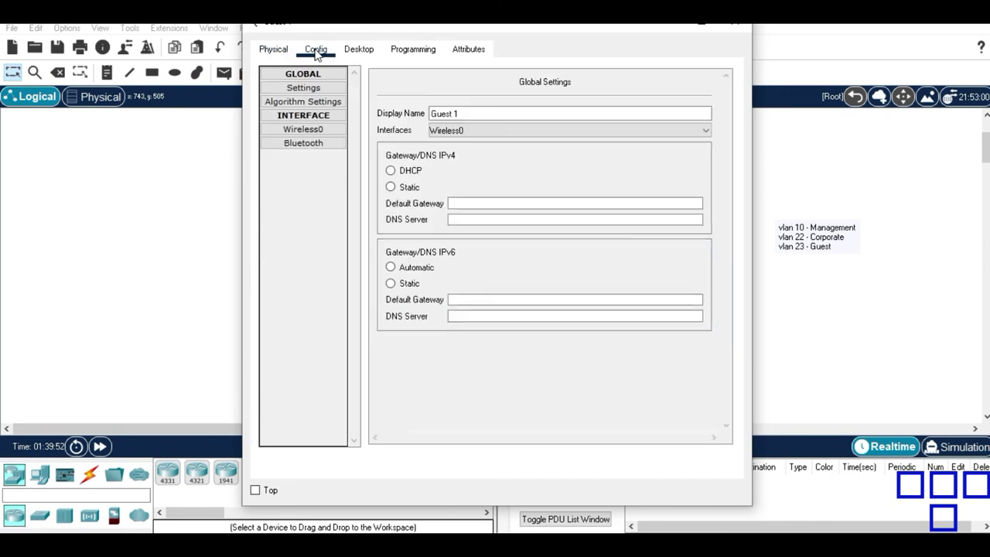
{"action": "left_click", "coordinate": [306, 130]}
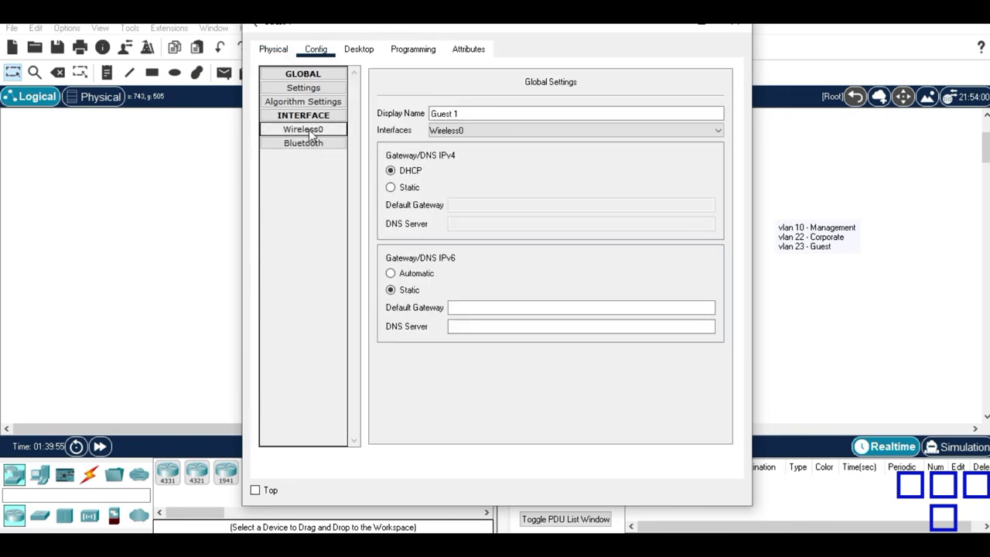
{"action": "left_click_drag", "start_coordinate": [576, 138], "coordinate": [523, 138]}
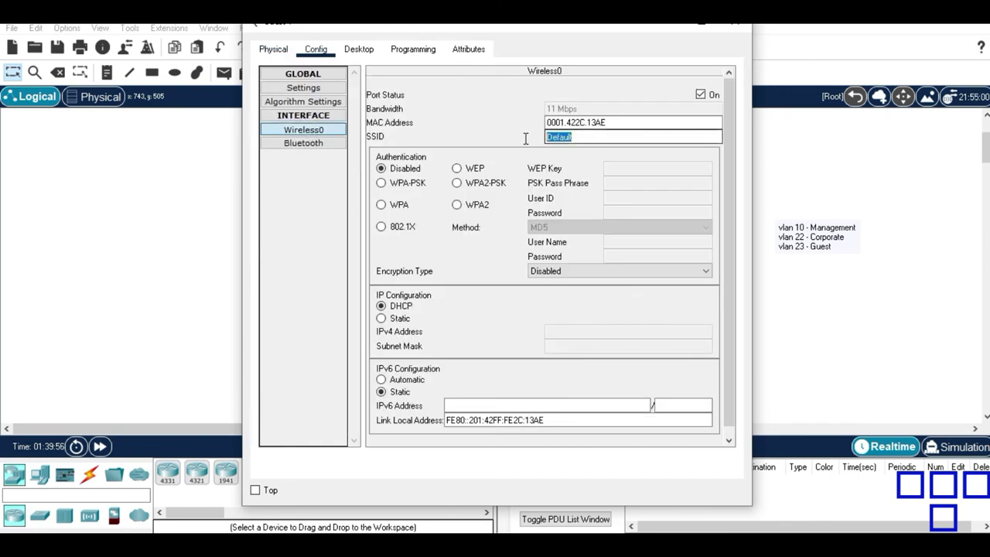
{"action": "type", "text": "Guest"}
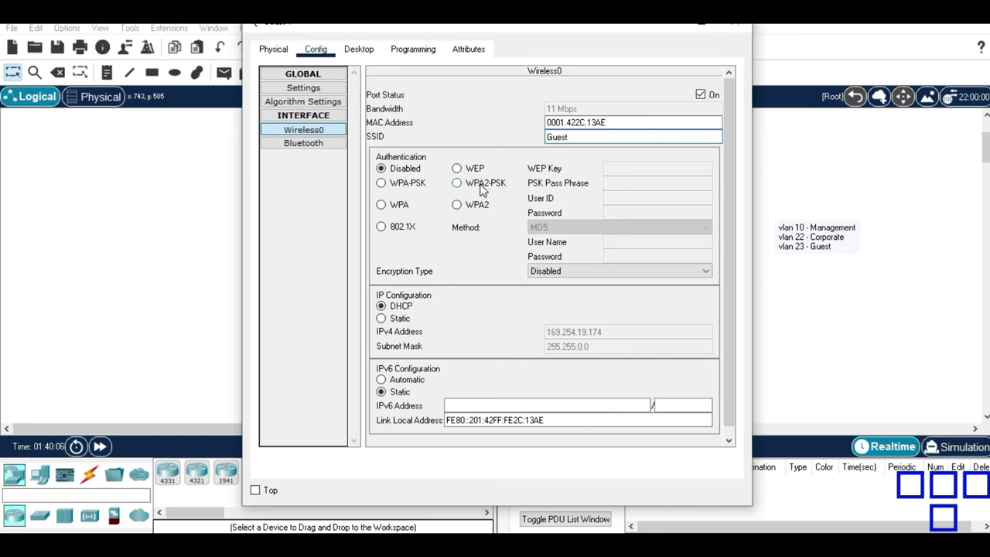
Select WPA2-PSK authentication and enter the pass phrase.
{"action": "left_click", "coordinate": [481, 188]}
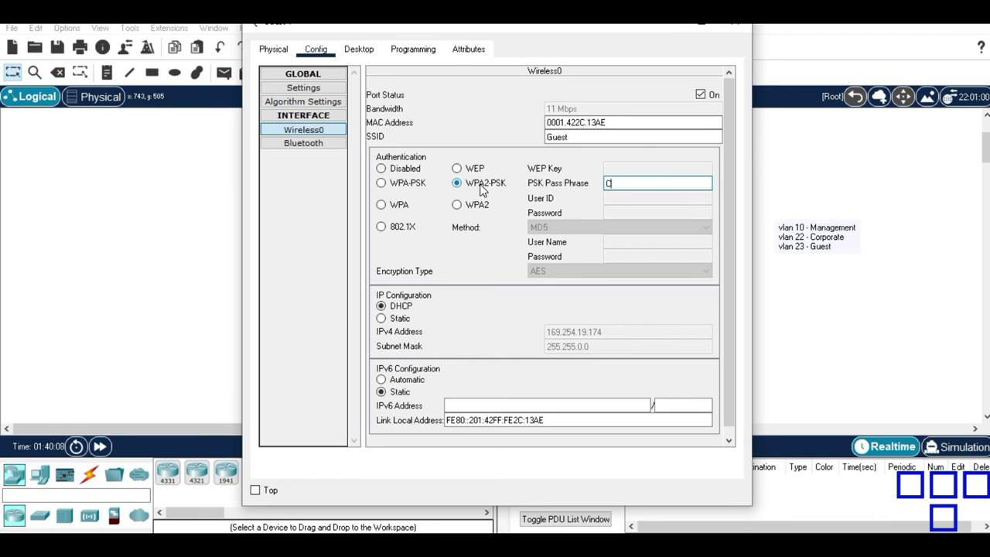
{"action": "type", "text": "Cisco123"}
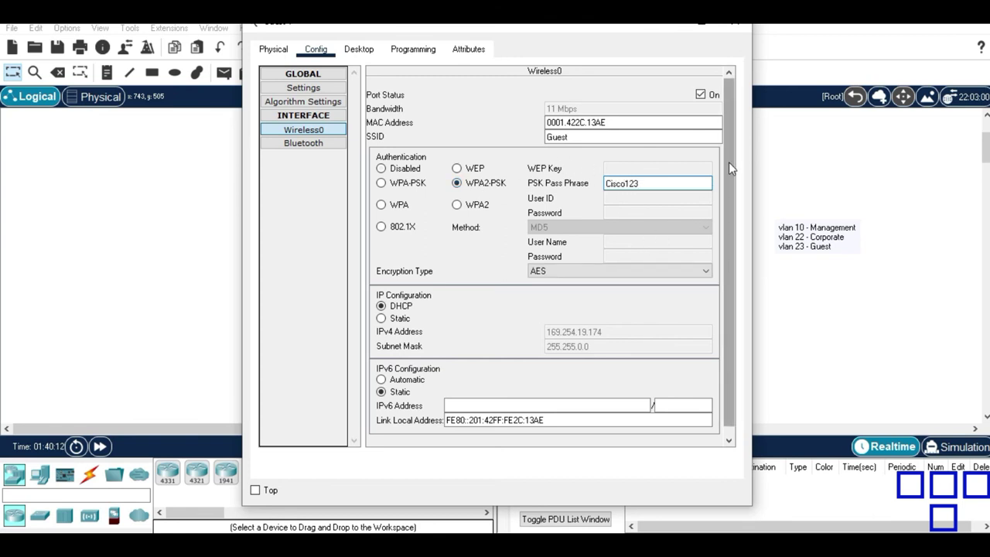
{"action": "scroll", "coordinate": [729, 161], "scroll_direction": "down", "scroll_amount": 1}
{"action": "scroll", "coordinate": [733, 272], "scroll_direction": "up", "scroll_amount": 1}
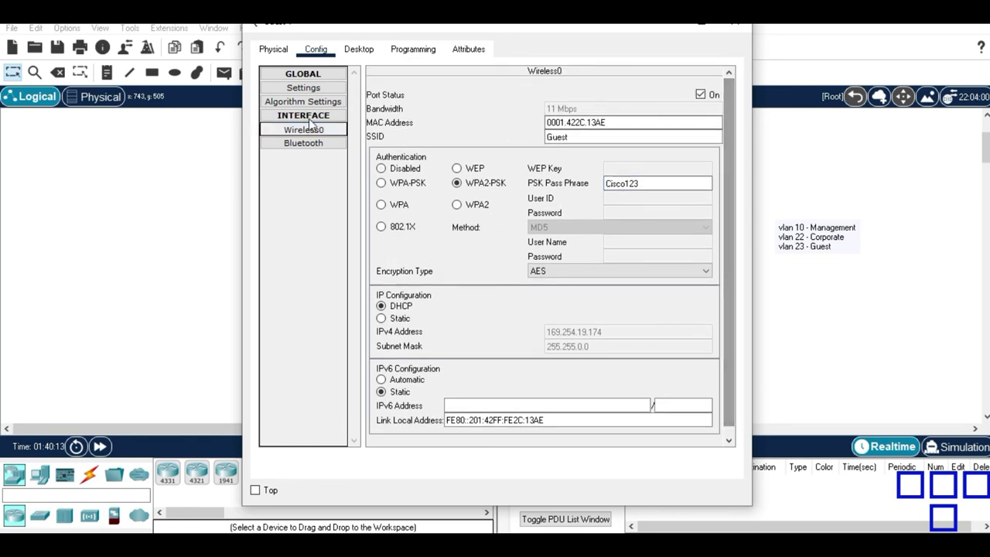
Verify Wireless0 received DHCP address 192.168.10.104, then close the Guest 1 window.
{"action": "left_click", "coordinate": [363, 51]}
{"action": "left_click", "coordinate": [317, 49]}
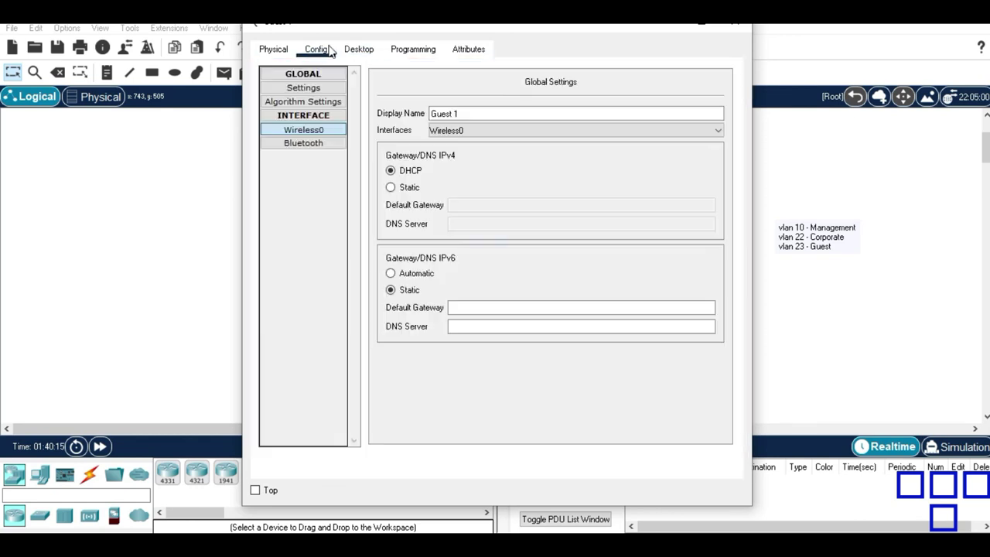
{"action": "left_click", "coordinate": [320, 130]}
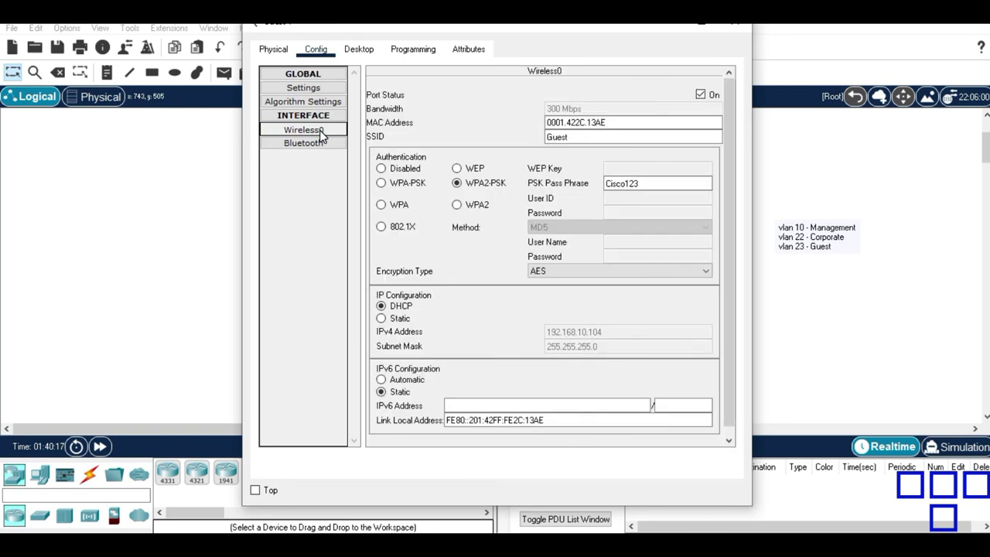
{"action": "left_click", "coordinate": [861, 239]}
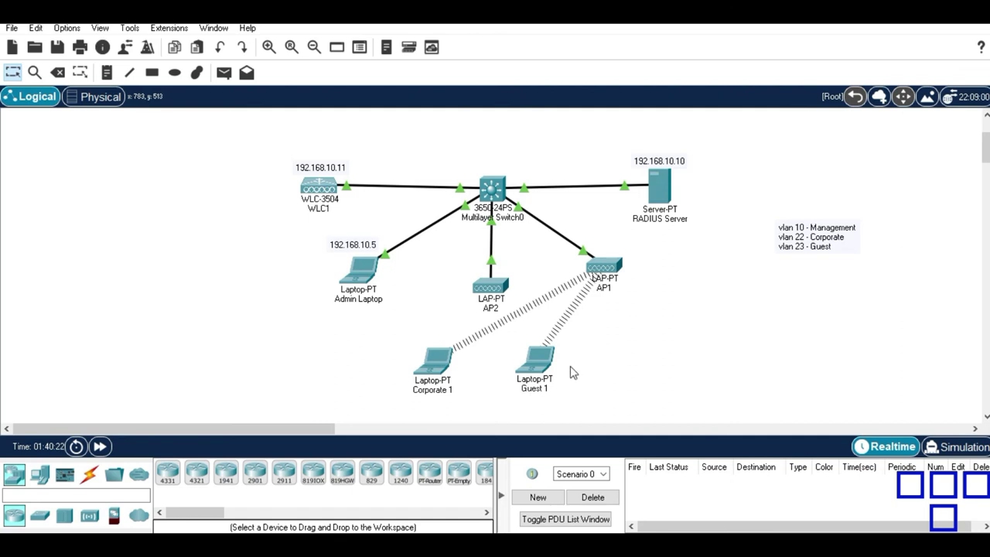
Drag the Guest 1 laptop right in the topology and view its device info.
{"action": "left_click_drag", "start_coordinate": [546, 370], "coordinate": [617, 377]}
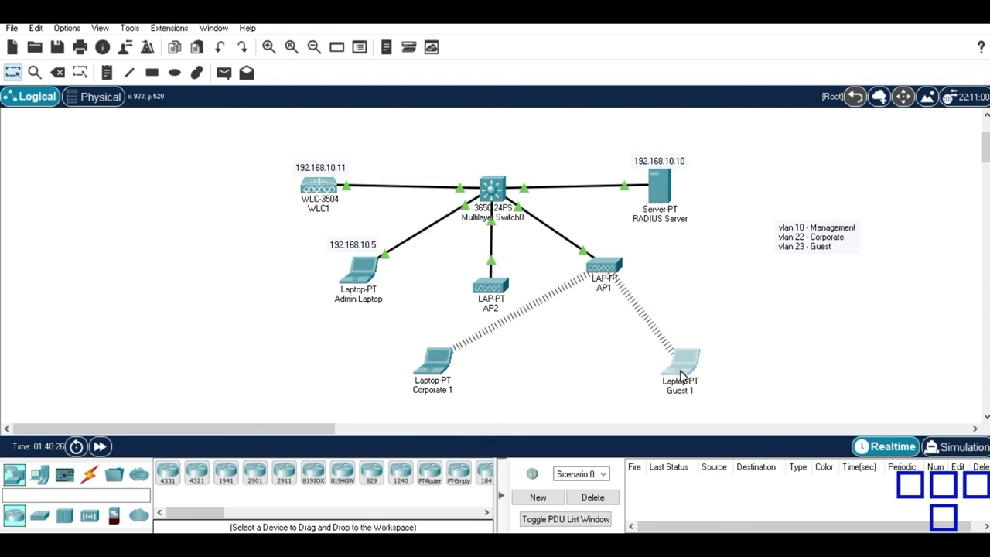
{"action": "mouse_move", "coordinate": [681, 375]}
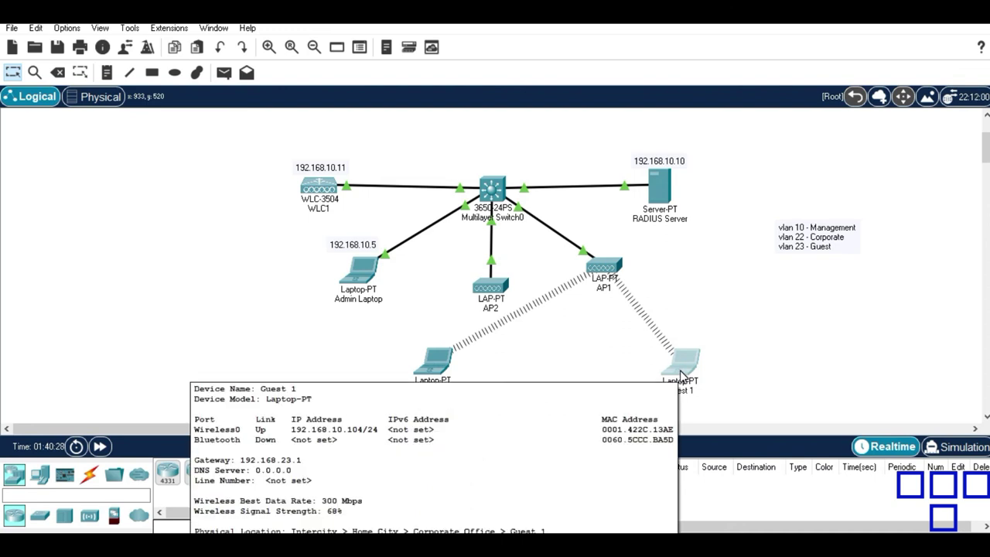